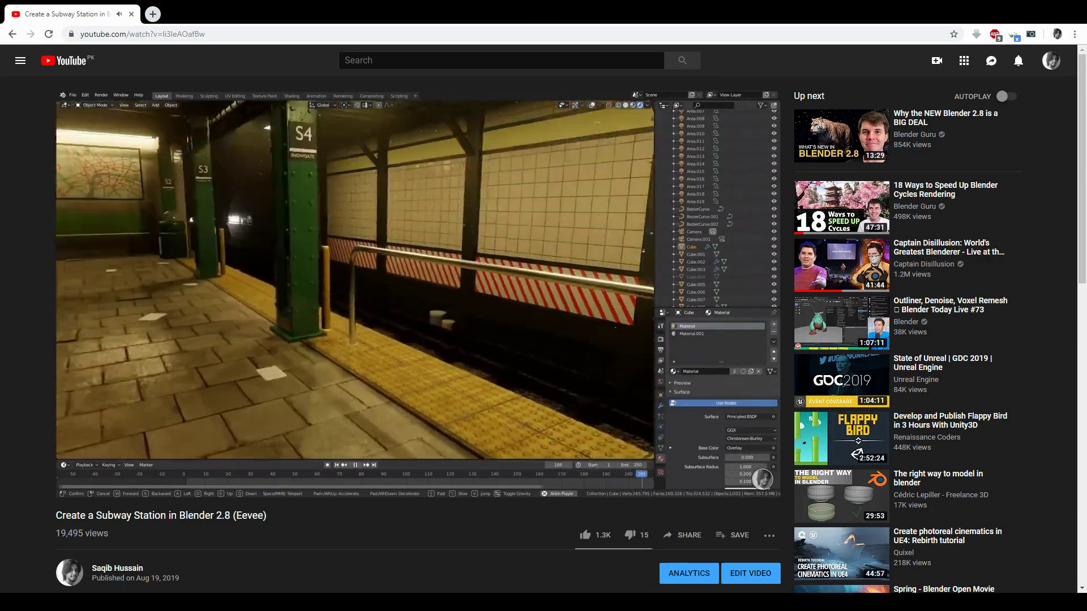
key("space")
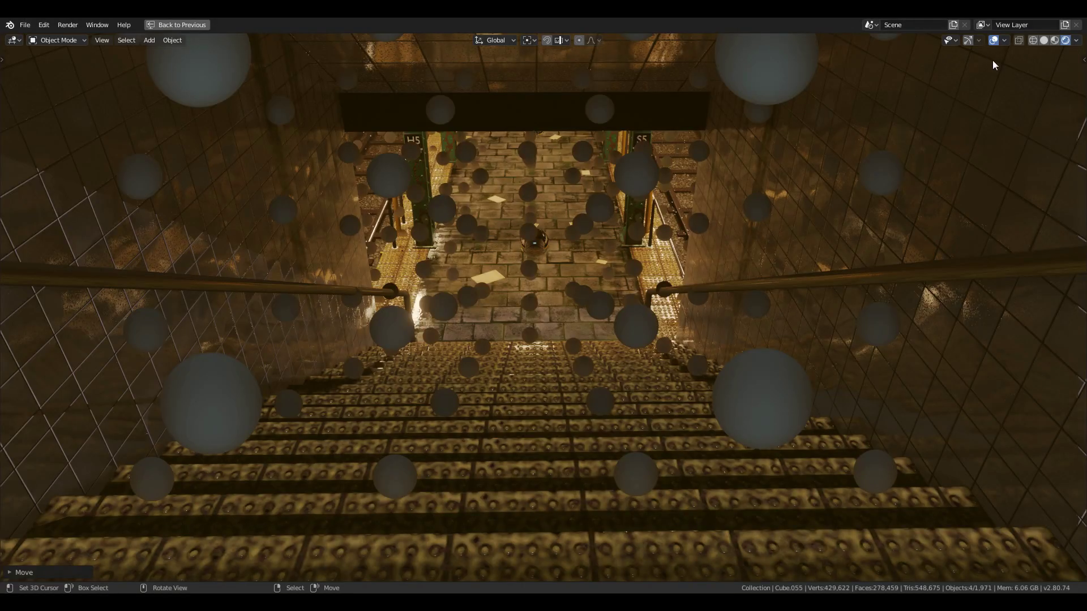
Hide the viewport overlays and examine the subway station by walking down the stairs and through the platforms in walk navigation
left_click(992, 41)
key("shift+grave")
key("w")
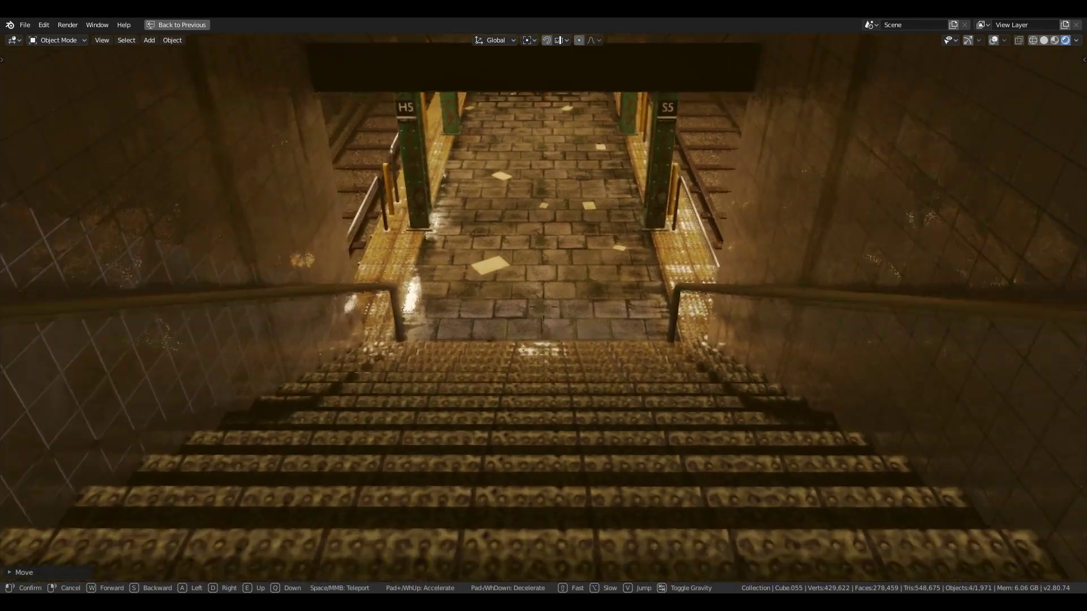
key("w")
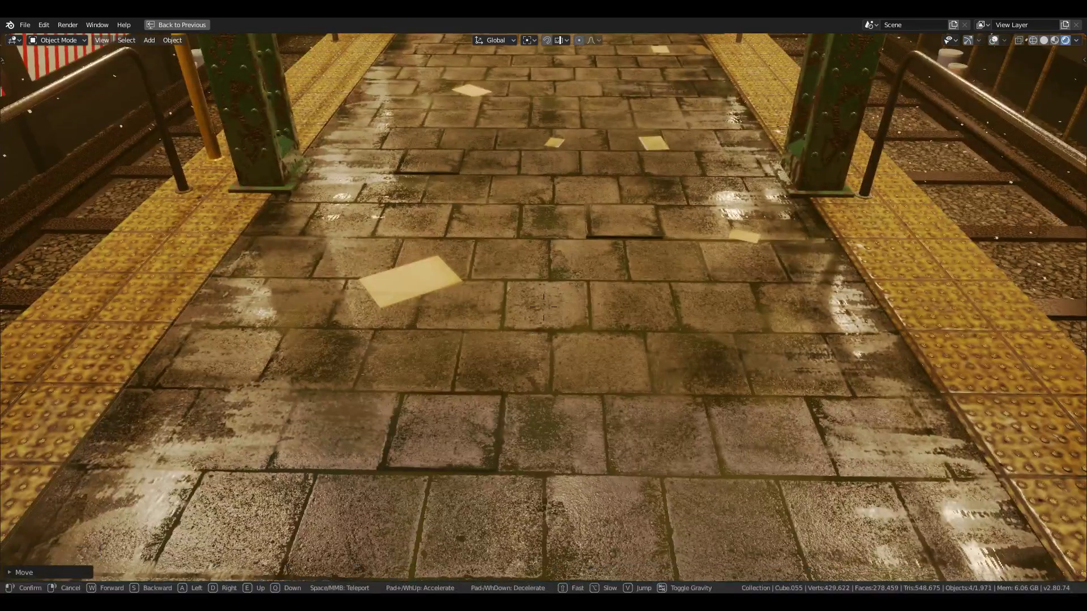
key("w")
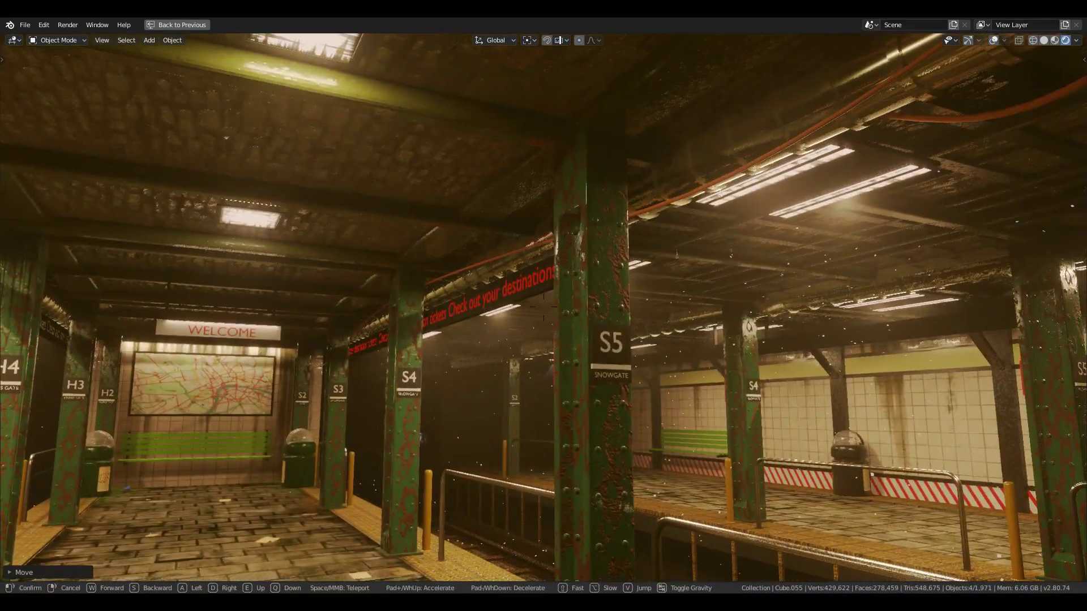
key("w")
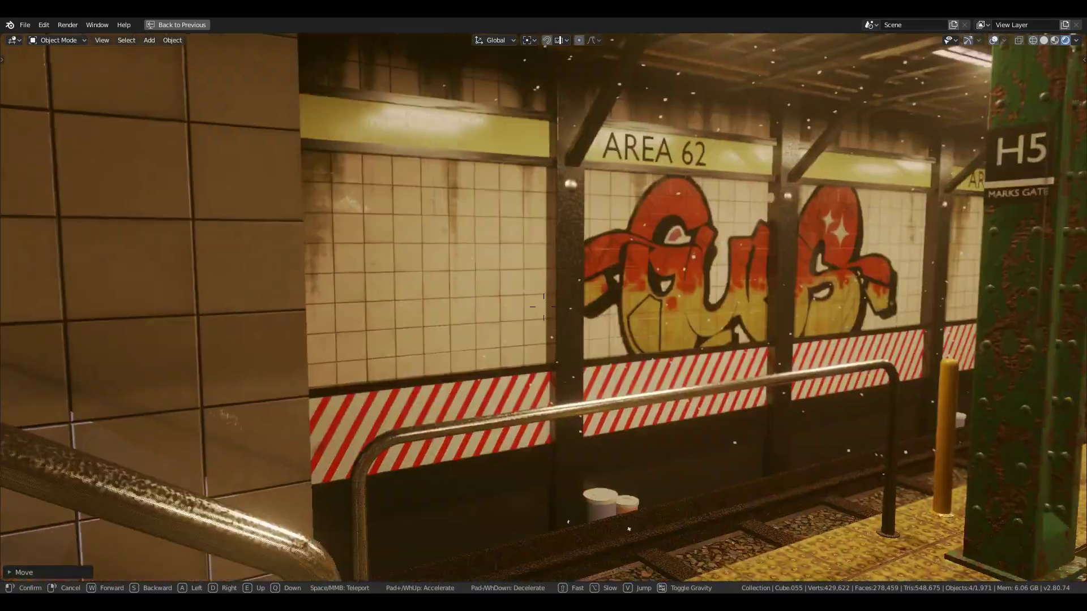
key("w")
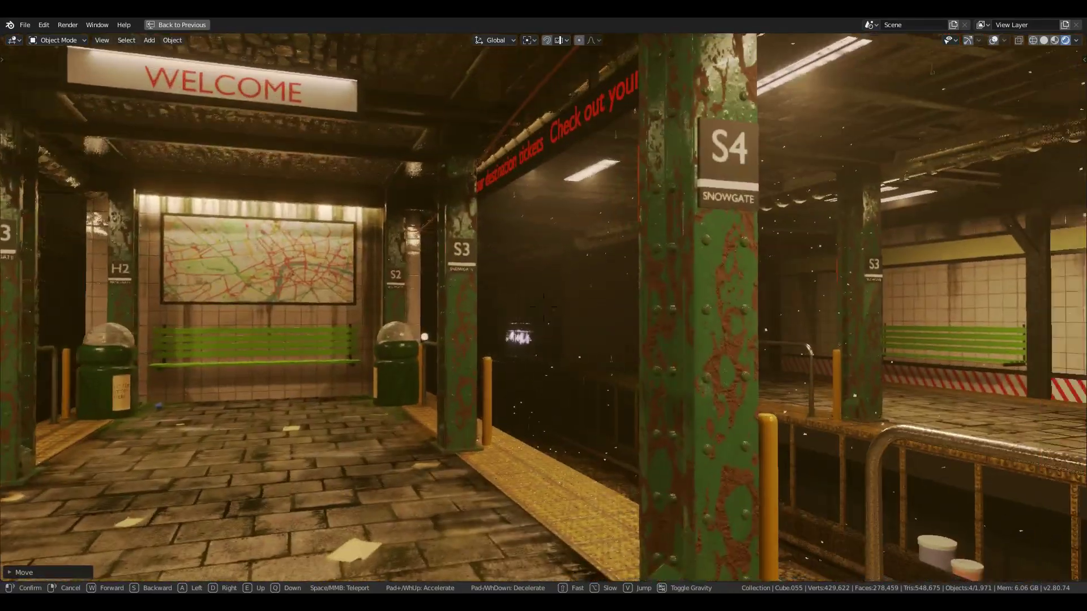
key("w")
left_click(543, 307)
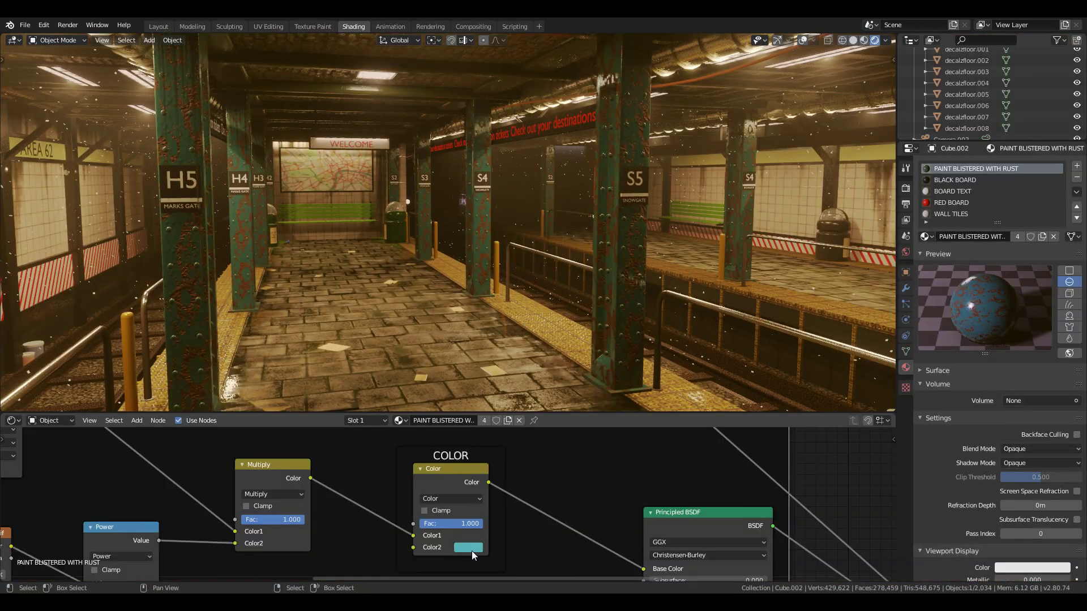
Try different Color2 colours in the Color nodes of the PAINT BLISTERED WITH RUST and WALL TILES materials
left_click(469, 547)
left_click_drag(507, 463, 503, 415)
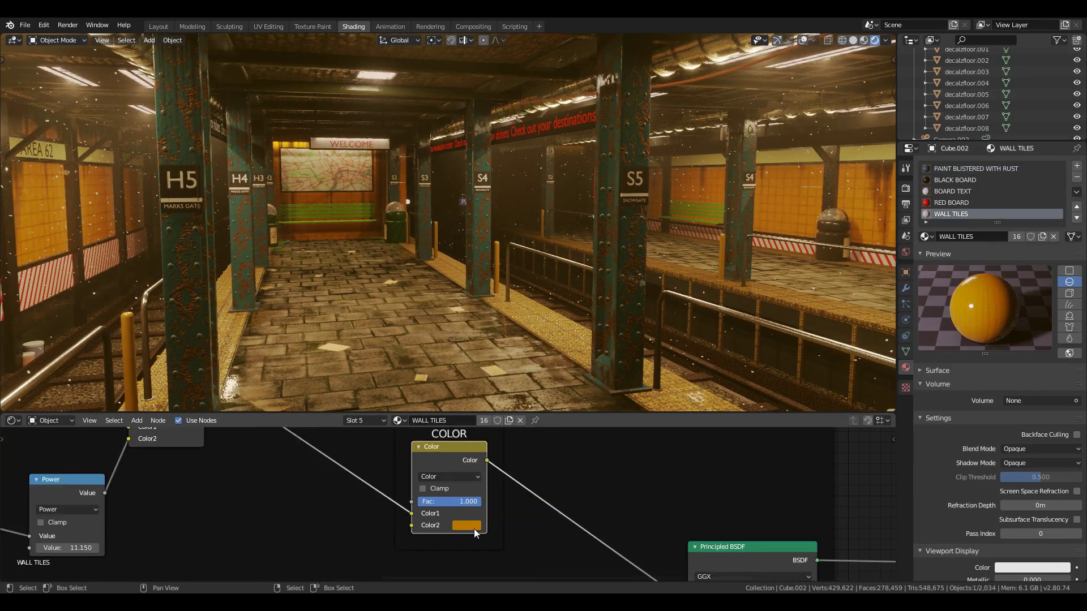
left_click(467, 526)
left_click(476, 375)
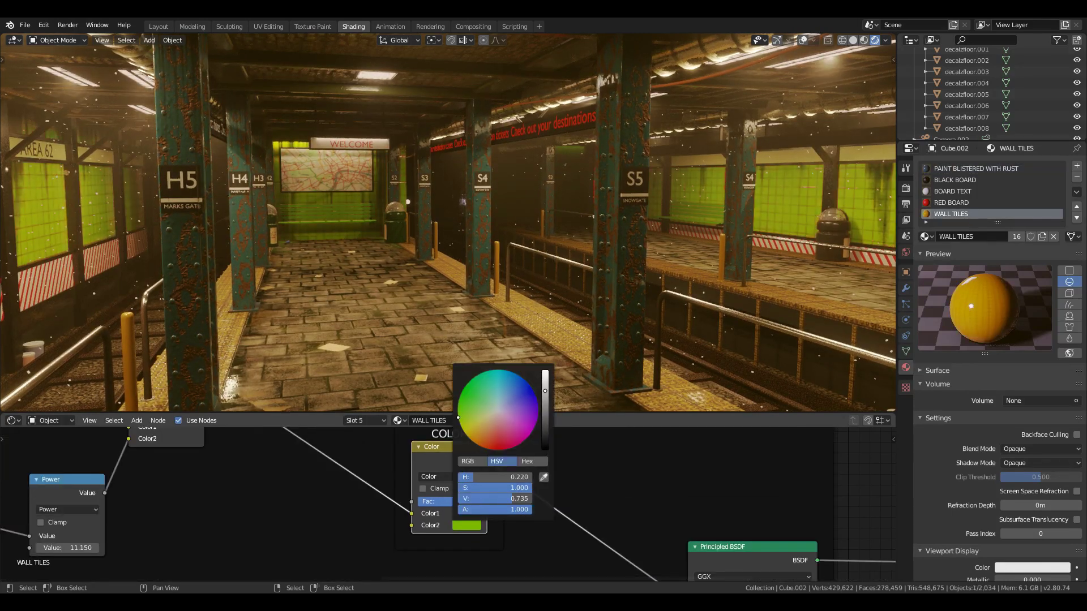
mouse_move(476, 375)
left_mouse_down()
mouse_move(537, 419)
mouse_move(521, 442)
mouse_move(472, 441)
left_mouse_up()
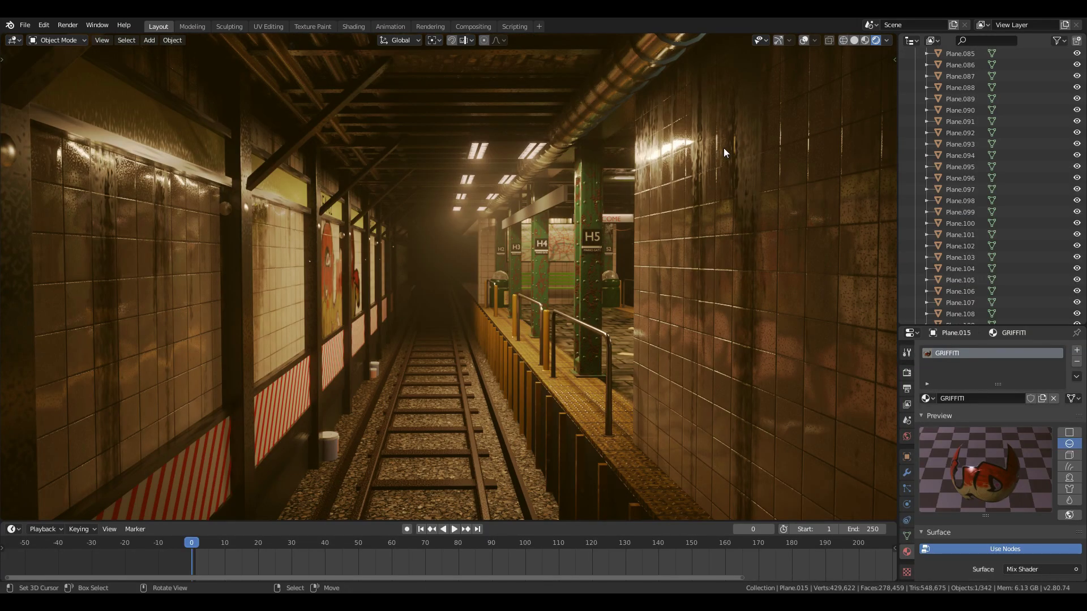
Select and move the graffiti and dirt decal planes around on the tunnel walls
key("g")
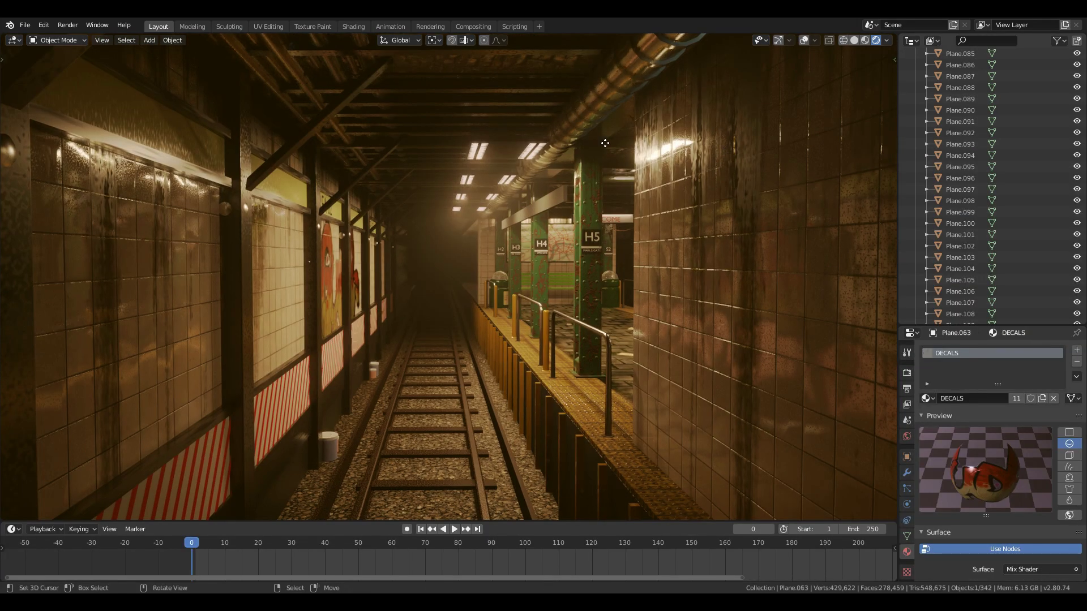
right_click(597, 165)
right_click(128, 212)
key("g")
key("g")
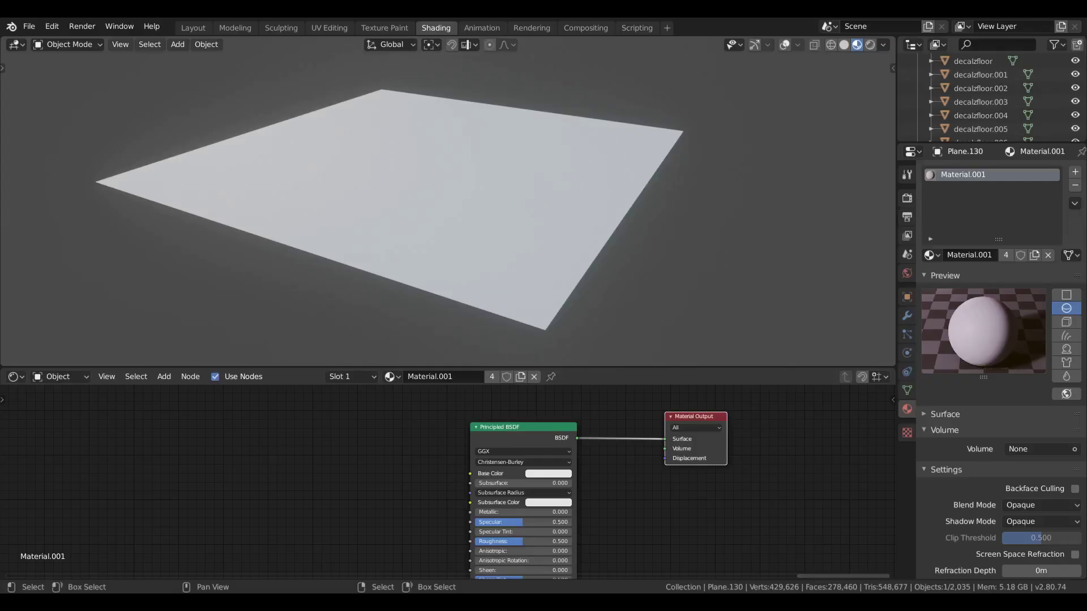
Add an Image Texture node beside the Principled BSDF and load TexturesCom_ConcreteSidewalk_2x2_1K_albedo.tif into it
middle_click_drag(318, 458, 398, 451)
key("shift+a")
left_click(385, 437)
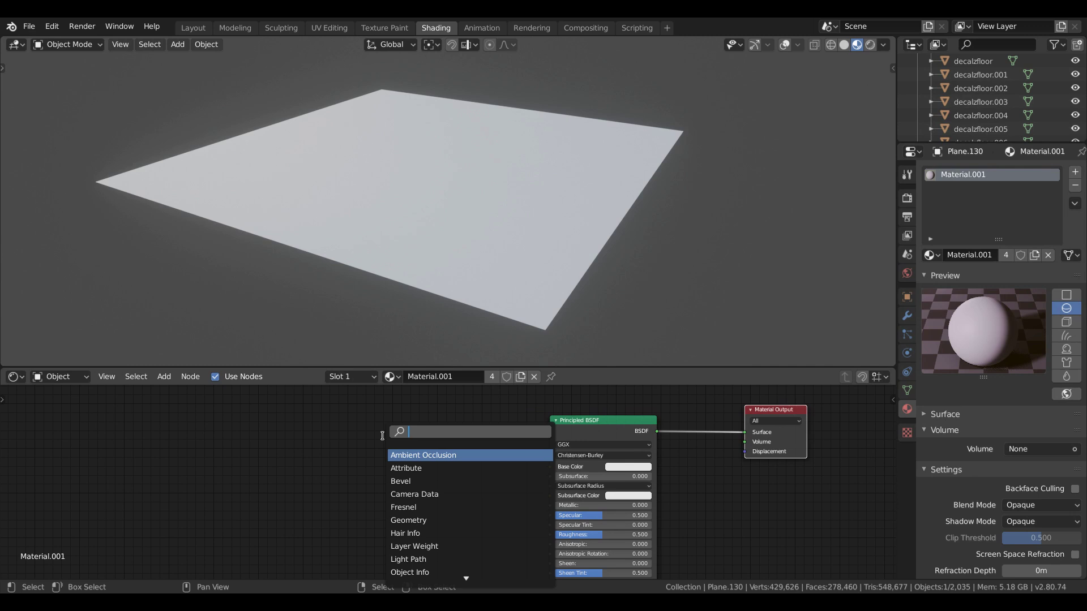
type("image")
key("Return")
left_click(377, 432)
left_click(458, 478)
double_click(328, 161)
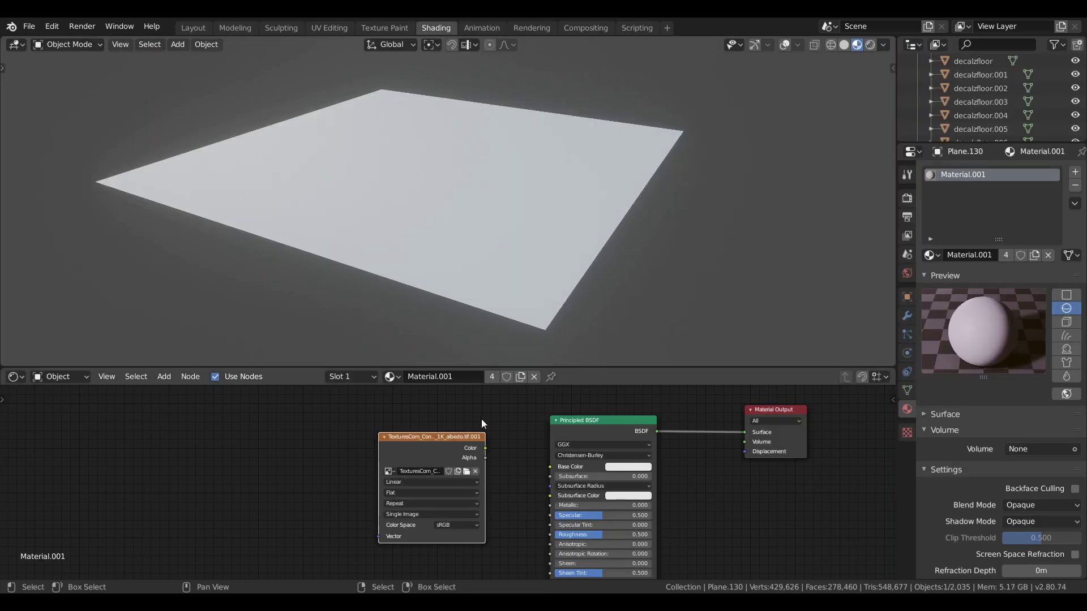
Connect the albedo texture's Color output to the Principled BSDF's Base Color and inspect the plane up close
scroll(486, 435, "up", 1)
left_click_drag(491, 443, 575, 462)
middle_click_drag(361, 442, 503, 446)
middle_click_drag(391, 266, 417, 332)
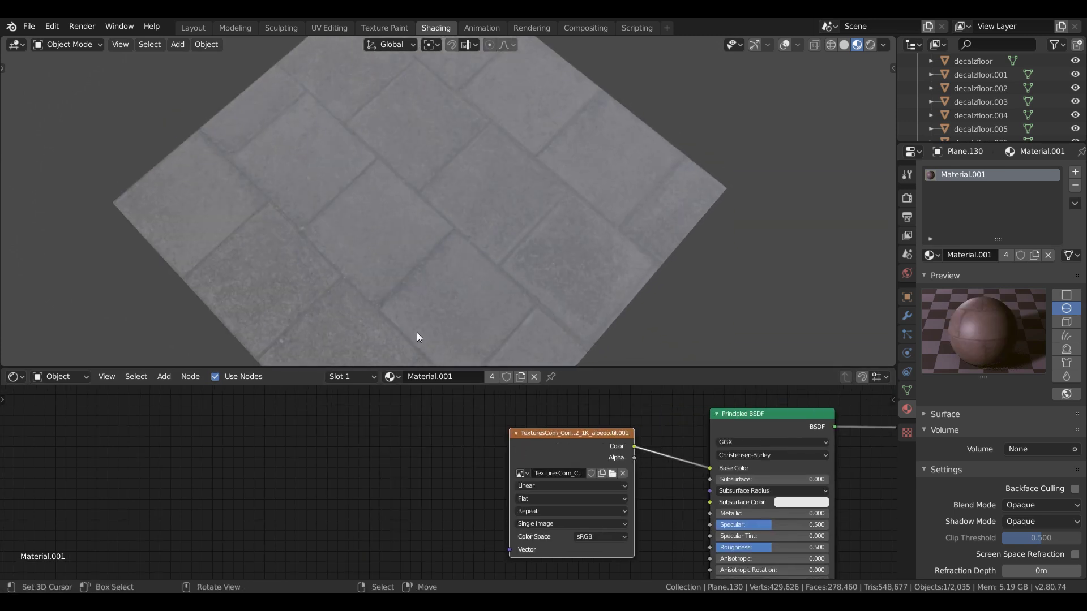
scroll(416, 337, "up", 5)
Add a Mapping node and connect its Vector output to the albedo texture's Vector input
key("shift+a")
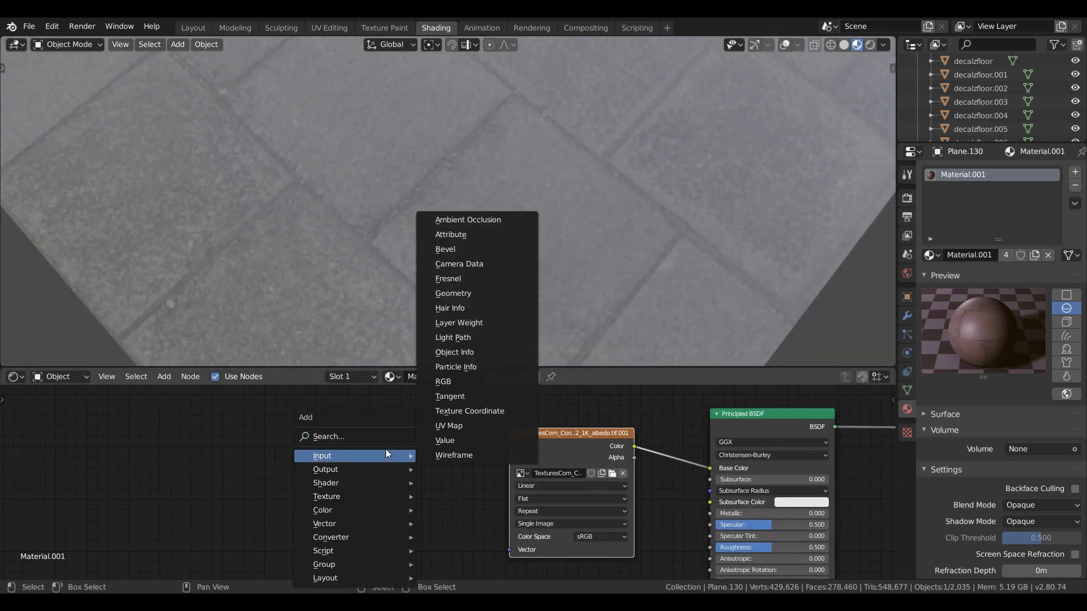
left_click(379, 437)
type("m")
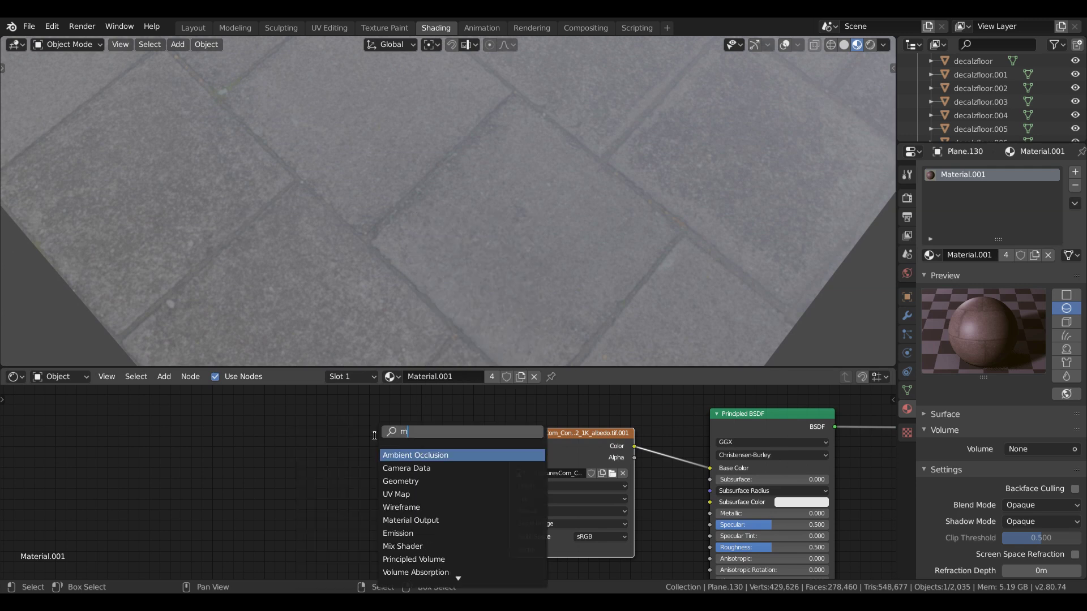
type("ap")
key("Down")
key("Return")
left_click(361, 428)
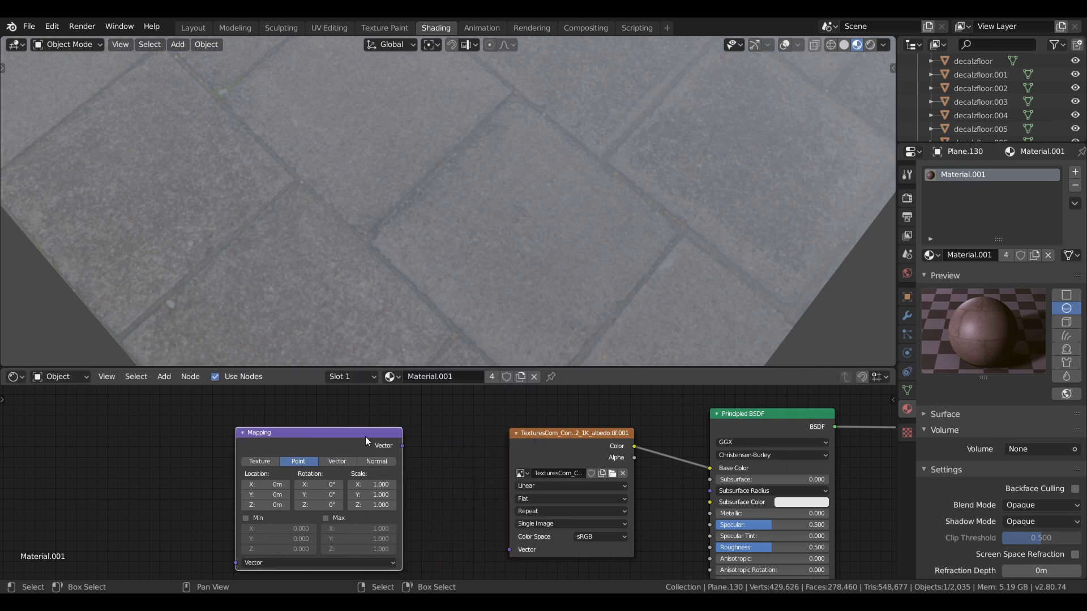
left_click_drag(402, 446, 512, 550)
Add a Texture Coordinate node and connect its Generated output to the Mapping node's Vector input
middle_click_drag(190, 473, 345, 447)
key("shift+a")
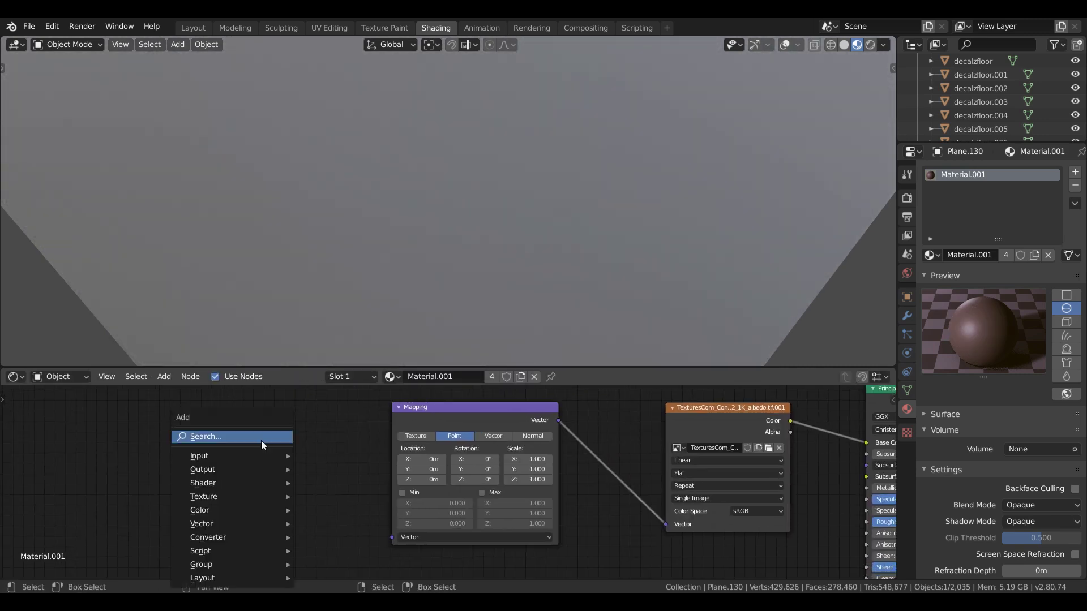
left_click(260, 441)
type("tex")
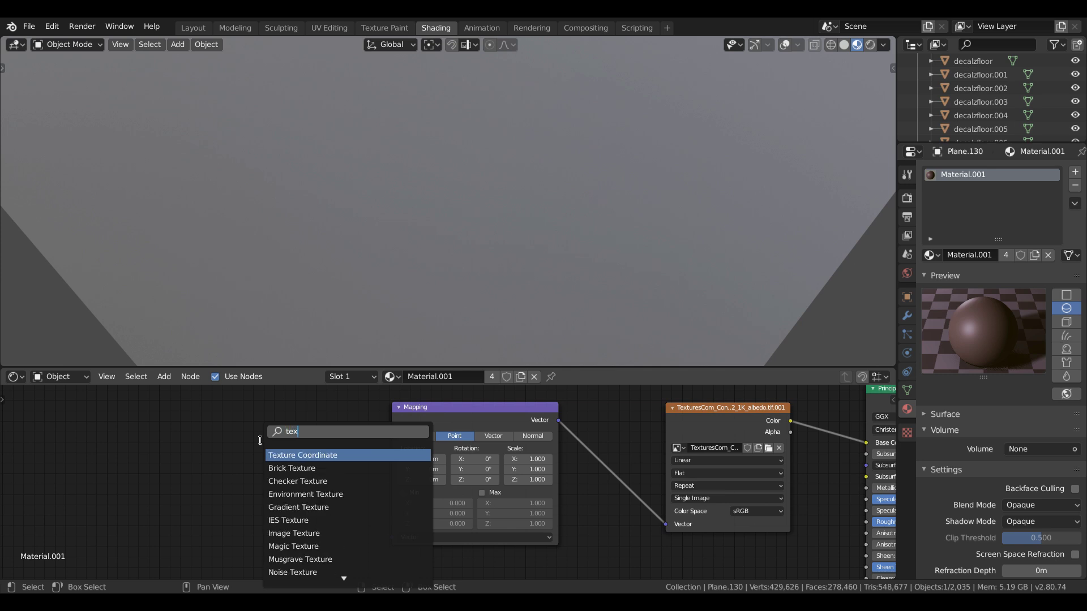
key("Return")
left_click(300, 478)
left_click_drag(297, 453, 391, 537)
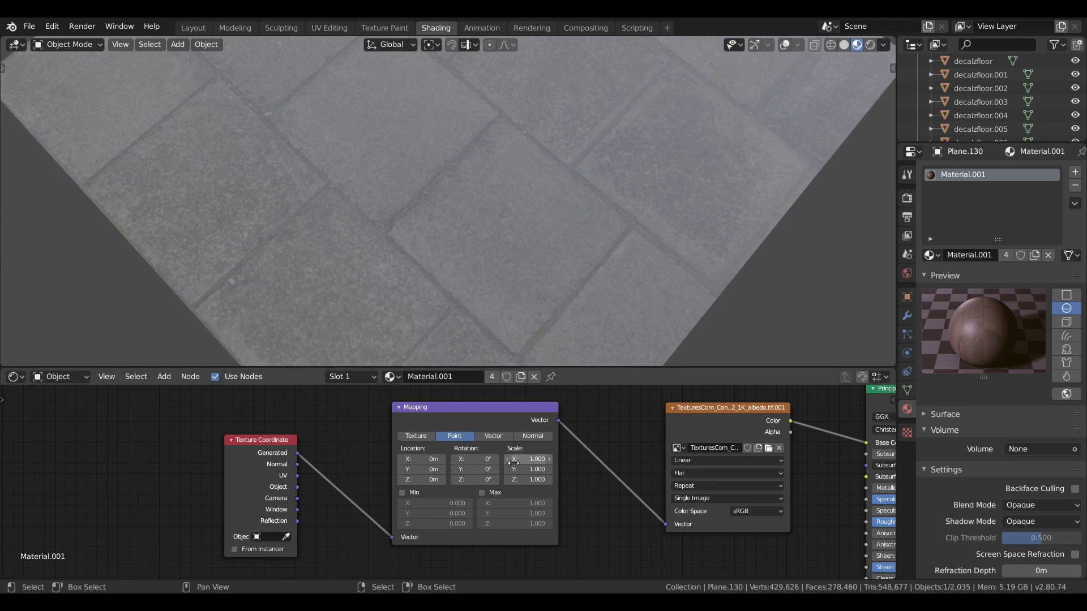
Try X and Y scales of 2 and 5 on the Mapping node, then settle on 3
left_click_drag(528, 459, 572, 459)
key("Return")
type("2")
key("Return")
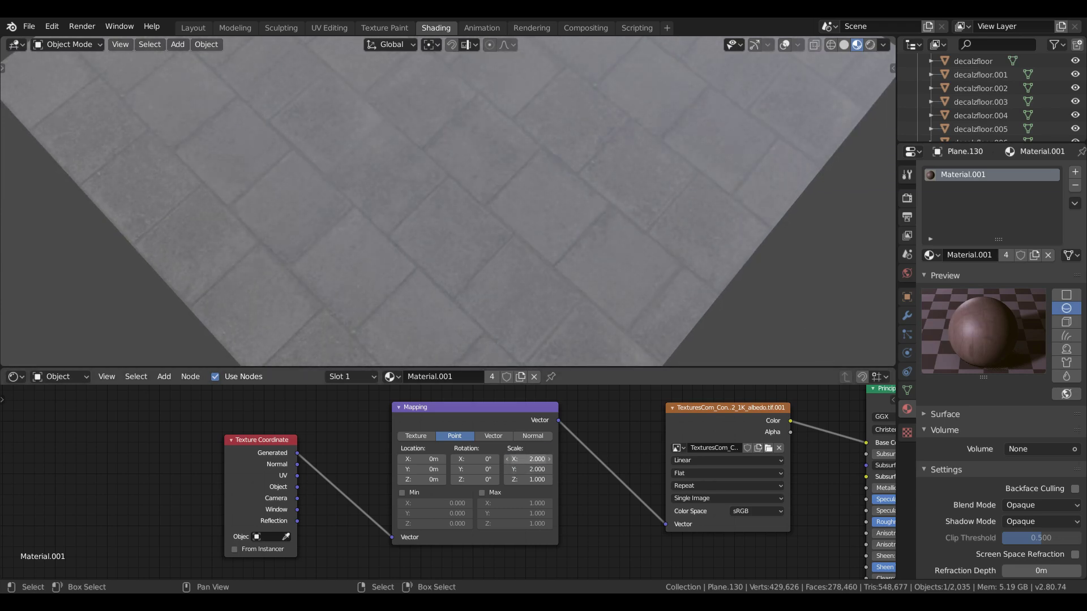
key("Return")
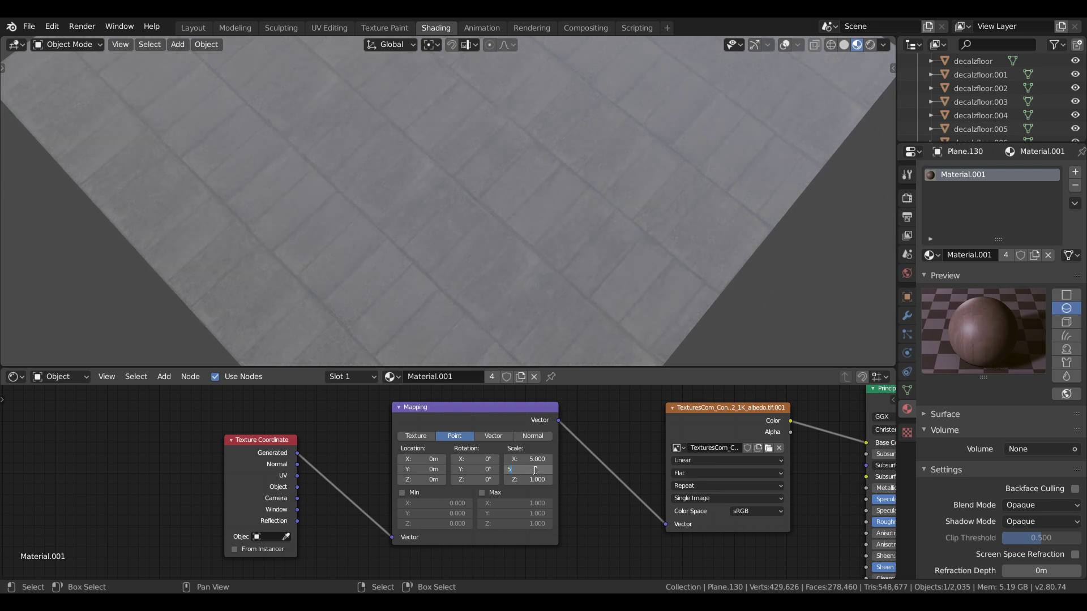
middle_click_drag(465, 294, 427, 226)
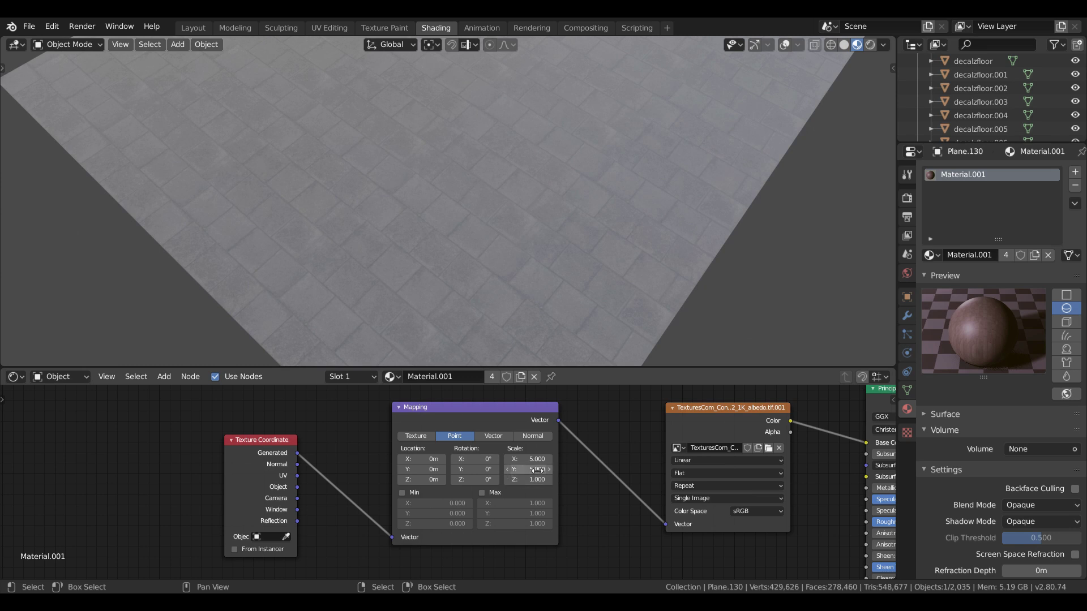
Move the Texture Coordinate, Mapping and albedo texture nodes together farther away from the Principled BSDF to make room
scroll(568, 488, "down", 3)
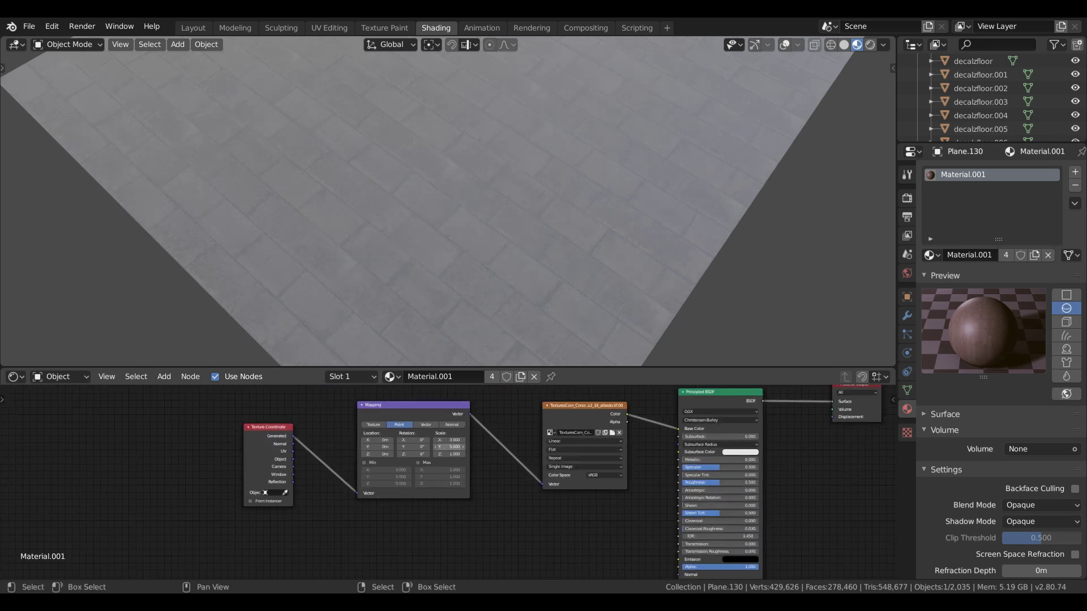
left_click_drag(231, 413, 559, 533)
key("g")
left_click(475, 482)
key("Home")
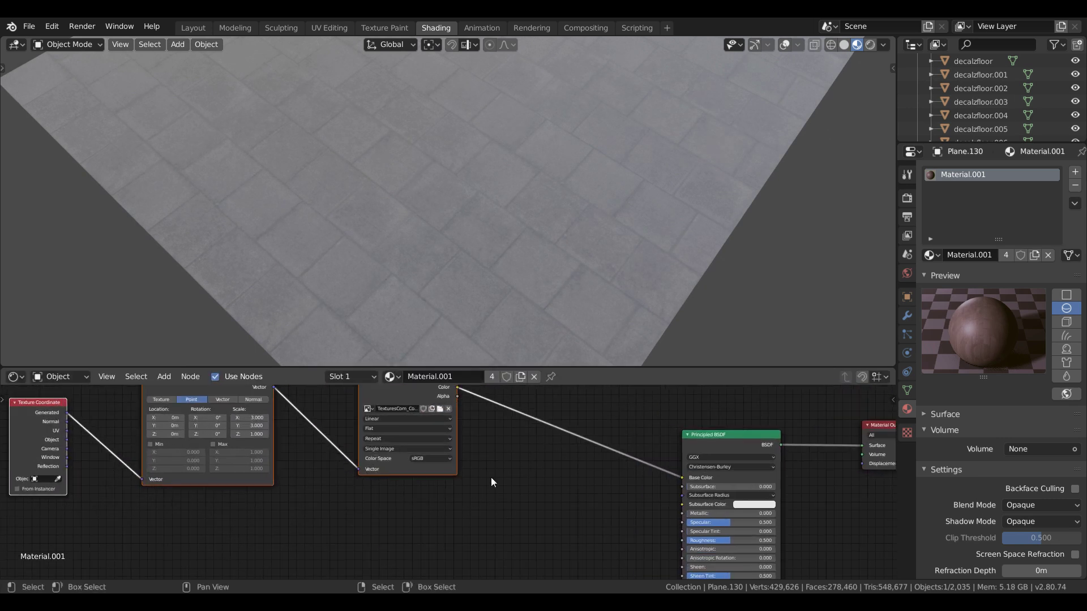
Duplicate the albedo texture node below the original and load the roughness image from the floortexture1 folder into the copy
key("shift+d")
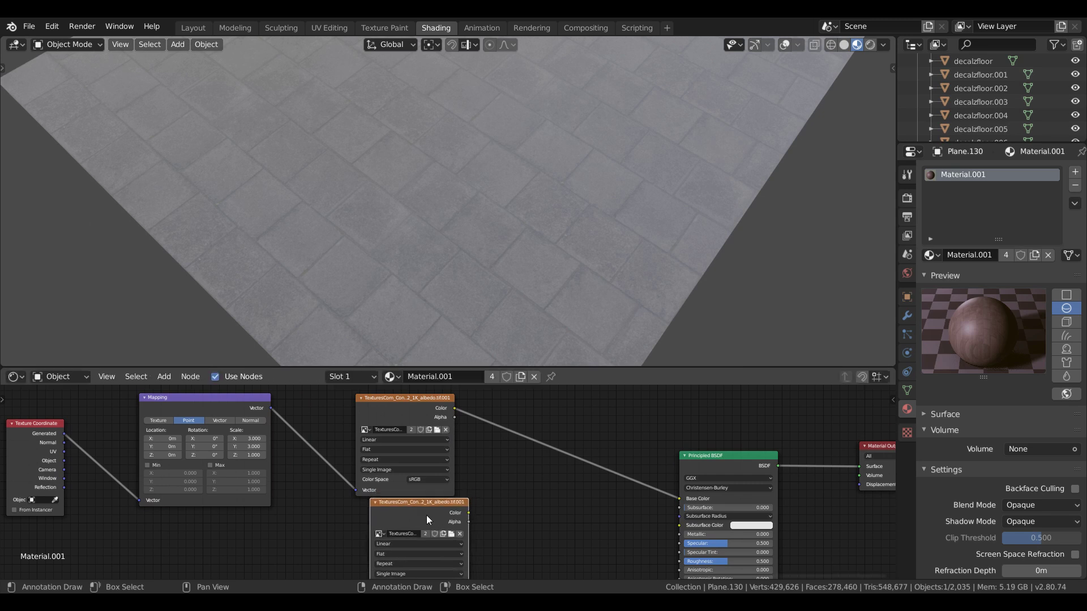
left_click(426, 515)
key("KP_Decimal")
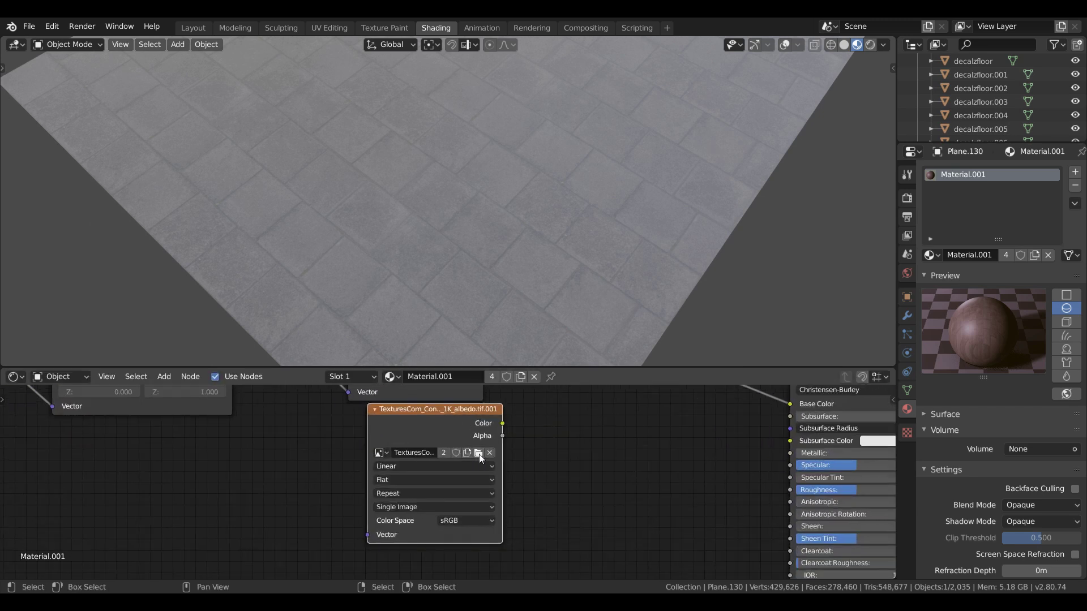
left_click(477, 452)
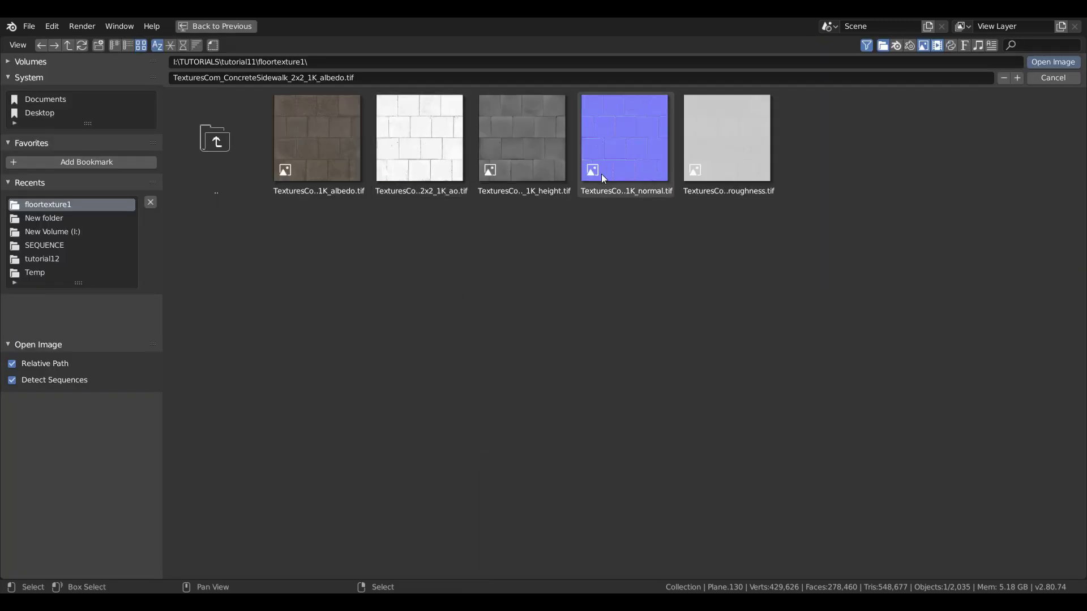
left_click(707, 146)
double_click(707, 146)
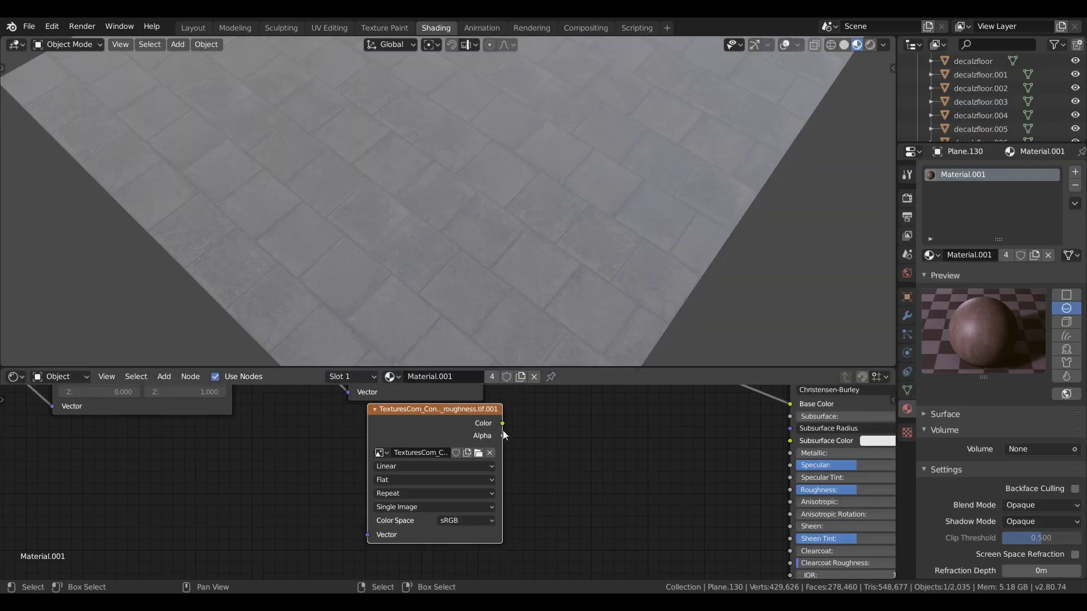
Connect the roughness texture's Color to the Principled BSDF's Roughness and the Mapping node's Vector to the texture's Vector input
left_click_drag(502, 423, 791, 494)
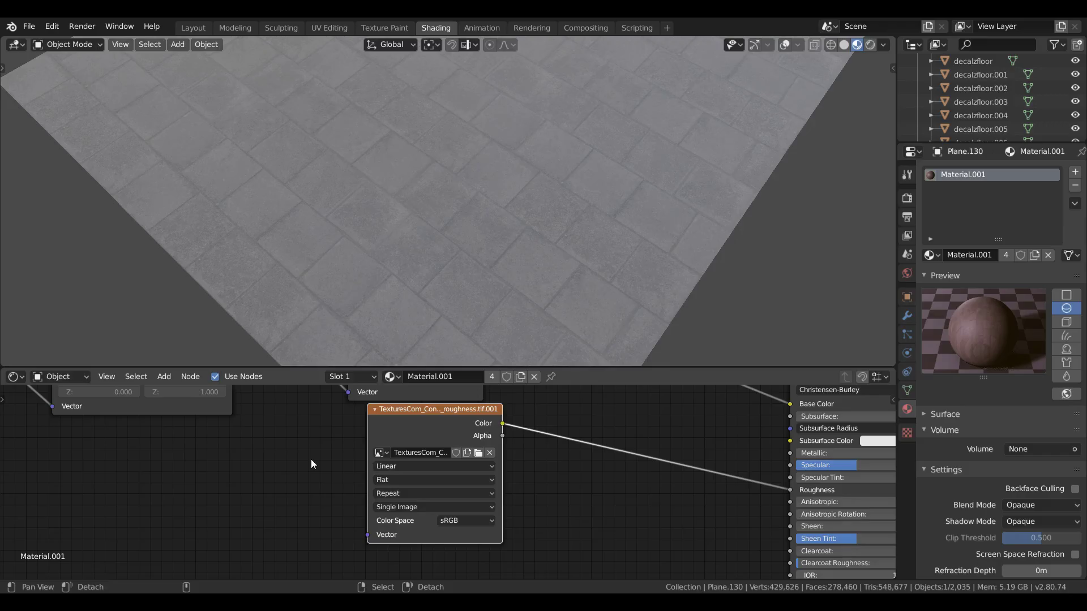
middle_click_drag(311, 459, 356, 480)
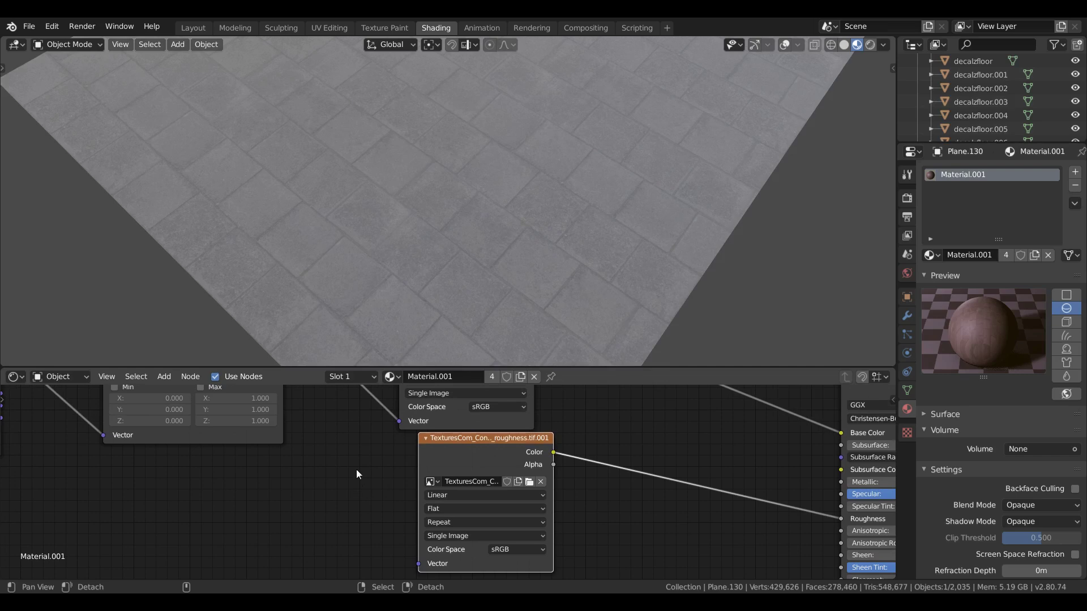
scroll(356, 470, "down", 2)
scroll(354, 431, "up", 1)
left_click_drag(354, 395, 447, 566)
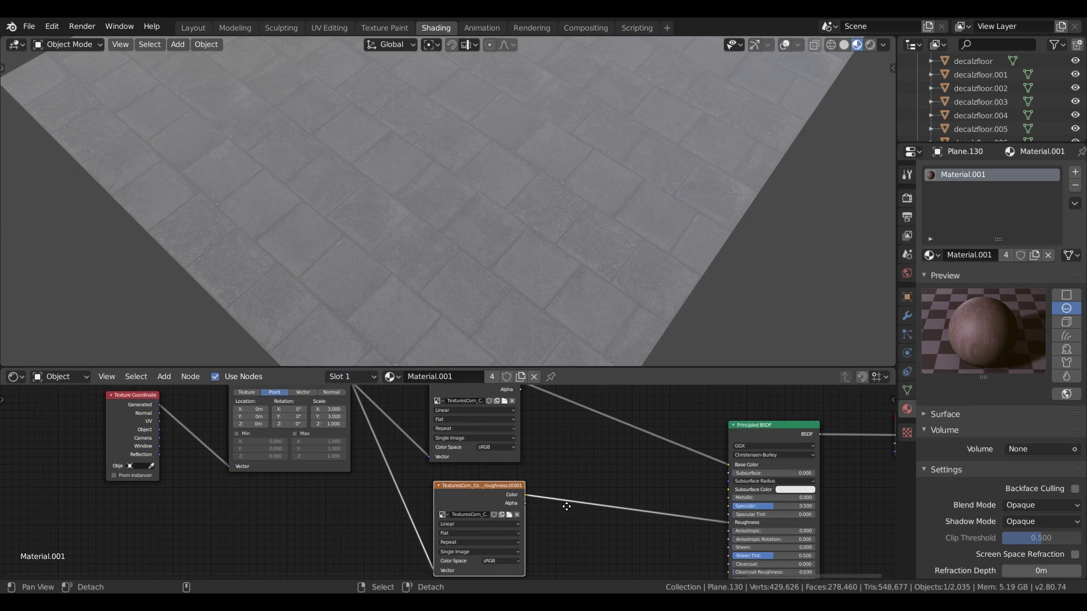
middle_click_drag(565, 526, 568, 423)
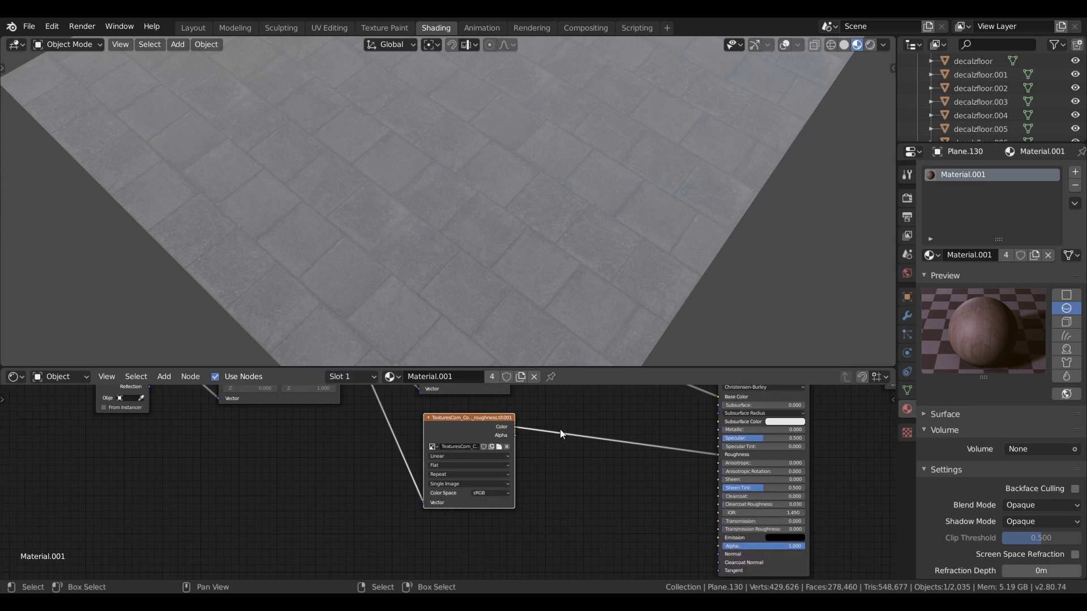
scroll(568, 424, "up", 1)
middle_click_drag(619, 458, 636, 445)
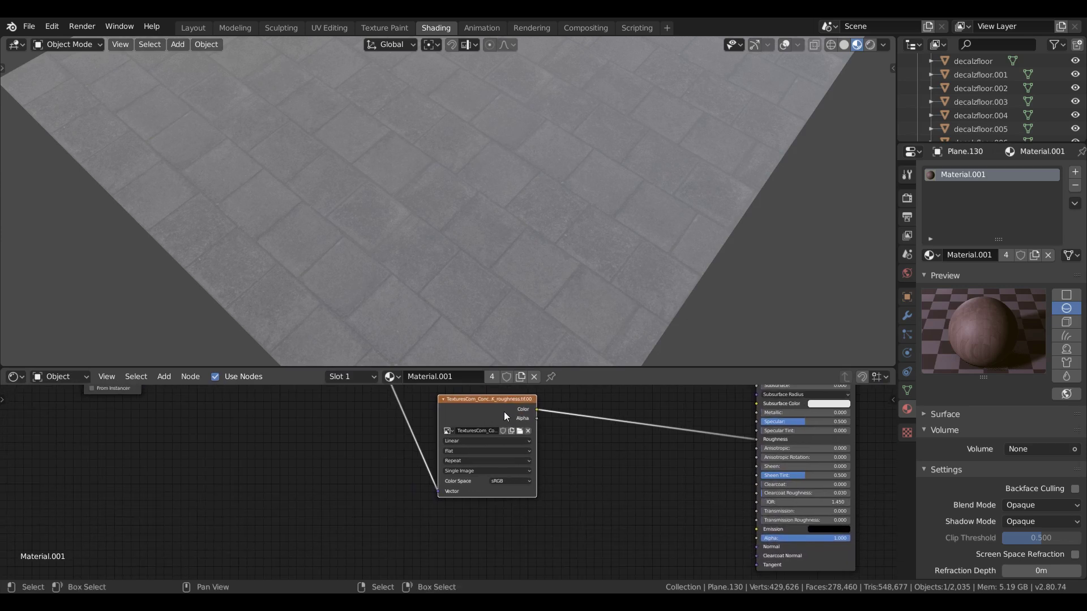
Duplicate the roughness texture node below the original and load the normal image from the floortexture1 folder into the copy
key("shift+d")
left_click(510, 546)
scroll(529, 518, "down", 2, "shift")
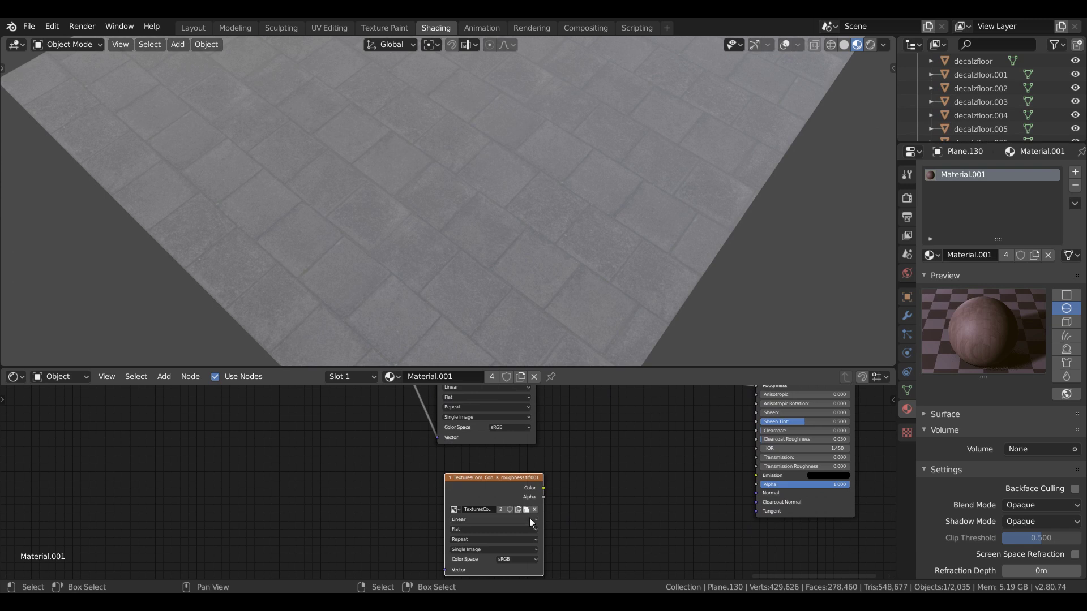
left_click(524, 509)
left_click(632, 170)
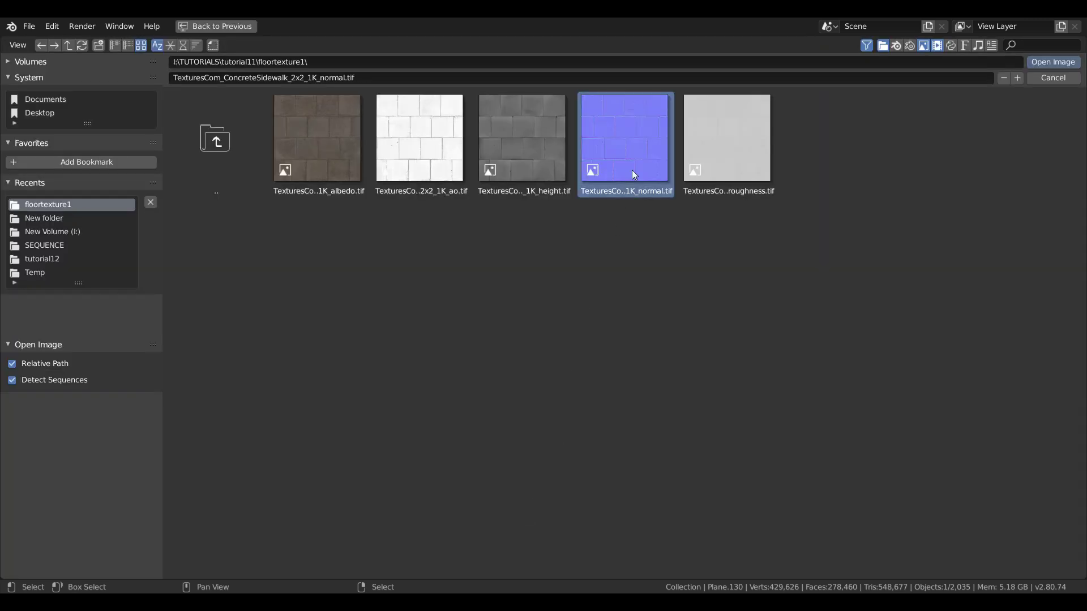
double_click(631, 170)
Add a Normal Map node between the normal texture node and the Principled BSDF
key("shift+a")
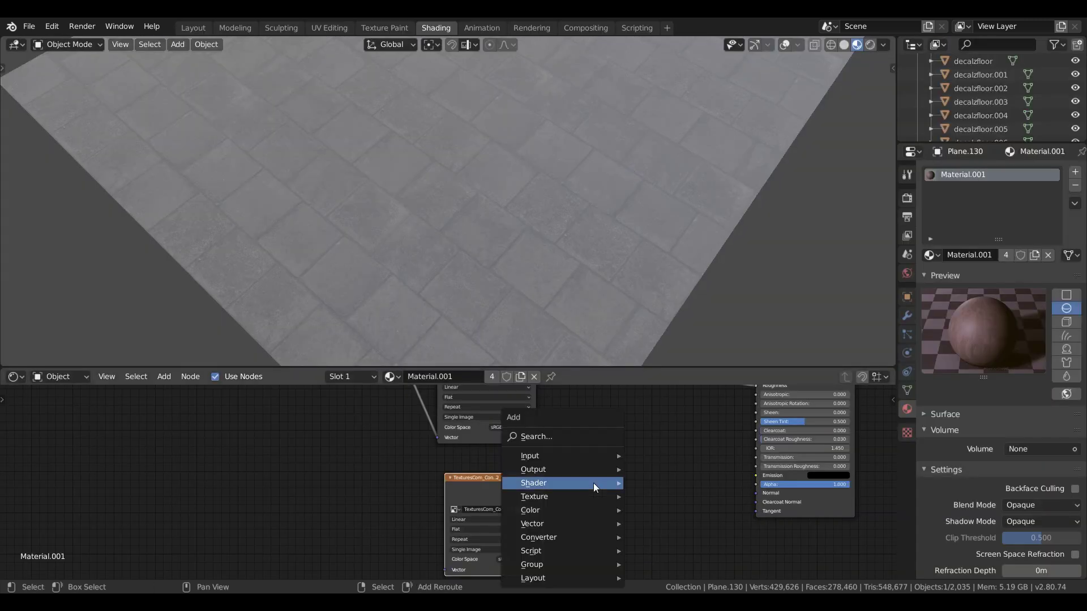
left_click(579, 434)
type("normal")
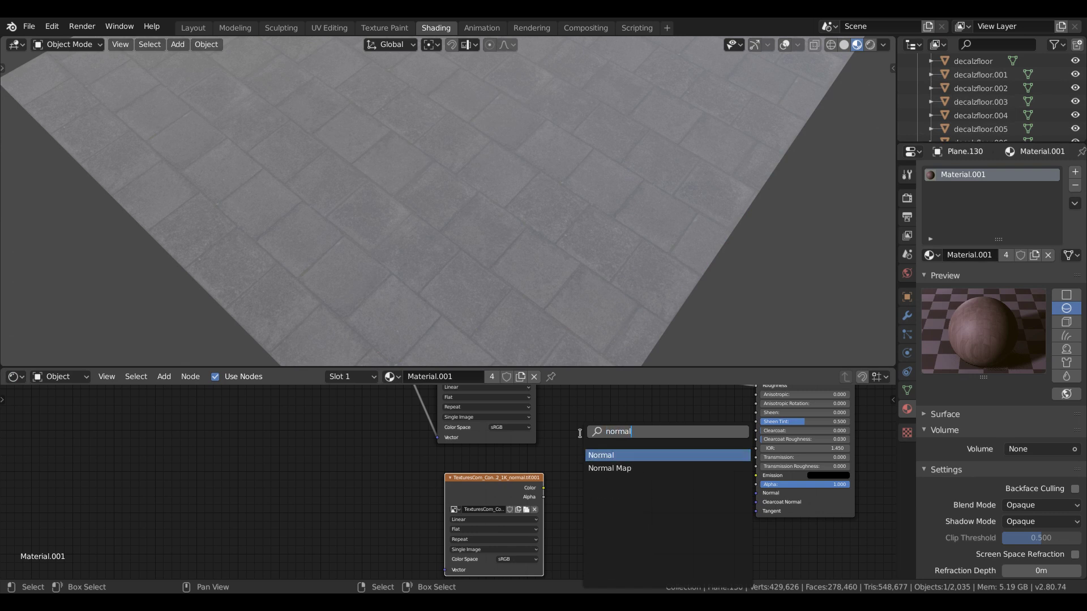
left_click(609, 468)
left_click(570, 479)
Wire the normal texture's Color through the Normal Map node into the Principled BSDF's Normal and set the texture's color space to Linear
scroll(569, 480, "up", 1)
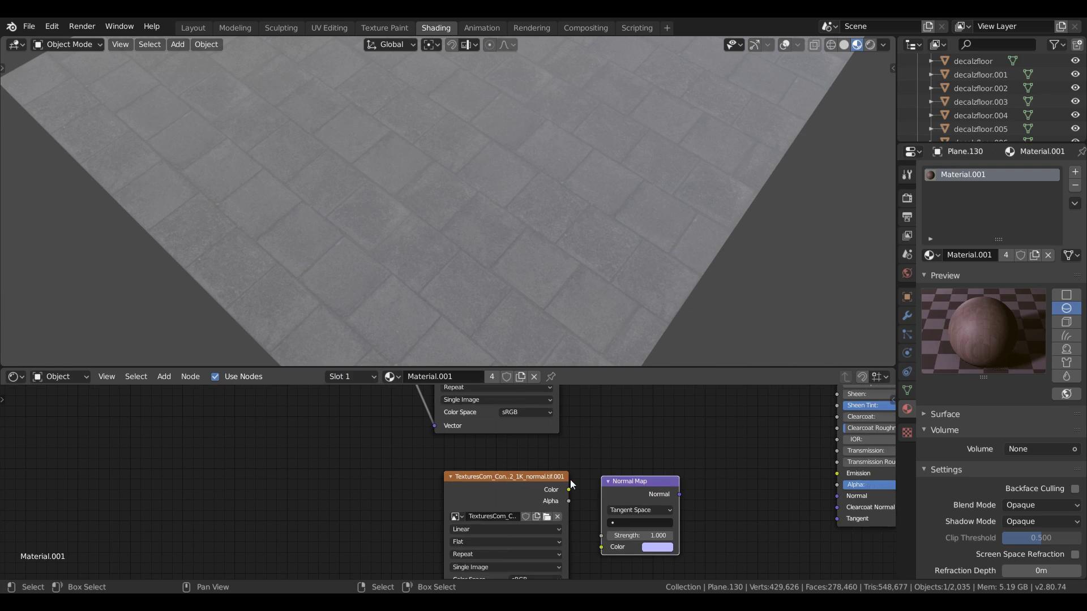
scroll(570, 480, "up", 2)
left_click_drag(589, 491, 627, 558)
middle_click_drag(758, 532, 640, 490)
mouse_move(598, 454)
left_mouse_down()
mouse_move(794, 458)
mouse_move(783, 456)
left_mouse_up()
left_click(429, 554)
left_click(436, 524)
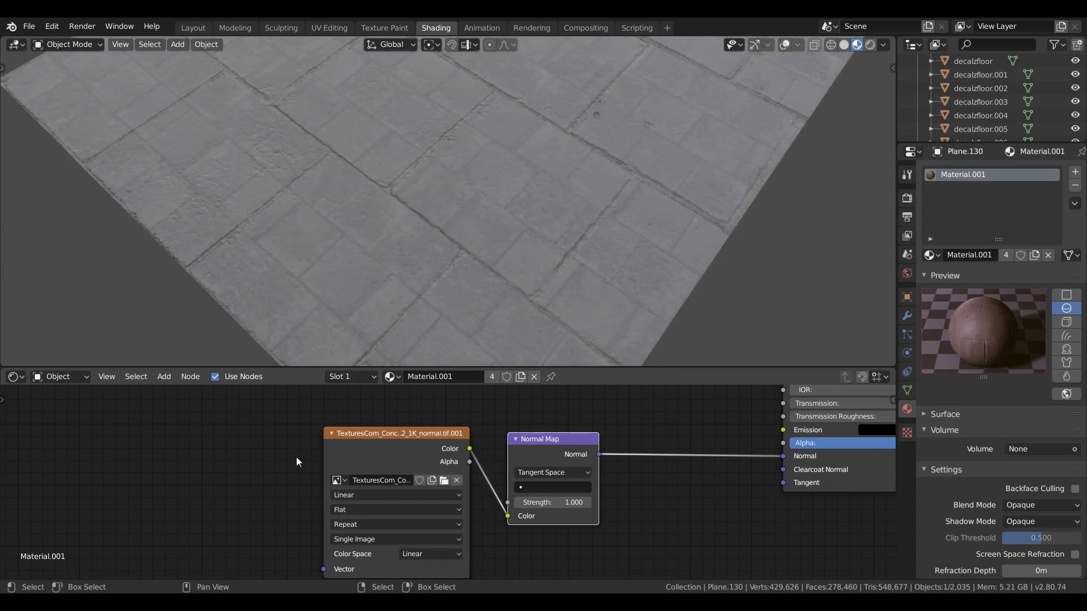
Connect the Mapping node's Vector to the normal texture and move the Texture Coordinate and Mapping nodes farther from the texture nodes
middle_click_drag(244, 449, 337, 504)
scroll(337, 498, "down", 6)
middle_click_drag(390, 468, 397, 520)
scroll(387, 485, "down", 6)
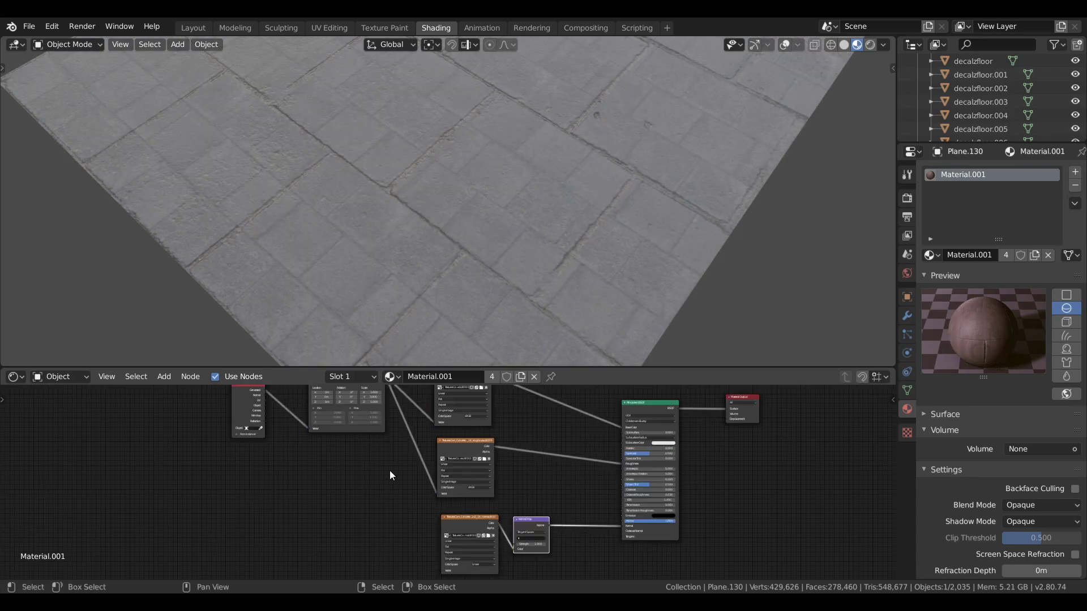
scroll(386, 479, "down", 2)
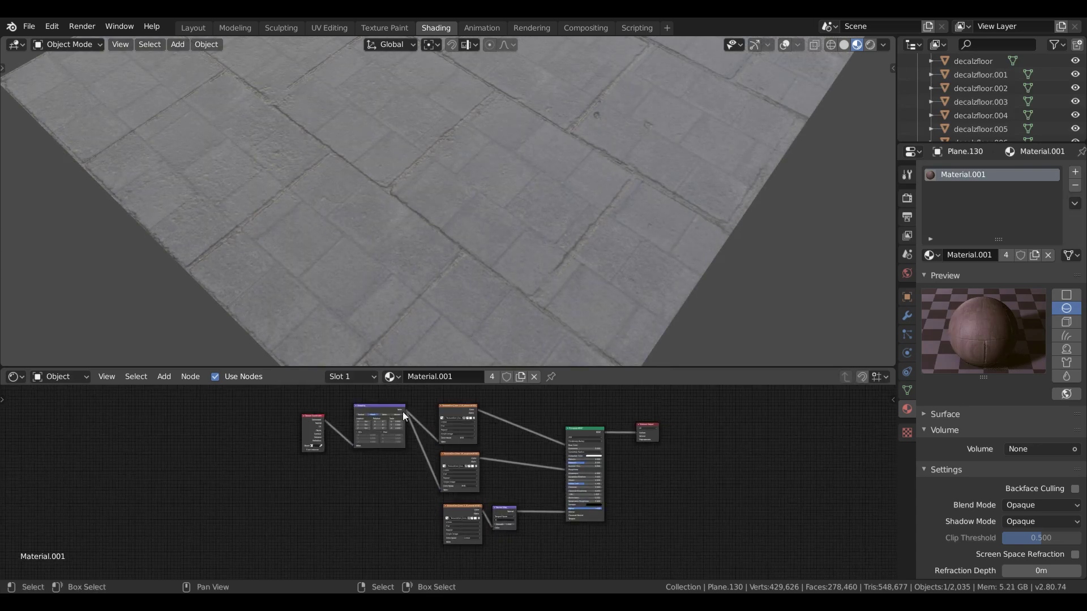
scroll(407, 411, "up", 1)
left_click_drag(398, 399, 440, 552)
scroll(251, 405, "up", 5)
left_click_drag(255, 430, 453, 515)
left_click_drag(449, 473, 291, 552)
Try a higher Strength on the Normal Map node, then set it to 1
middle_click_drag(657, 515, 504, 365)
scroll(480, 421, "up", 2)
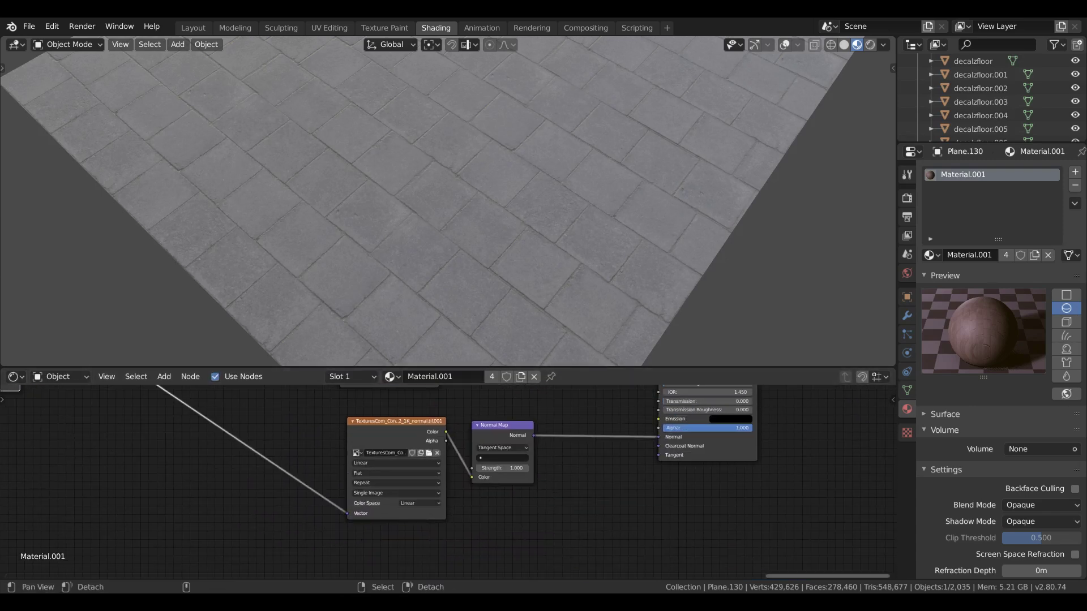
scroll(453, 487, "up", 4)
left_click_drag(524, 457, 651, 456)
scroll(470, 223, "up", 4)
middle_click_drag(470, 223, 485, 272)
left_click(549, 456)
type("1")
key("Return")
Move the albedo texture node upward to open space between it and the roughness texture
scroll(481, 249, "up", 3)
key("shift+grave")
key("s")
right_click(448, 201)
scroll(629, 439, "down", 6)
middle_click_drag(575, 427, 572, 544)
scroll(572, 544, "down", 2)
key("alt+a")
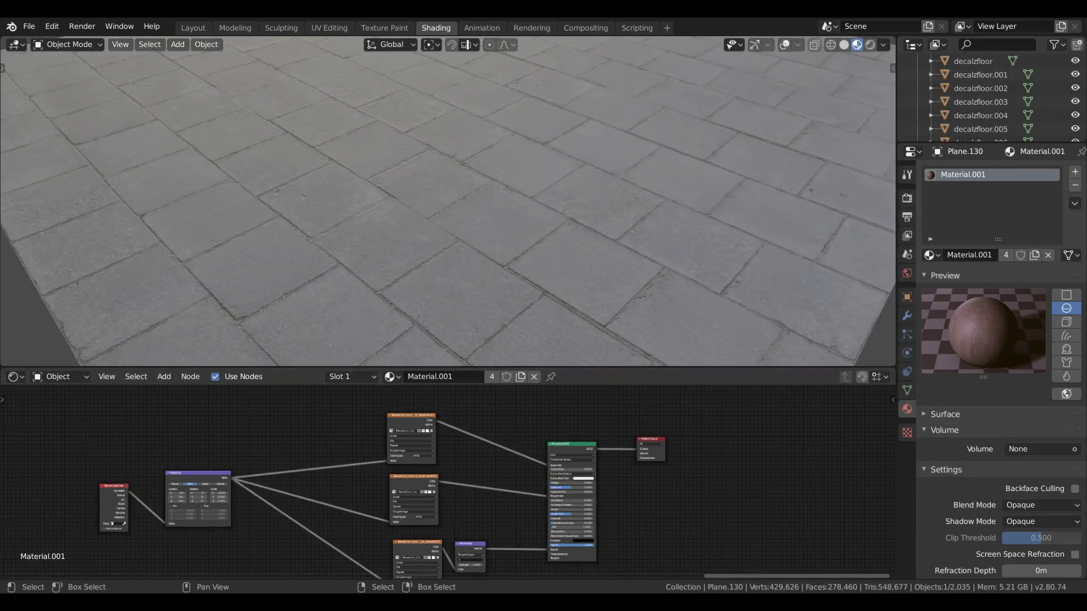
scroll(455, 477, "up", 3)
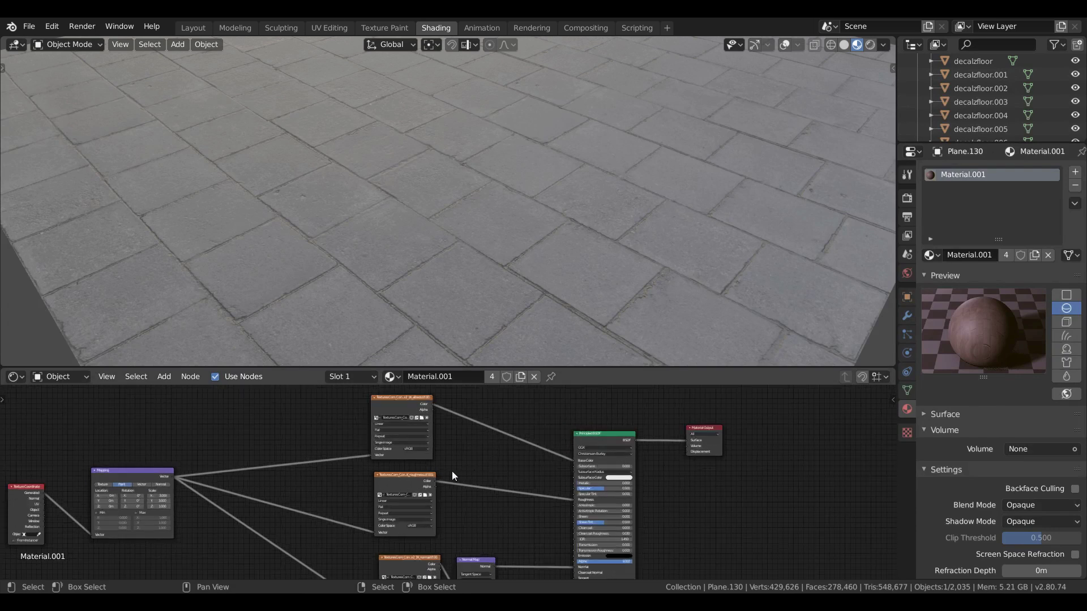
left_click_drag(386, 419, 387, 351)
middle_click_drag(467, 463, 484, 498)
Duplicate the albedo texture node below the original and load the ao image from the floortexture1 folder into the copy
key("shift+d")
left_click(529, 543)
left_click(446, 483)
double_click(419, 144)
Insert a MixRGB node on the link from the albedo texture to the Principled BSDF's Base Color and set its blend mode to Overlay
scroll(479, 446, "up", 3)
scroll(552, 424, "up", 3, "shift")
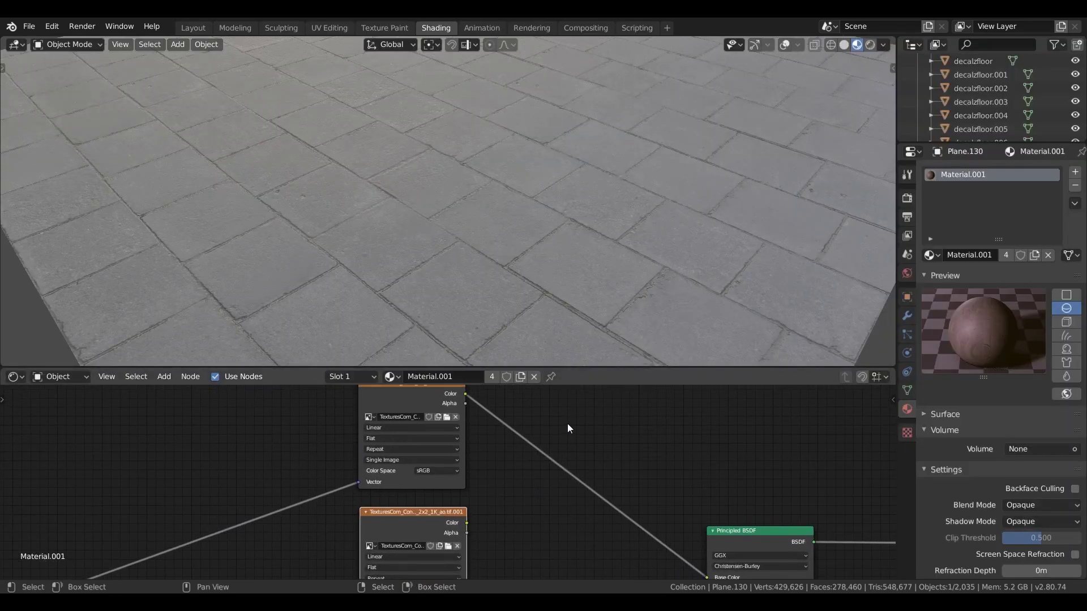
key("shift+a")
left_click(567, 423)
type("mix")
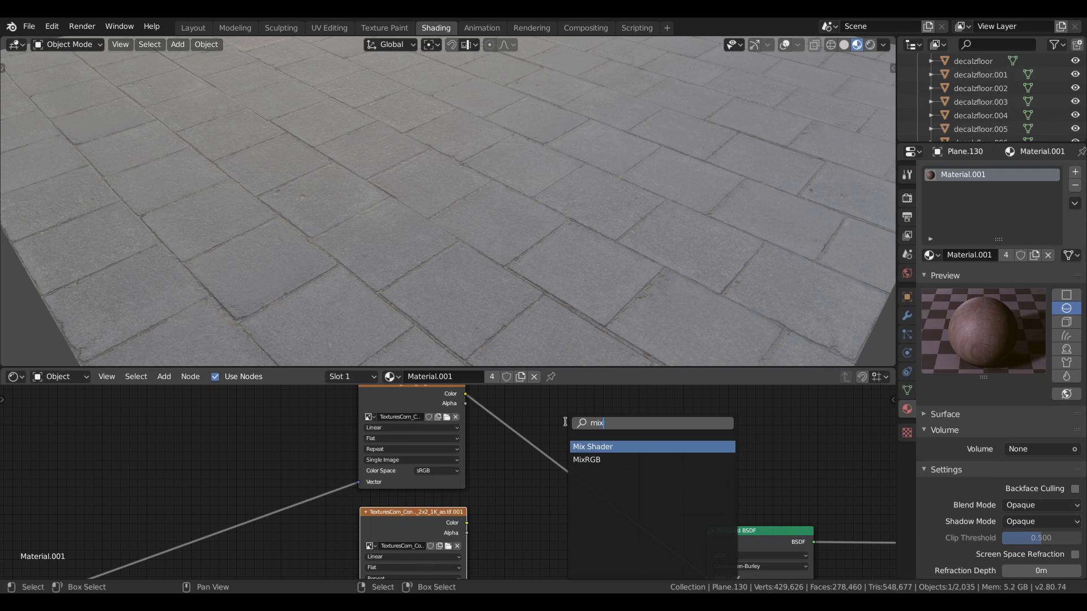
key("Down")
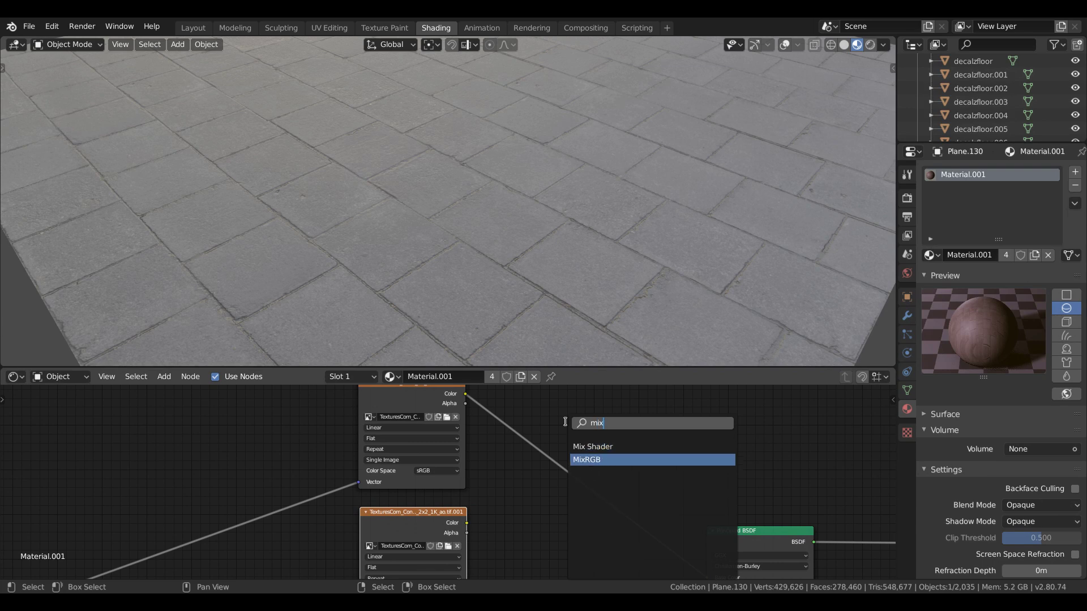
key("Return")
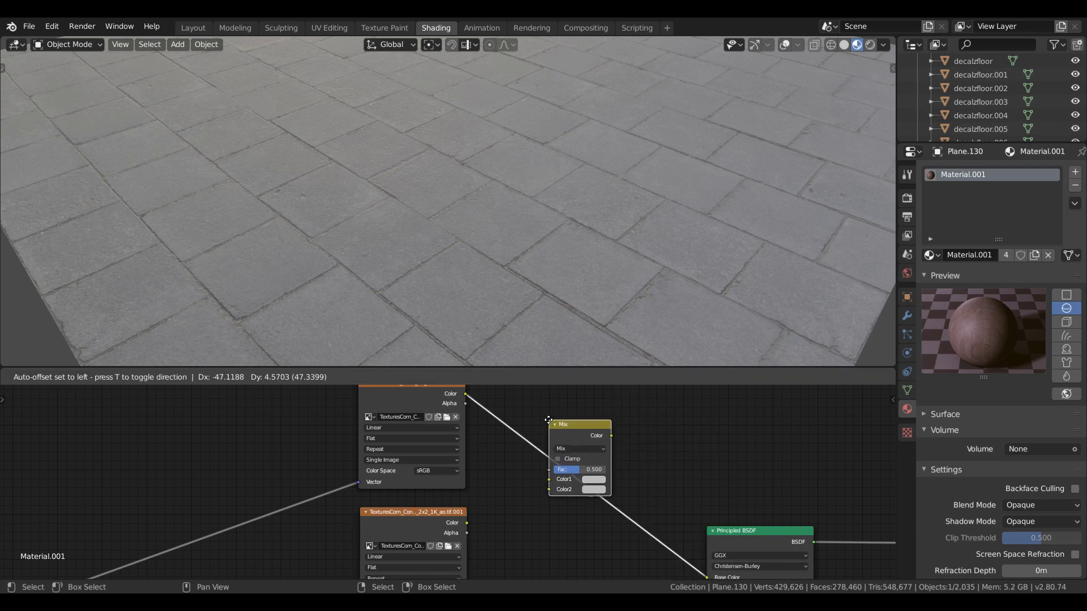
left_click(548, 420)
left_click(581, 449)
left_click(584, 345)
Connect the ao texture's Color to the Overlay node's Color2 and the Mapping node's Vector to the ao texture's Vector
left_click_drag(467, 523, 548, 490)
middle_click_drag(260, 557, 476, 448)
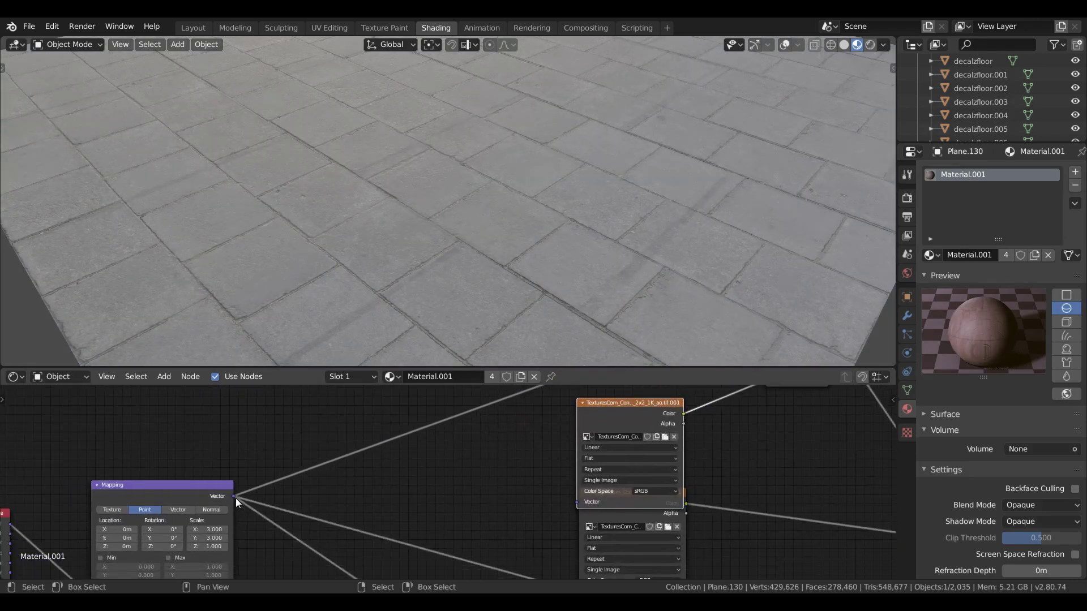
left_click_drag(232, 495, 575, 500)
scroll(596, 484, "down", 5)
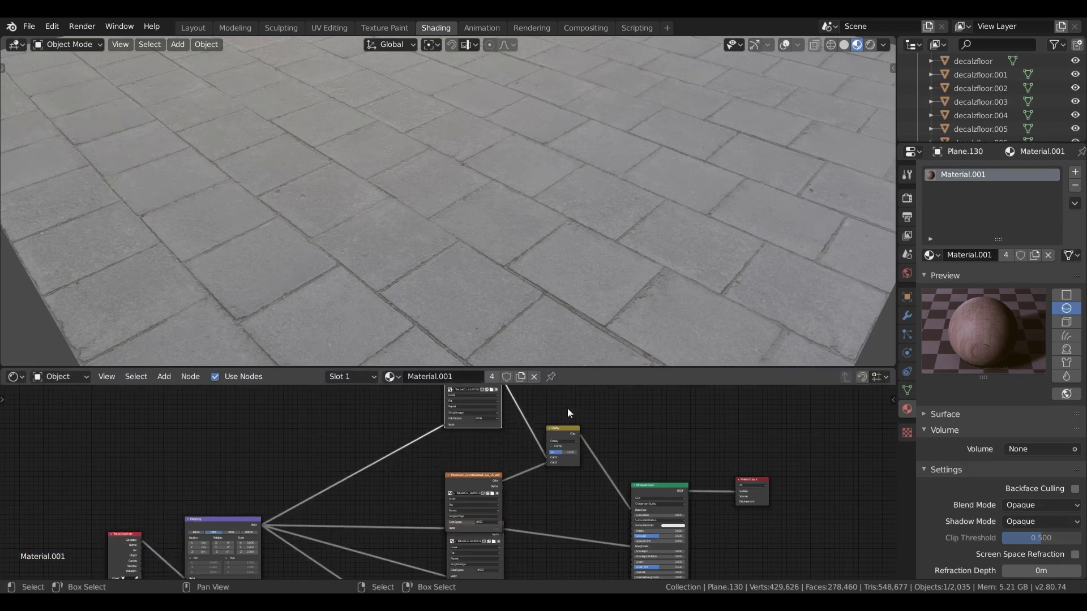
Shift the Overlay and ao texture nodes upward and set the Overlay node's Fac to 1
left_click_drag(559, 429, 566, 403)
left_click_drag(474, 471, 474, 438)
scroll(498, 473, "up", 8)
middle_click_drag(635, 432, 521, 500)
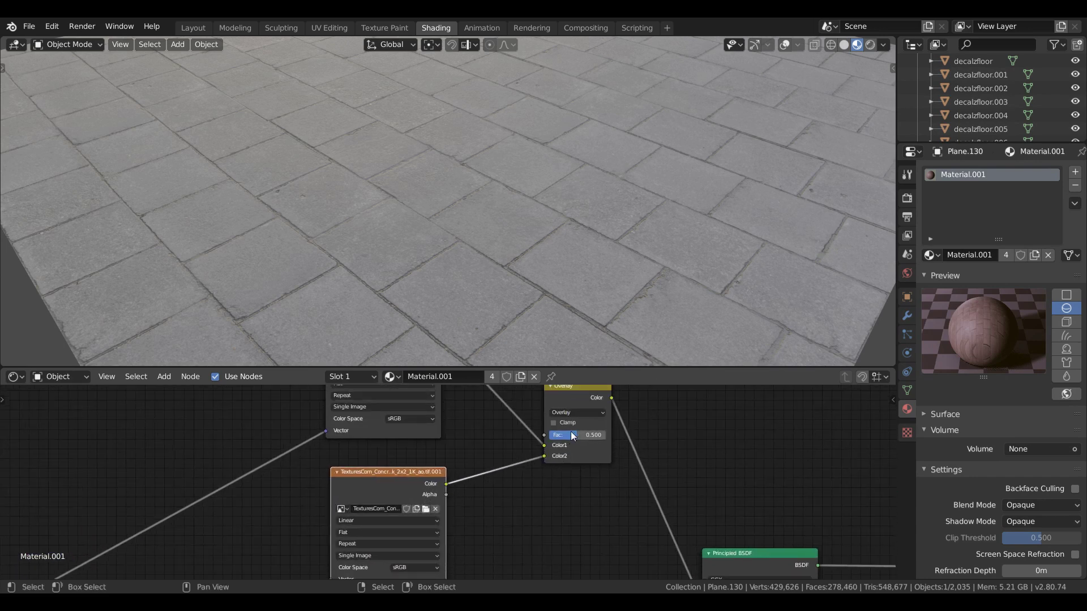
left_click_drag(573, 435, 605, 436)
Insert a Math node between the ao texture and the Overlay node's Color2 and set its operation to Power
key("shift+a")
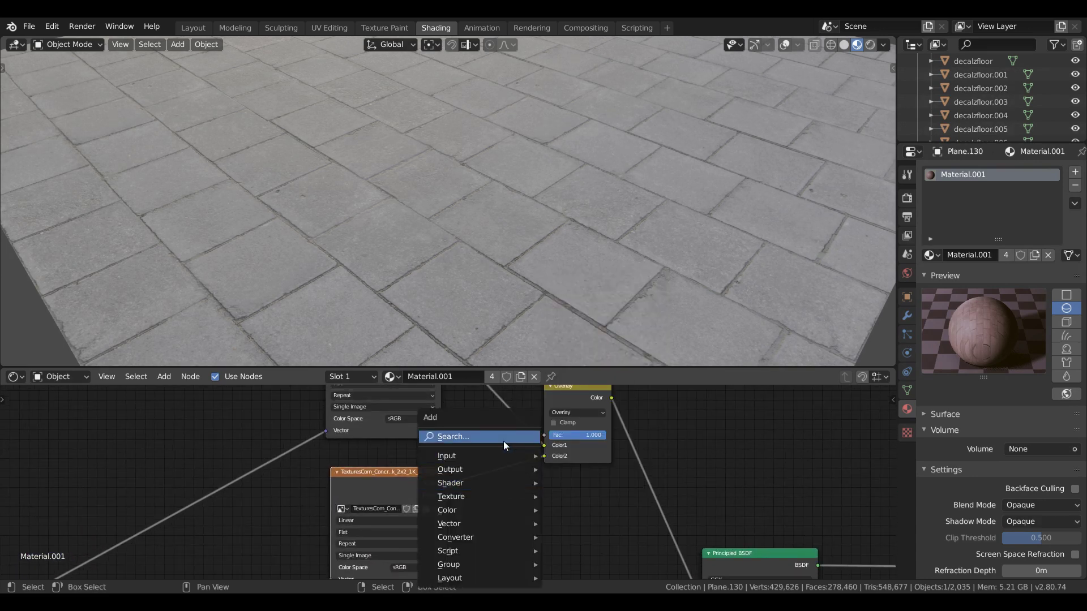
left_click(502, 439)
type("math")
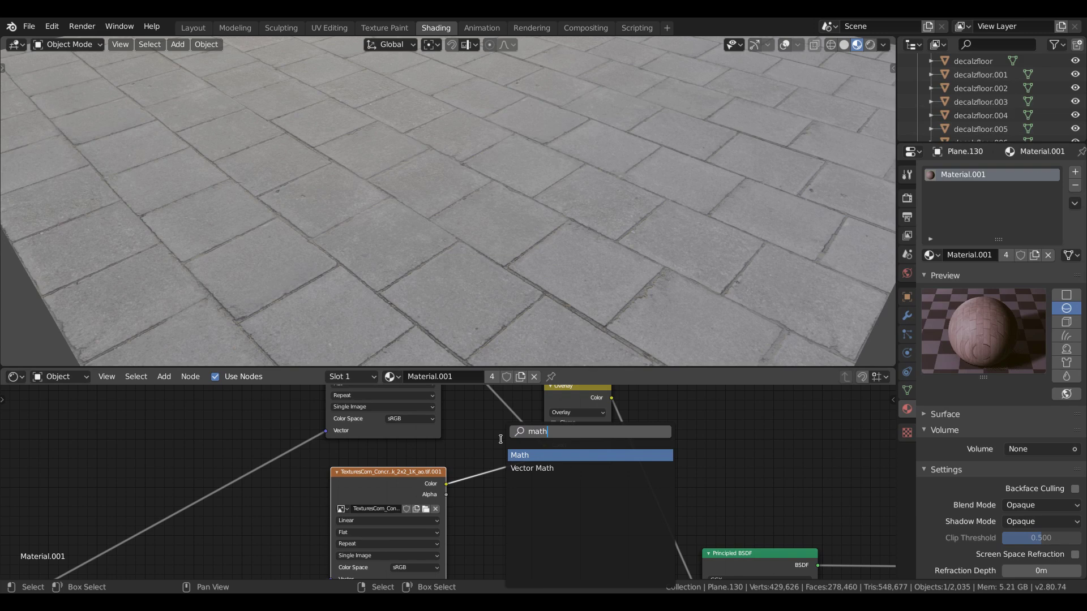
key("Return")
left_click(438, 452)
left_click(471, 483)
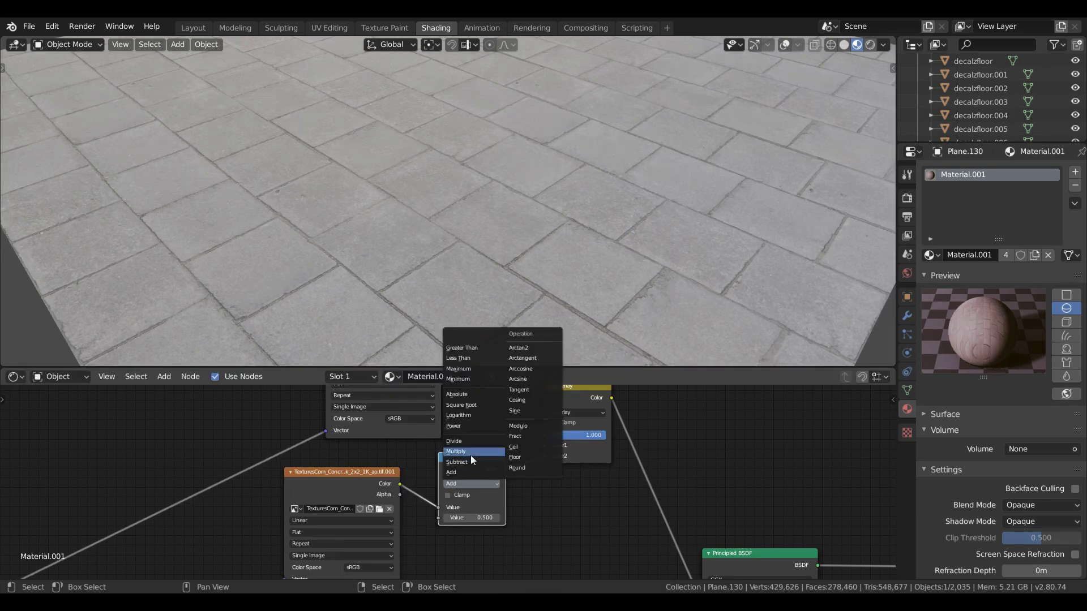
left_click(476, 427)
Try a value of 12.9 on the Power node, then settle on 6.7 while checking the floor
scroll(537, 520, "up", 2)
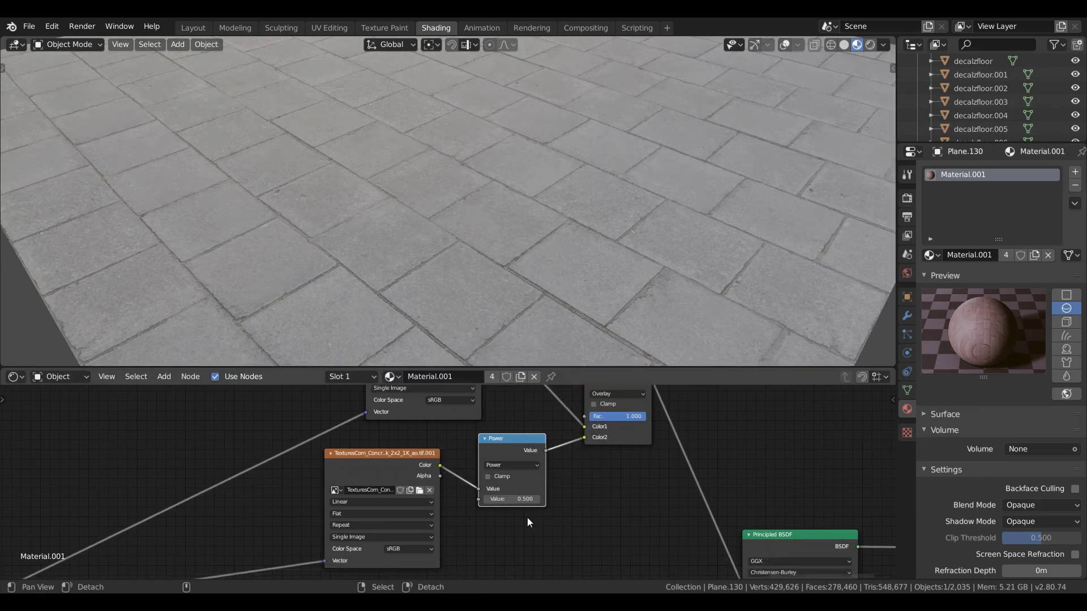
left_click_drag(521, 502, 551, 502)
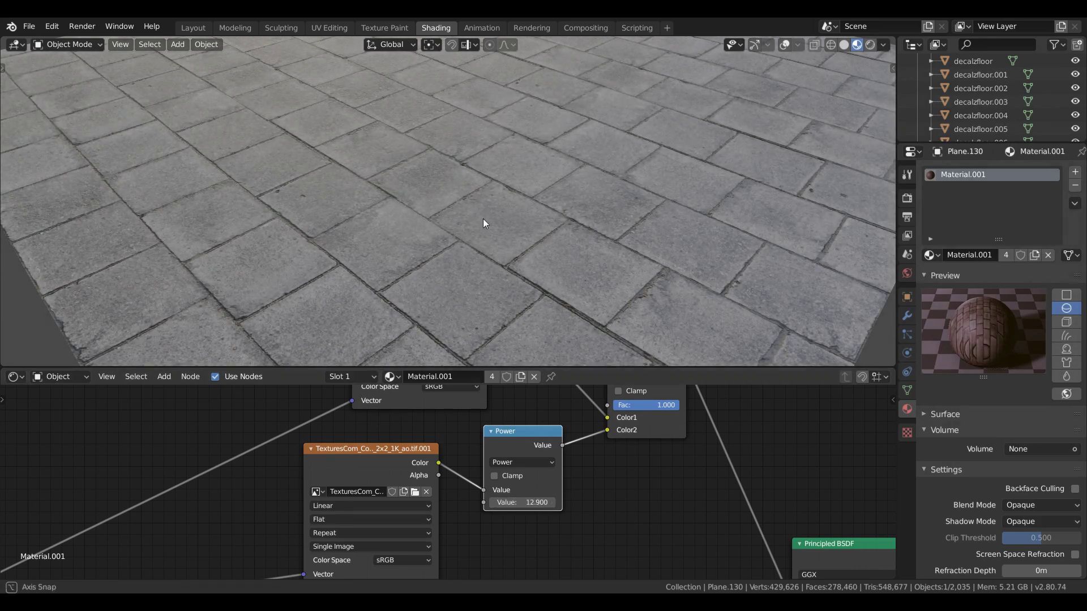
middle_click_drag(480, 209, 504, 247)
left_click_drag(522, 503, 486, 503)
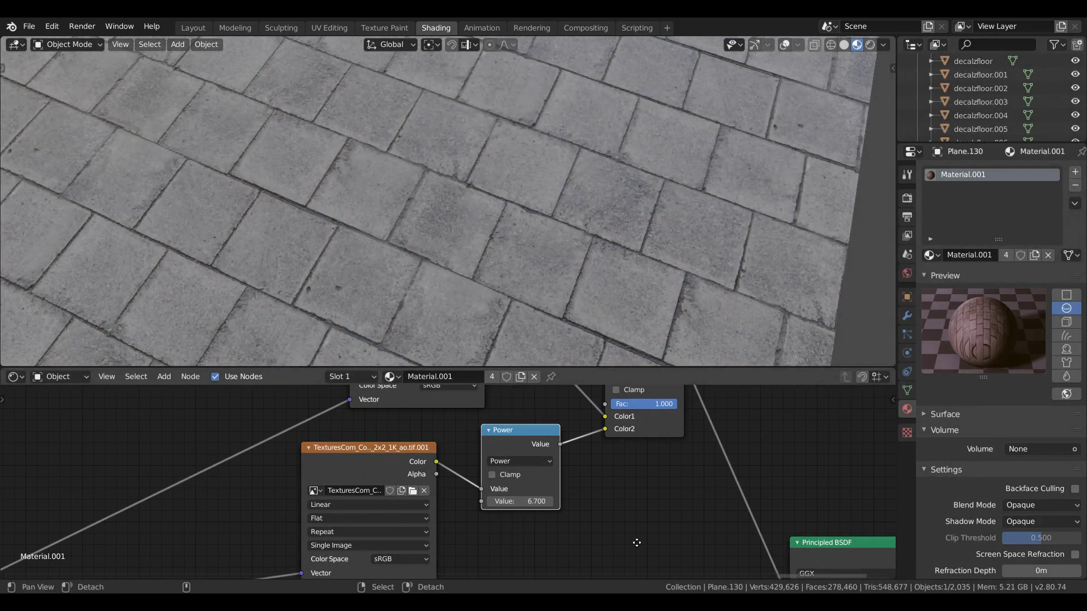
middle_click_drag(502, 280, 481, 235)
Spread the albedo texture, ao texture and Overlay nodes apart to make room around the Power node
scroll(602, 467, "down", 2)
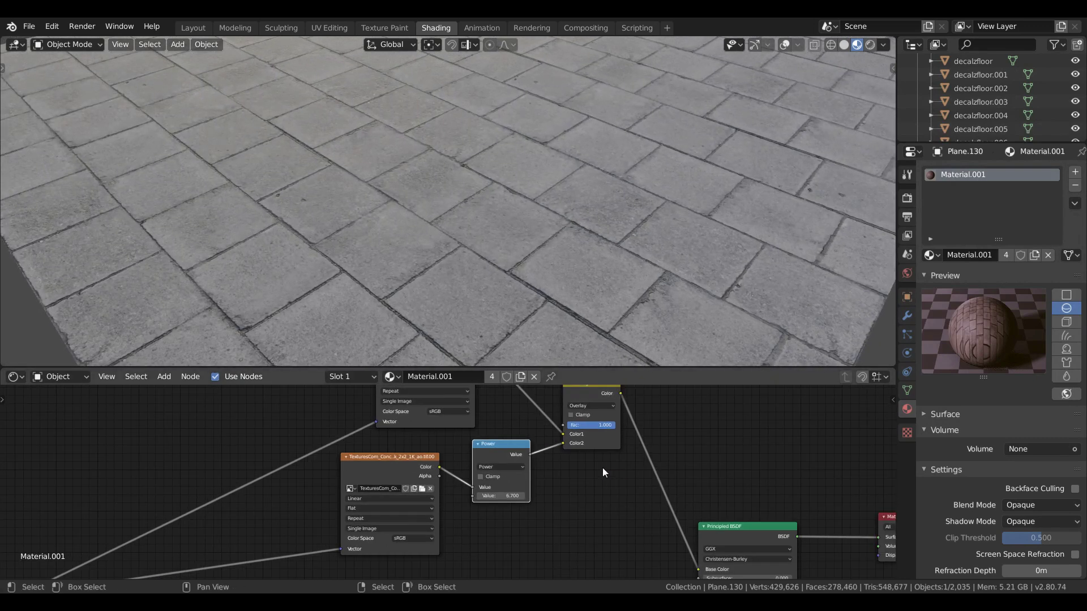
middle_click_drag(601, 485, 589, 521)
scroll(496, 491, "down", 2)
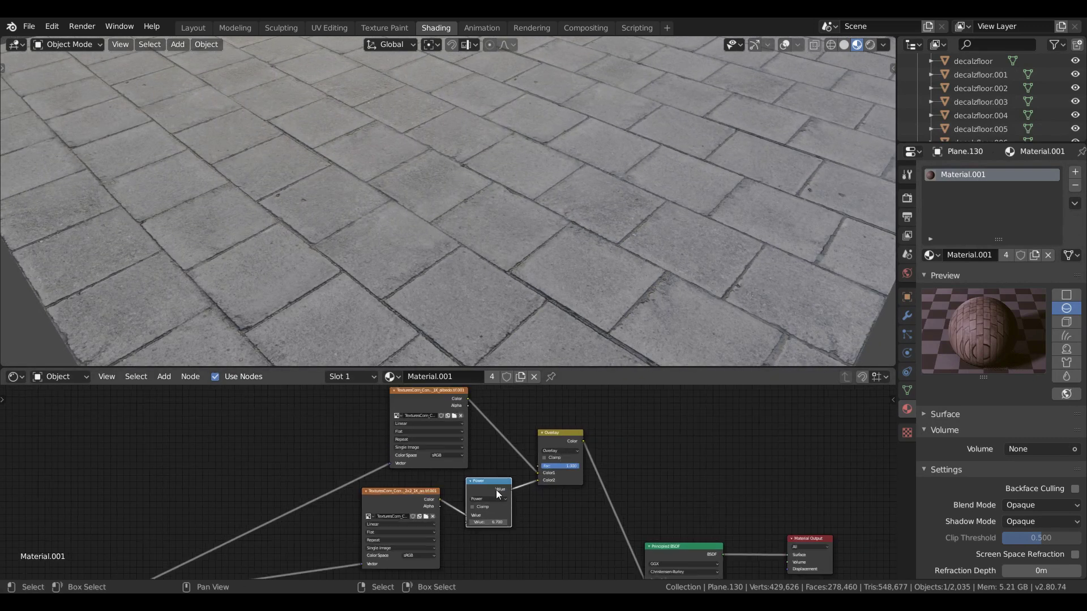
left_click_drag(433, 418, 364, 396)
left_click_drag(477, 491, 364, 486)
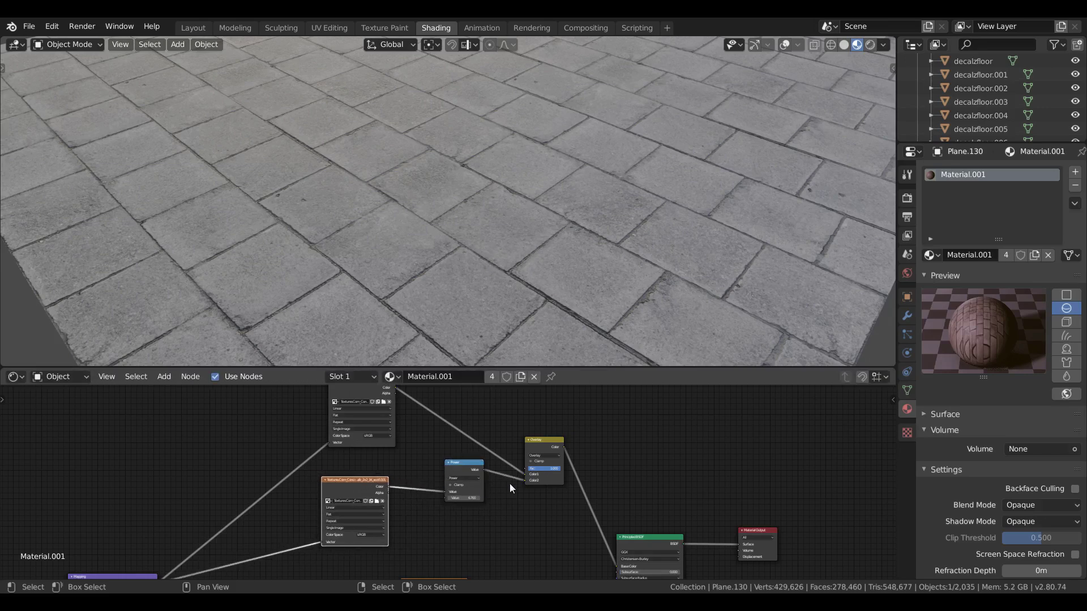
left_click_drag(539, 447, 557, 426)
middle_click_drag(460, 478, 481, 465)
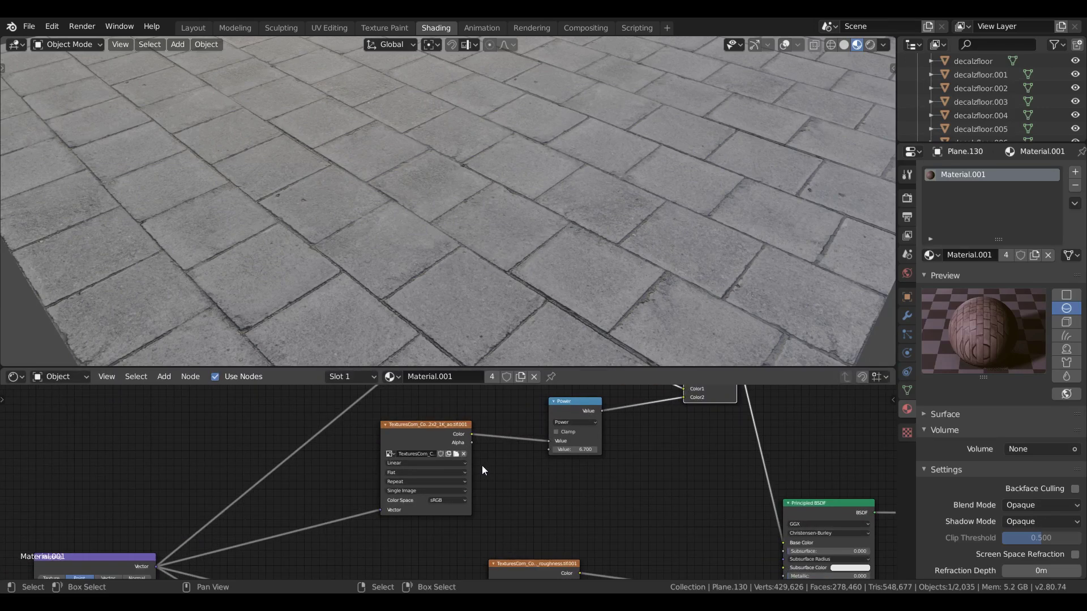
Add a Frame node in the empty space below the Power node
scroll(481, 469, "up", 2)
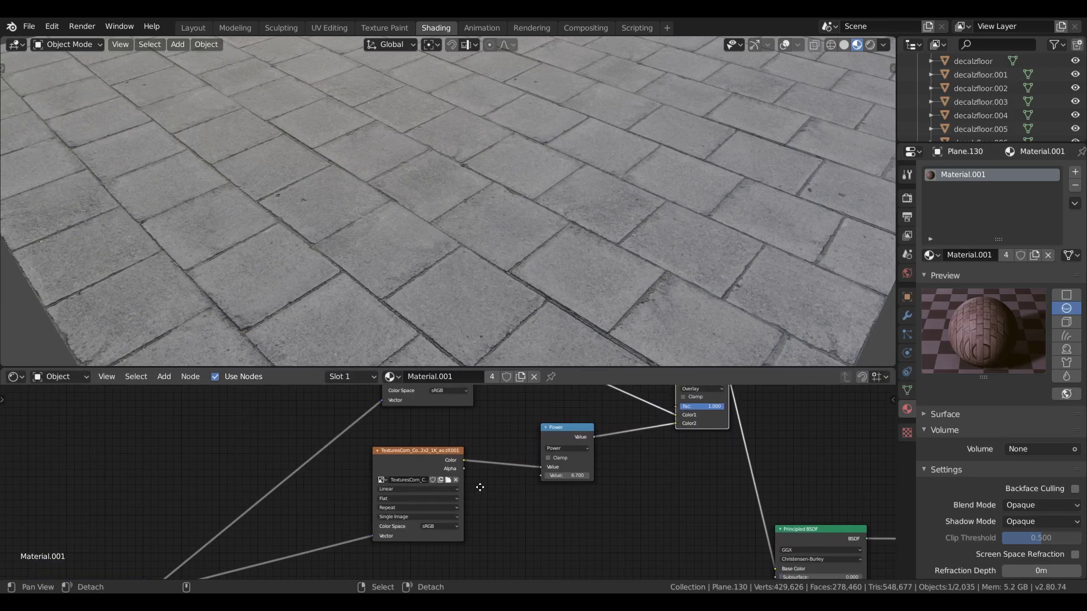
key("shift+a")
left_click(484, 439)
type("fram")
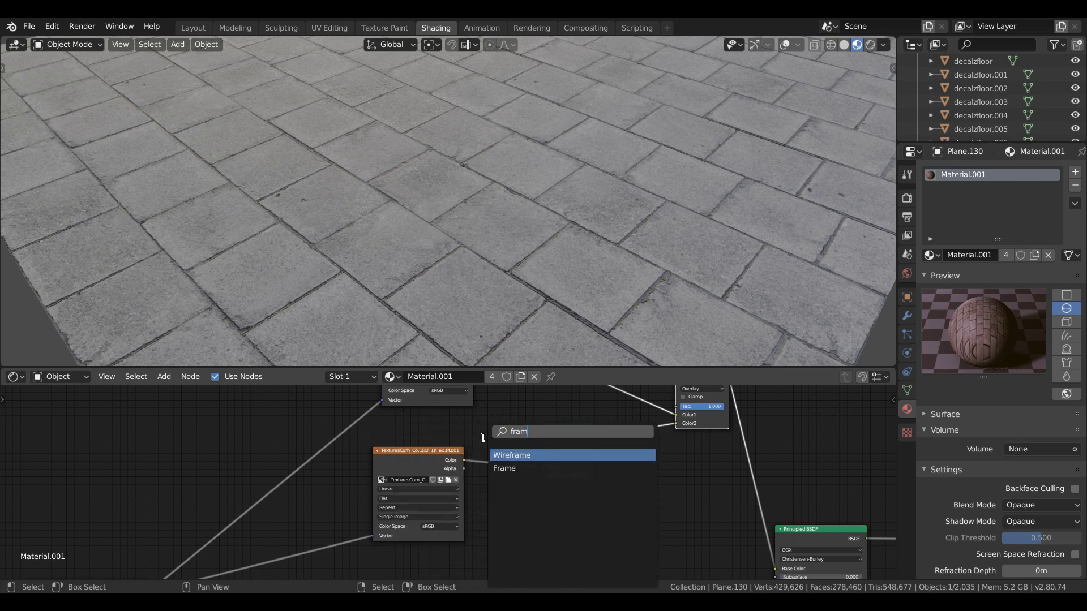
left_click(509, 468)
left_click(627, 487)
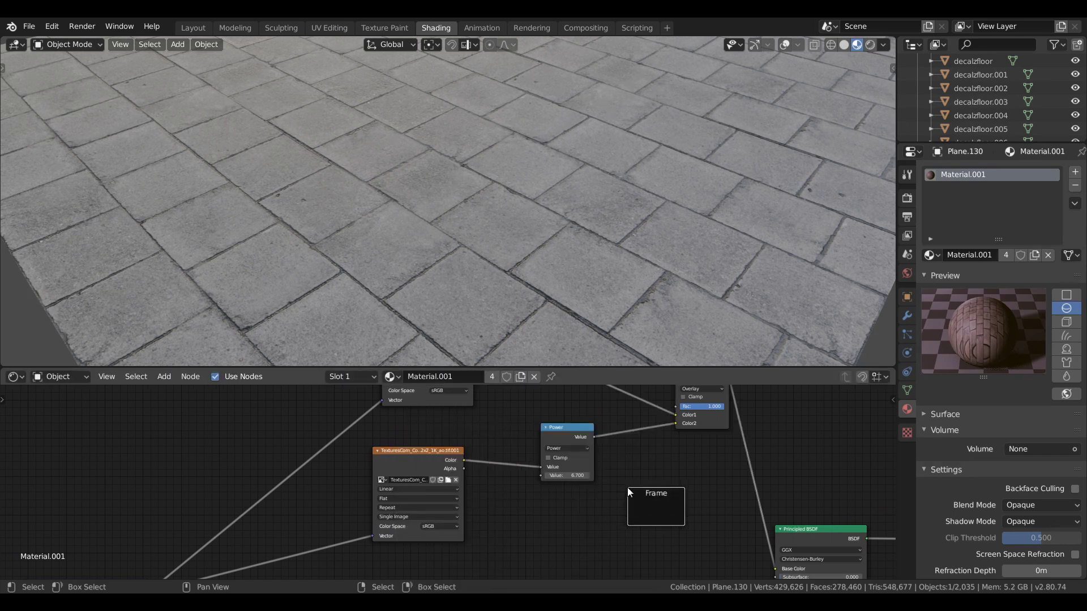
Move the Power node into the new frame so that it is parented to it
key("a")
key("alt+a")
key("b")
left_click_drag(541, 425, 552, 474)
key("g")
left_click(655, 510)
Label the frame around the Power node AMBIENT OCC STRENGTH and set its label size to 39
left_click(554, 457)
key("n")
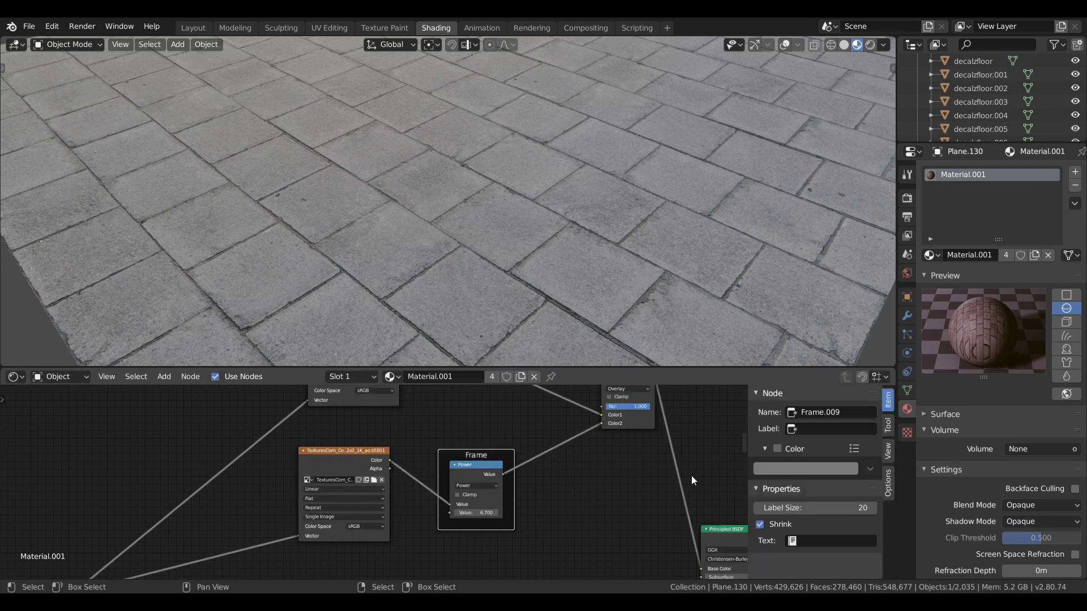
left_click(809, 430)
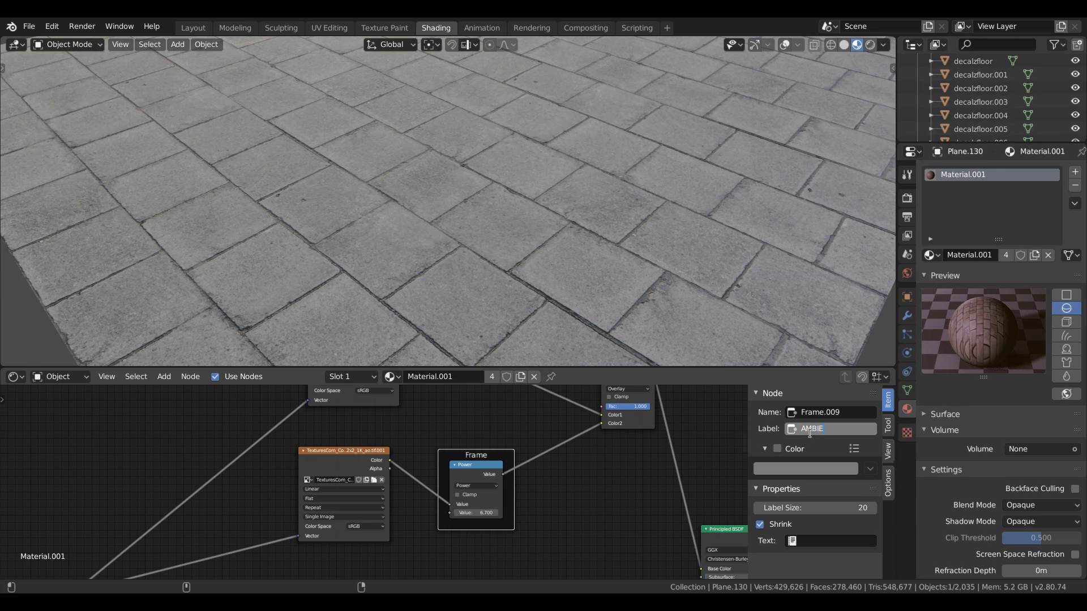
type("AMBIENT OCC STRENT")
type("TH")
key("Return")
scroll(552, 487, "up", 1)
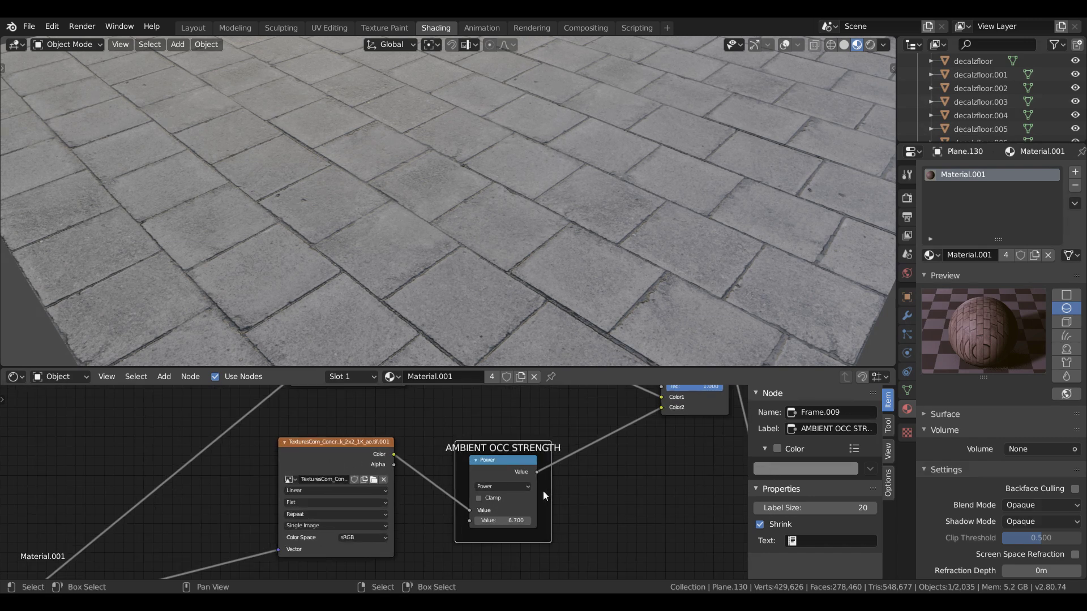
left_click_drag(815, 508, 849, 507)
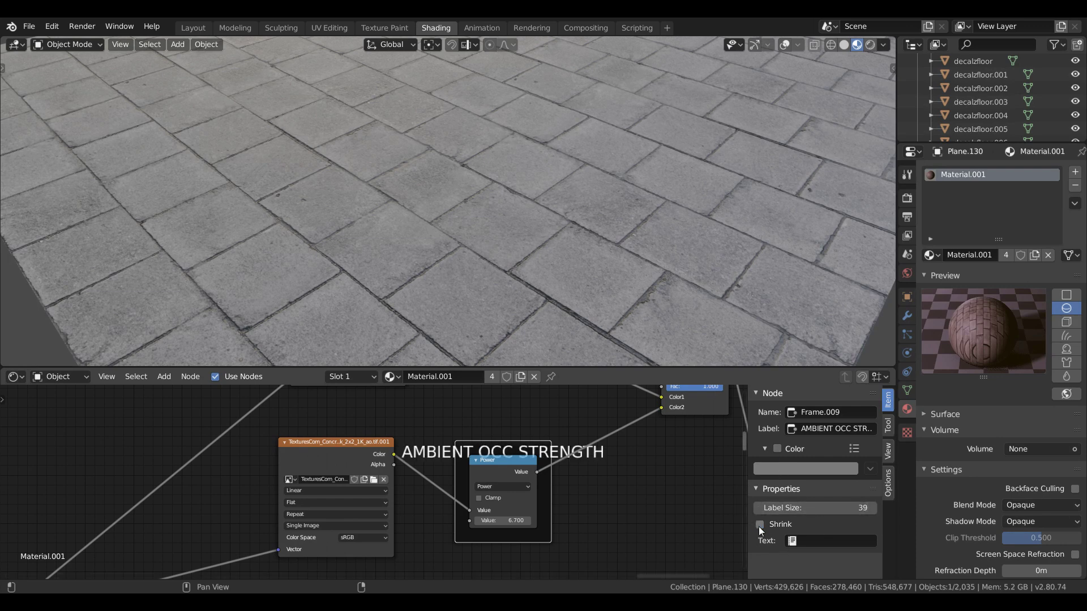
Widen the AMBIENT OCC STRENGTH frame around the Power node and move the ao texture node clear of it
left_click_drag(530, 468, 578, 468)
scroll(615, 468, "down", 2)
left_click_drag(381, 434, 347, 446)
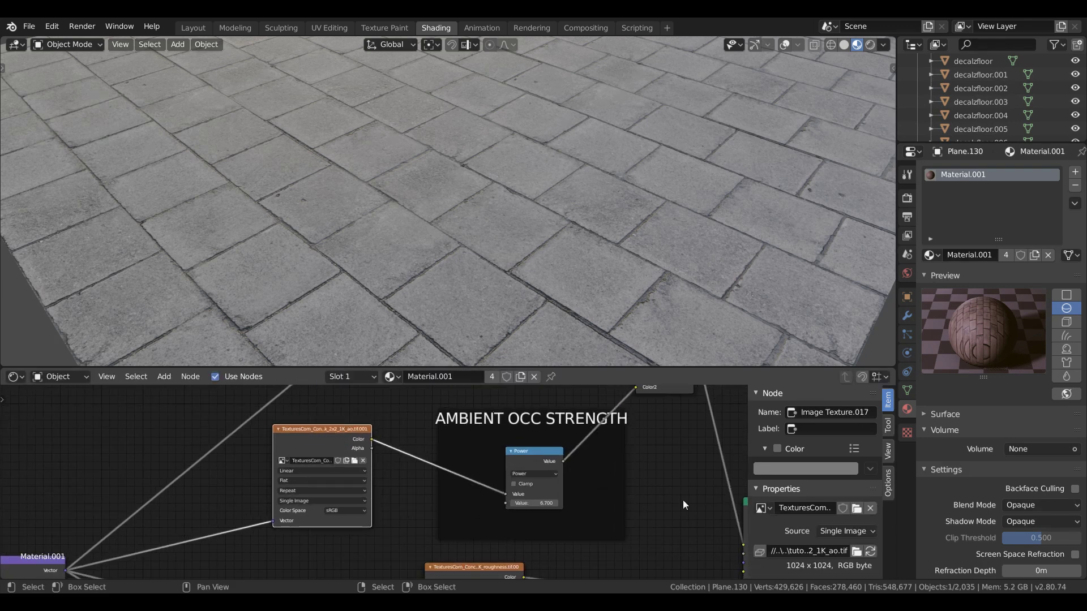
Shorten the label of the frame around the Power node to AMB STRENGTH and shift the frame slightly
left_click(516, 438)
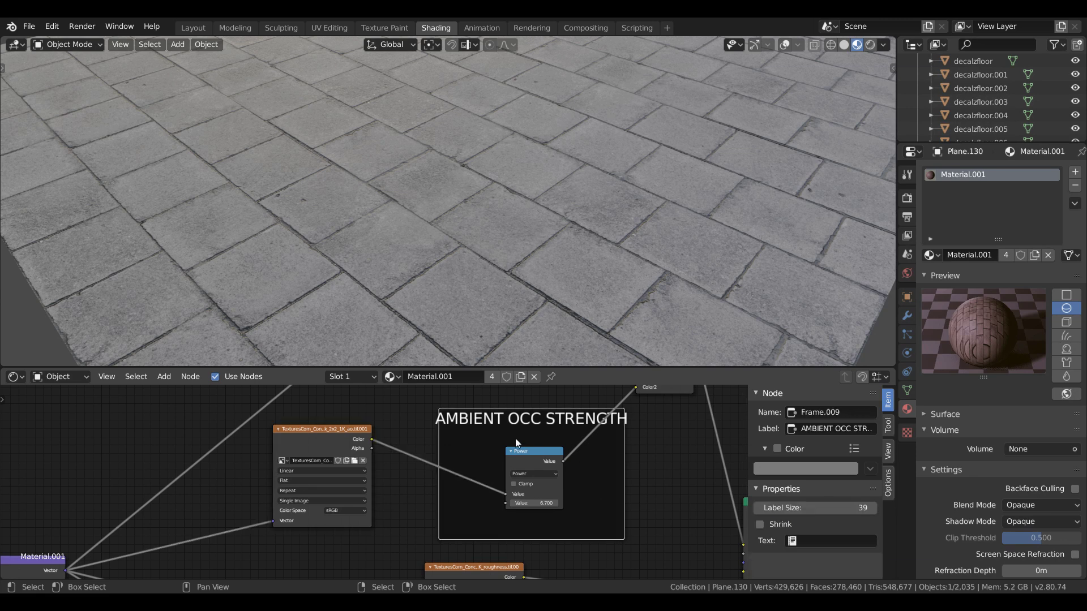
left_click(829, 428)
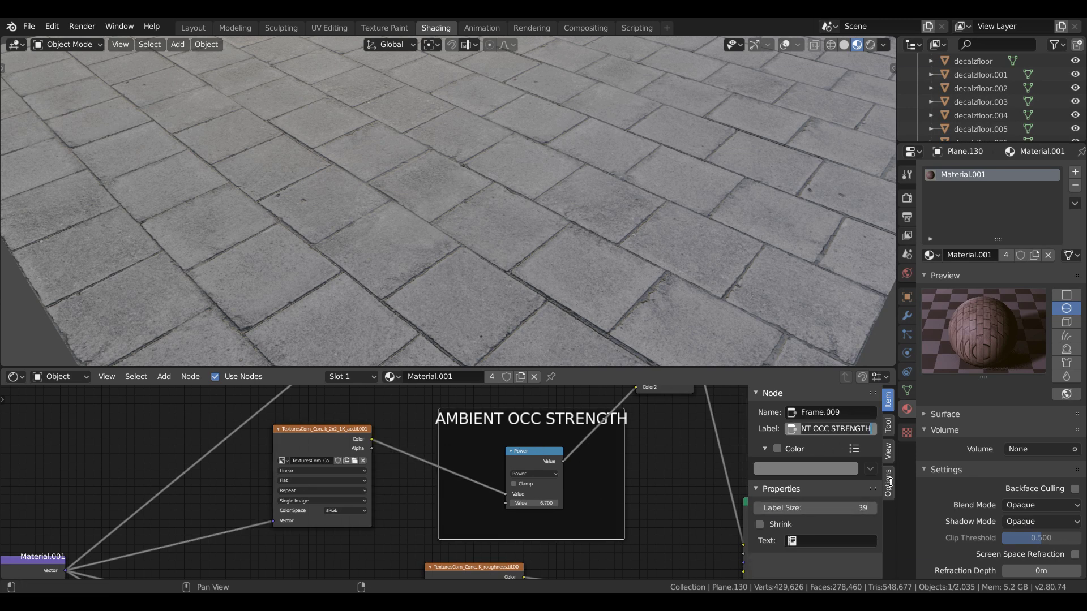
key("Left")
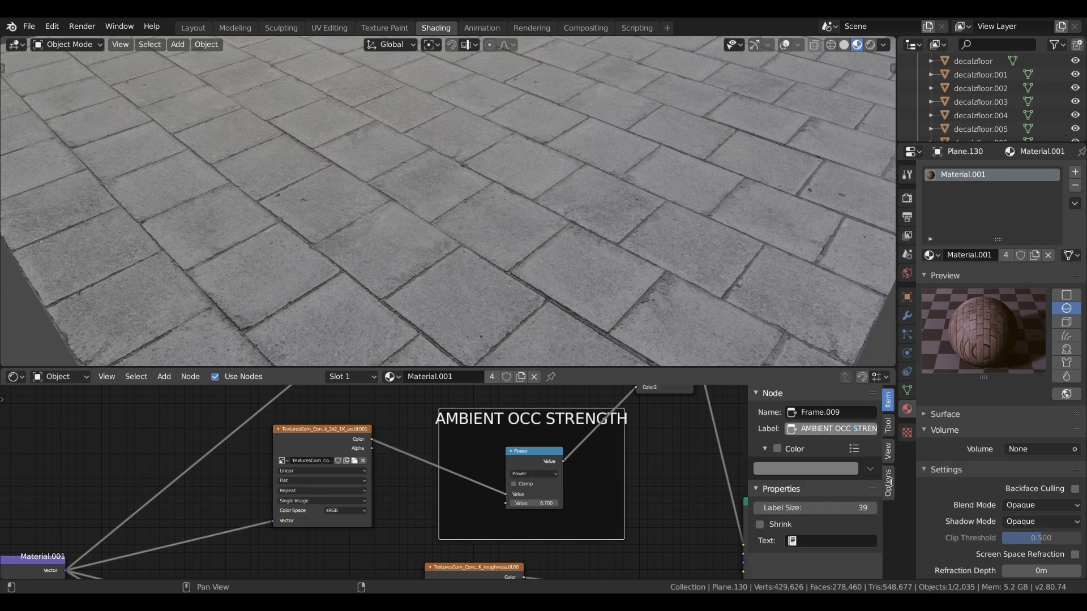
key("BackSpace")
key("BackSpace")
key("BackSpace")
key("BackSpace")
key("BackSpace")
key("BackSpace")
key("BackSpace")
key("Return")
scroll(589, 433, "down", 5)
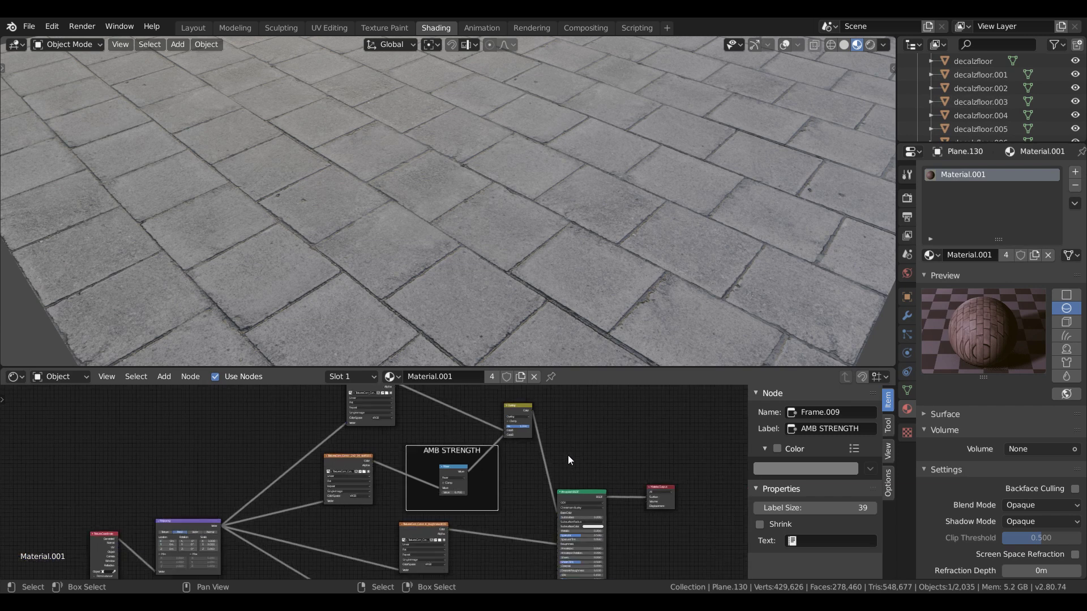
left_click_drag(447, 496, 433, 488)
Insert a ColorRamp between the roughness texture and the Principled BSDF, moving its black stop to 0.500 and its white stop inward
scroll(432, 487, "up", 1)
middle_click_drag(459, 492, 497, 370)
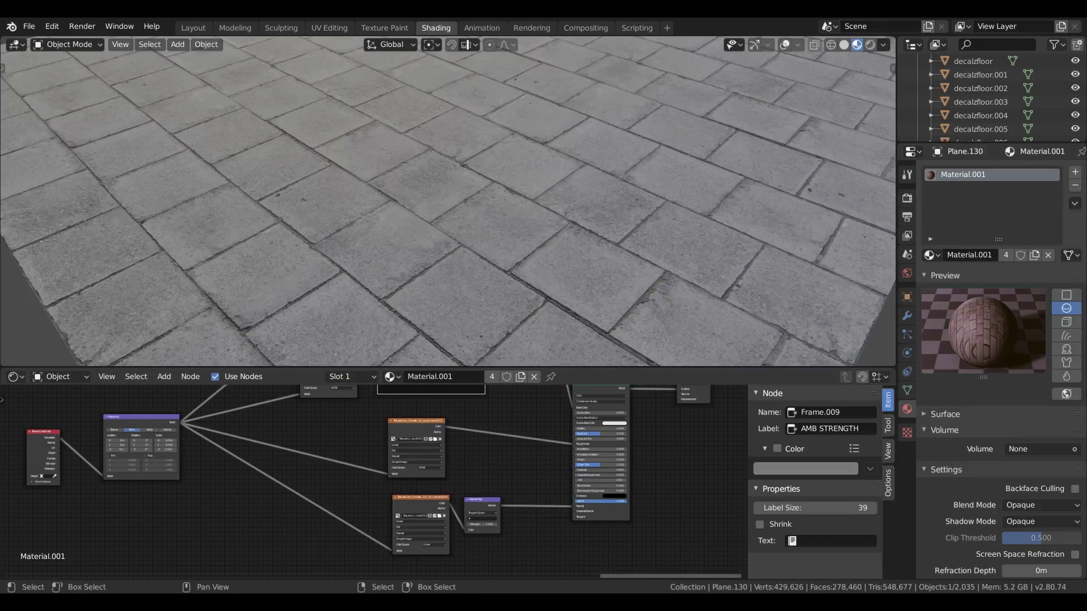
scroll(487, 470, "up", 2)
key("shift+a")
type("co")
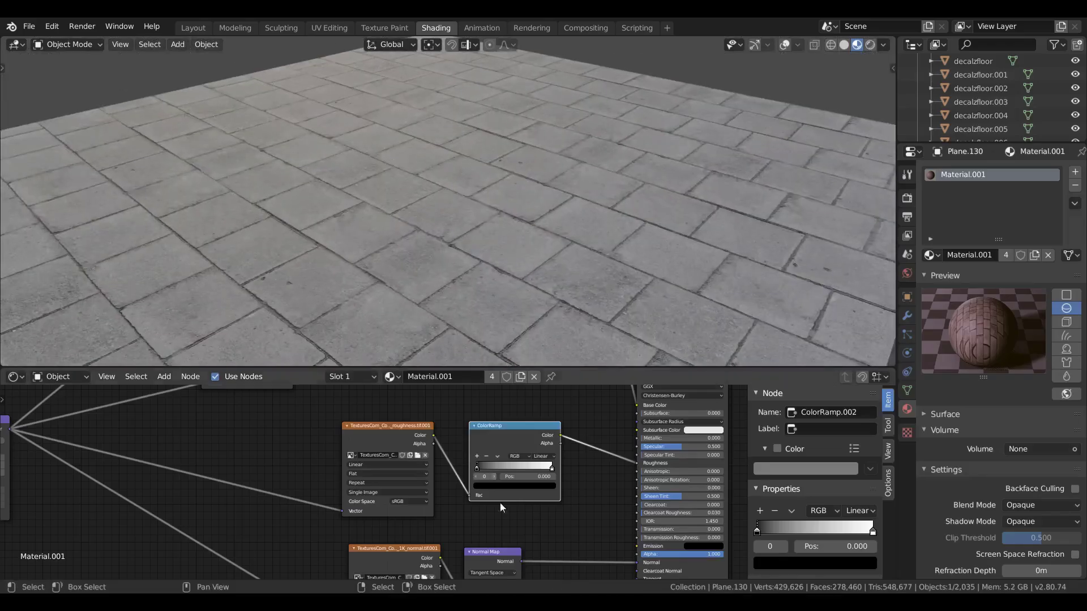
left_click_drag(504, 467, 518, 466)
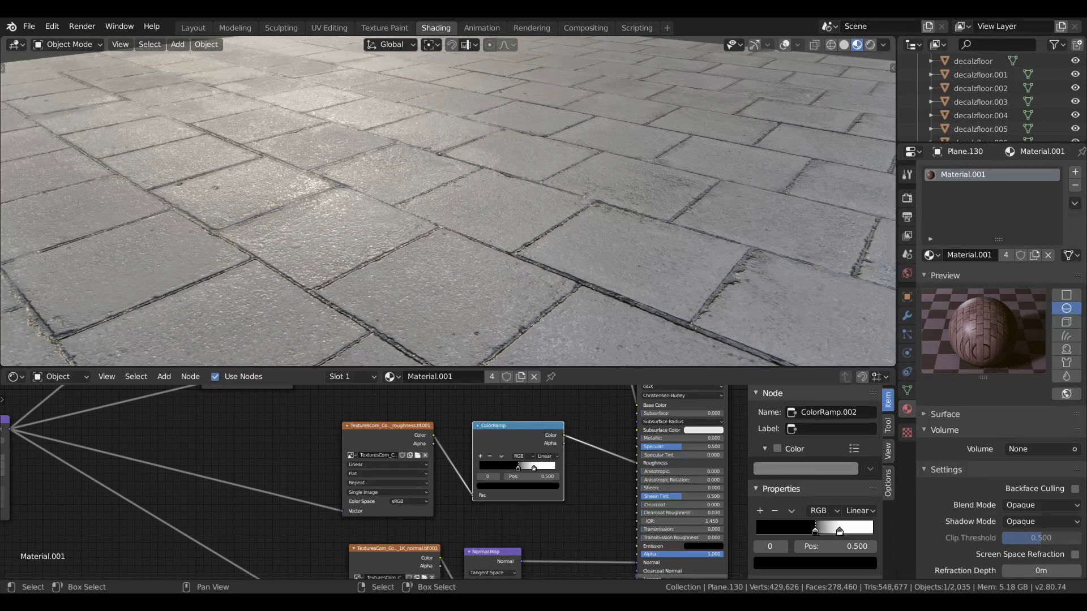
Maximize the node editor and move the normal texture and Normal Map nodes down to make room below the roughness nodes
key("ctrl+space")
scroll(531, 345, "down", 1)
middle_click_drag(599, 360, 613, 403)
scroll(557, 362, "up", 1)
key("a")
key("a")
left_click_drag(410, 282, 630, 354)
key("g")
left_click(481, 403)
key("a")
key("b")
left_click_drag(435, 415, 639, 533)
key("g")
left_click(522, 108)
Insert a Math node between the ColorRamp and the Principled BSDF's Roughness input
scroll(600, 313, "up", 3)
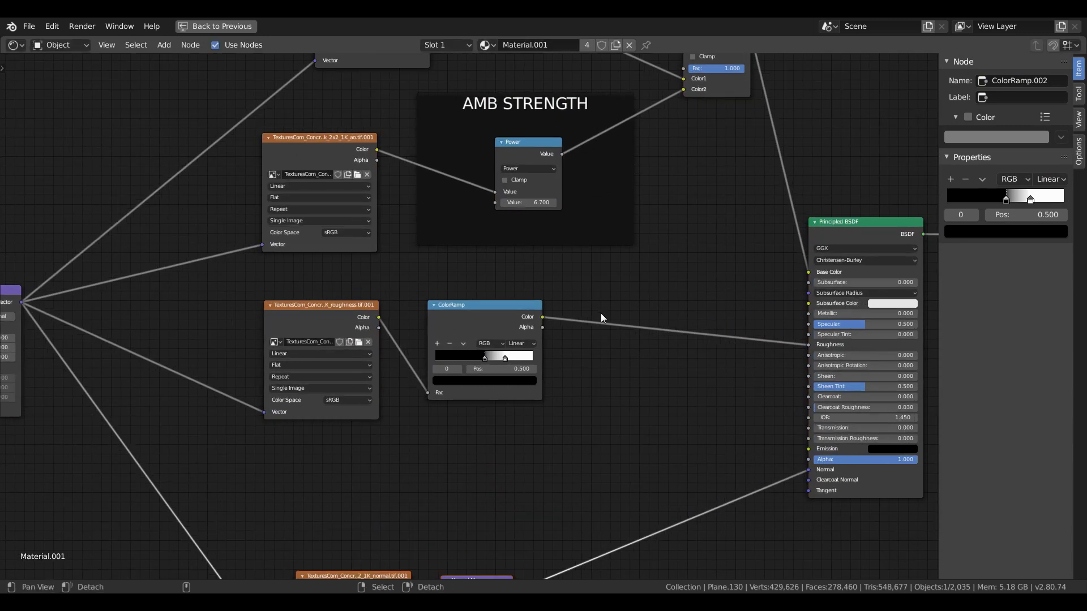
key("shift+a")
left_click(586, 316)
type("mat")
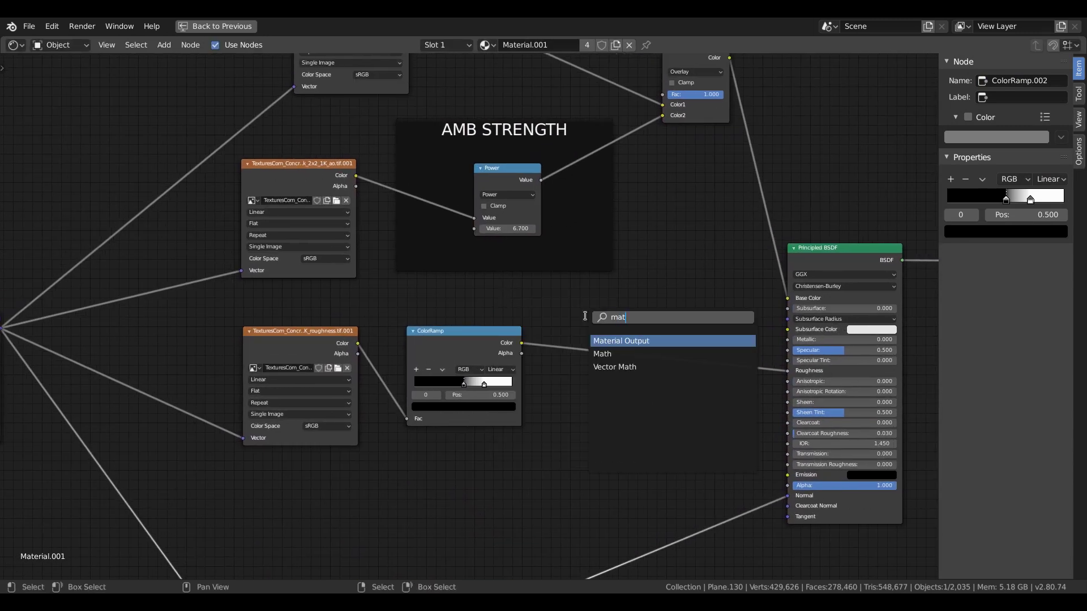
left_click(602, 354)
left_click(668, 352)
Add an Invert node above the new Math node and connect the ao texture's Color output to its Color input
key("shift+a")
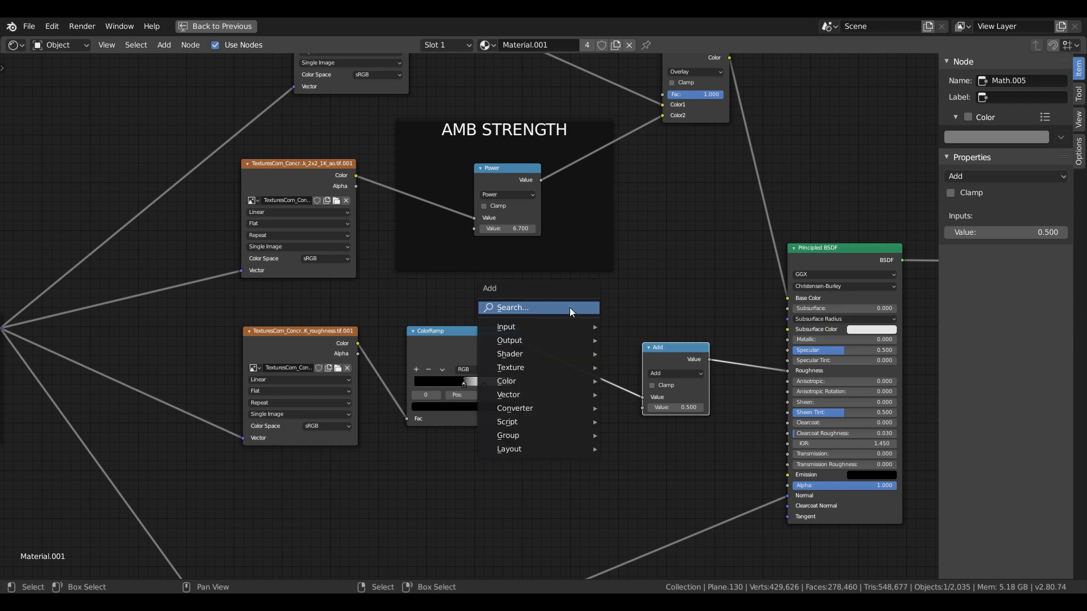
left_click(569, 307)
type("in")
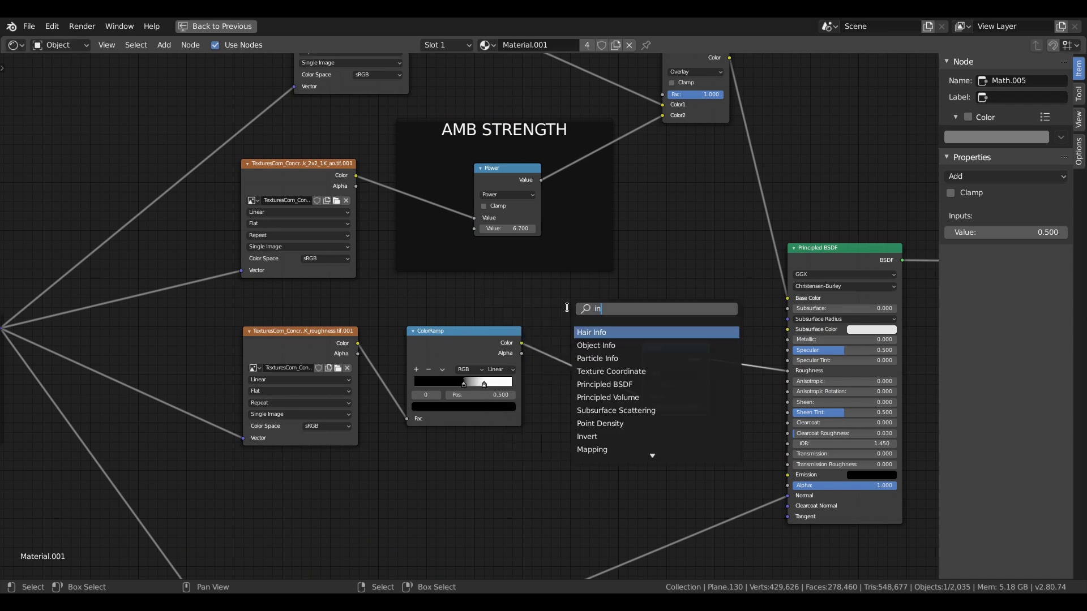
type("v")
left_click(611, 333)
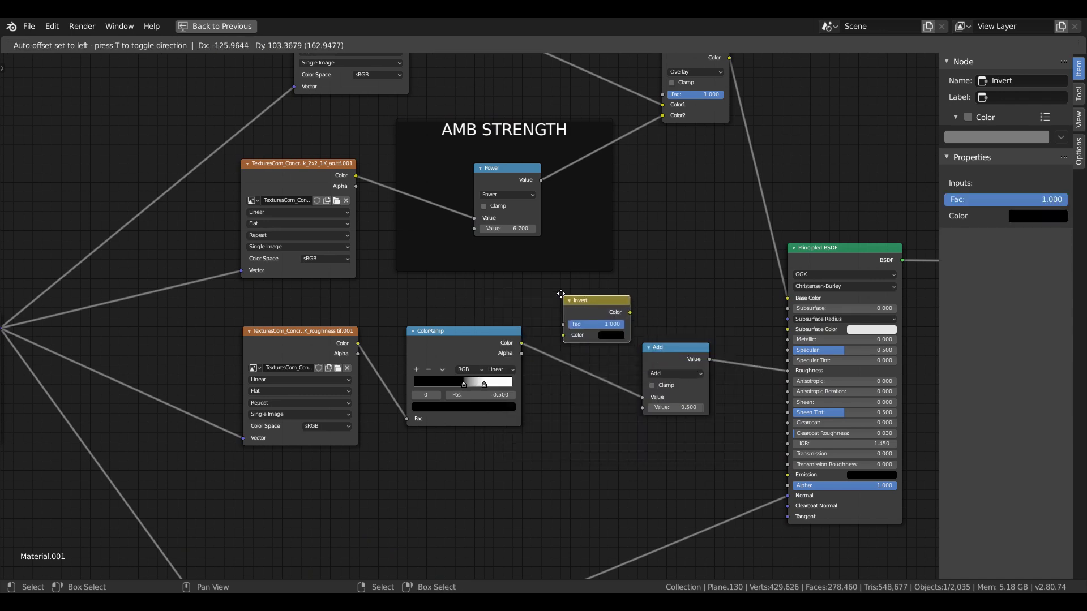
left_click(560, 293)
left_click_drag(356, 176, 561, 333)
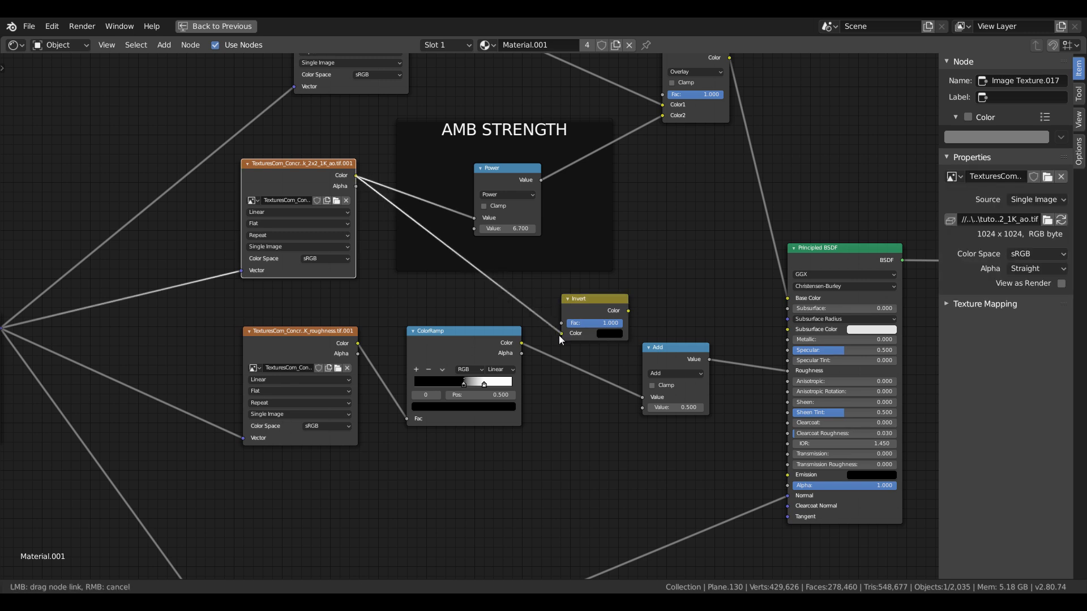
Connect the Invert node to the Math node's first value, the ColorRamp to its second, and set the operation to Power
left_click_drag(667, 351, 678, 341)
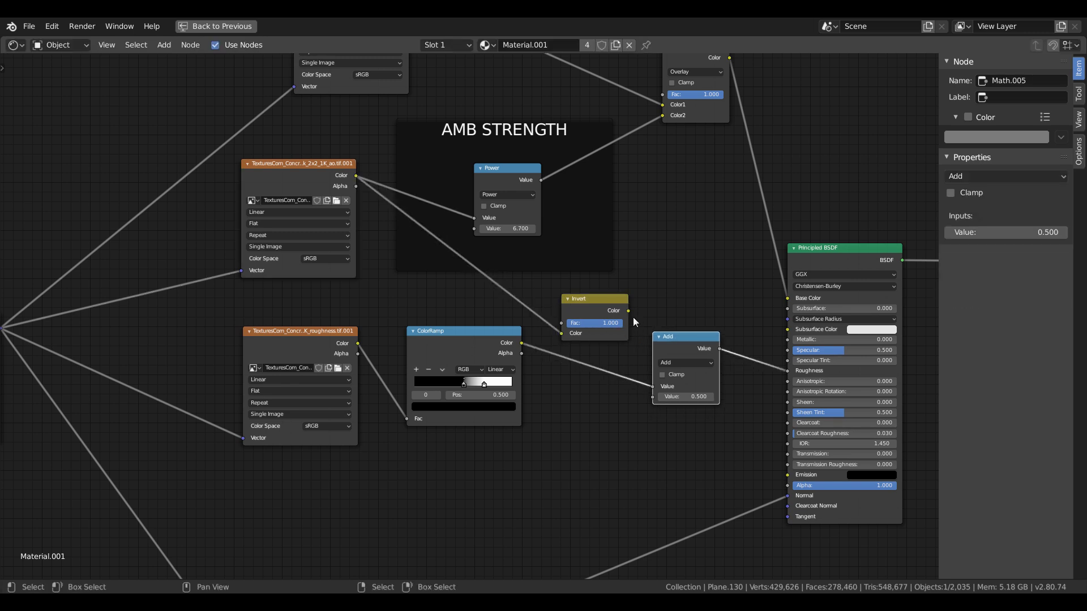
left_click_drag(628, 311, 656, 389)
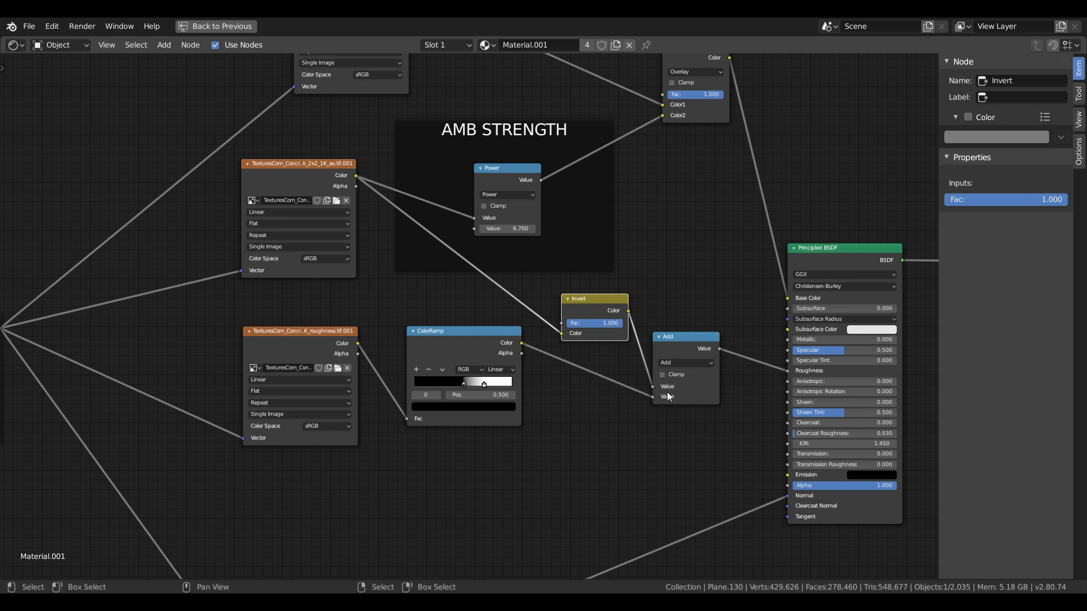
left_click(681, 365)
left_click(681, 412)
key("ctrl+space")
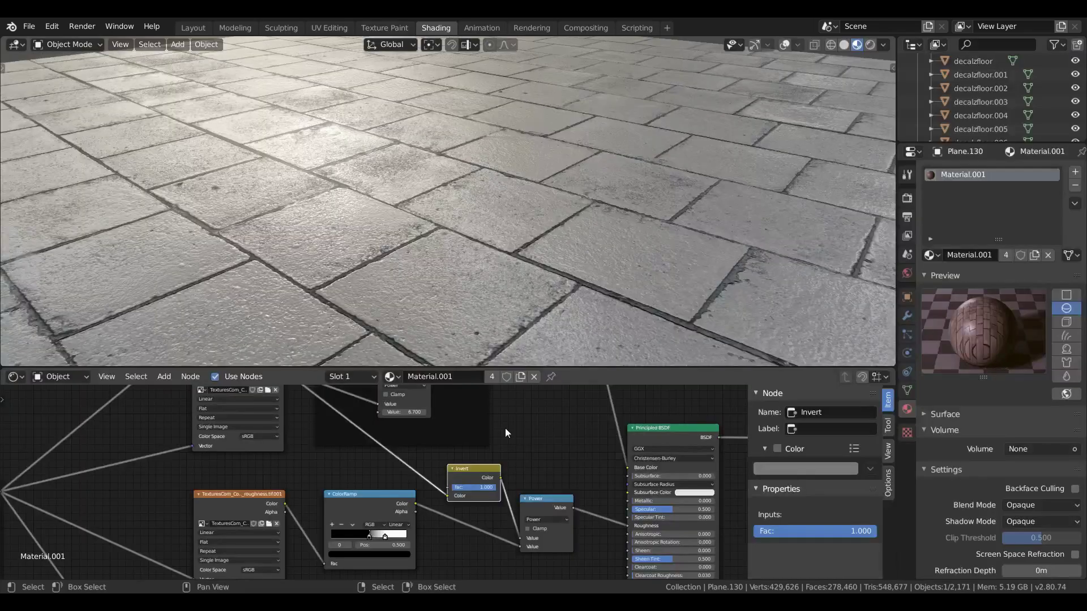
left_click_drag(478, 517, 391, 480, "alt")
scroll(491, 492, "up", 4)
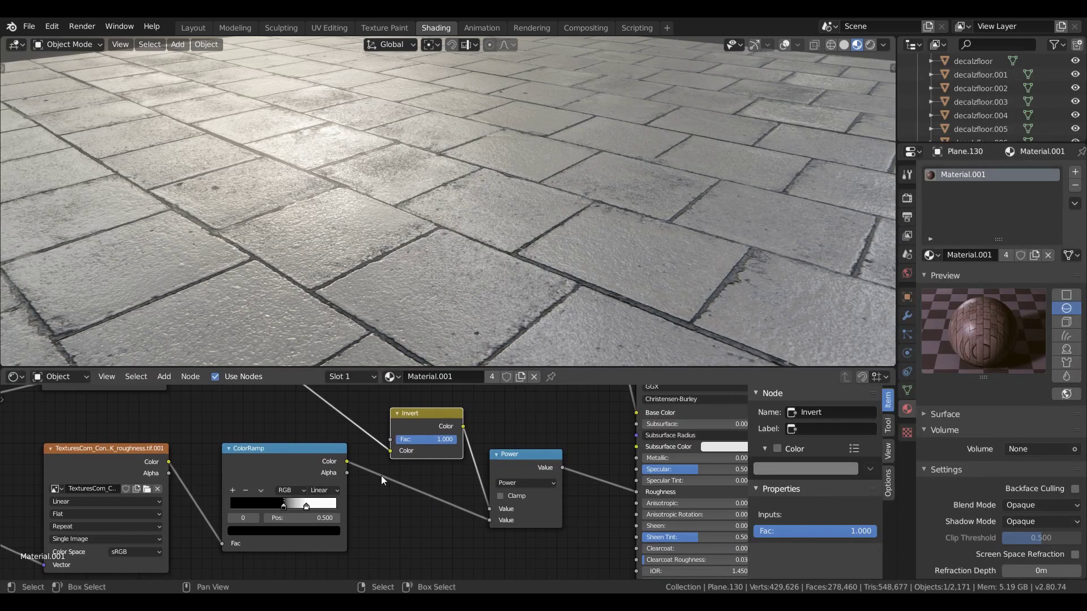
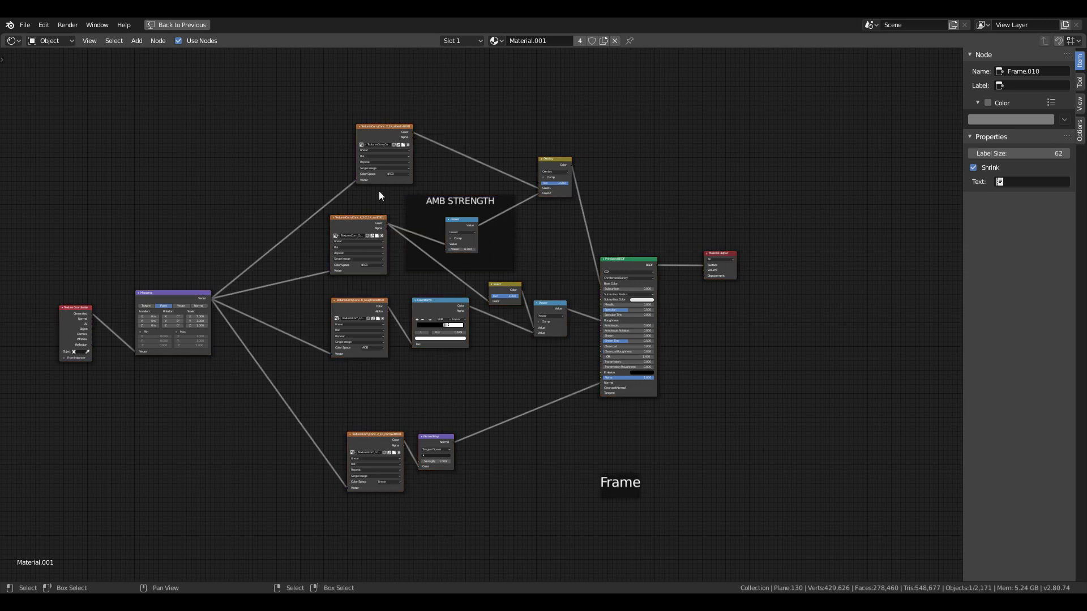
Move the texture, adjustment and Principled BSDF nodes into the new frame so that they are parented to it
key("b")
left_click_drag(567, 252, 636, 400)
key("g")
left_click(619, 488)
left_click_drag(531, 437, 538, 356)
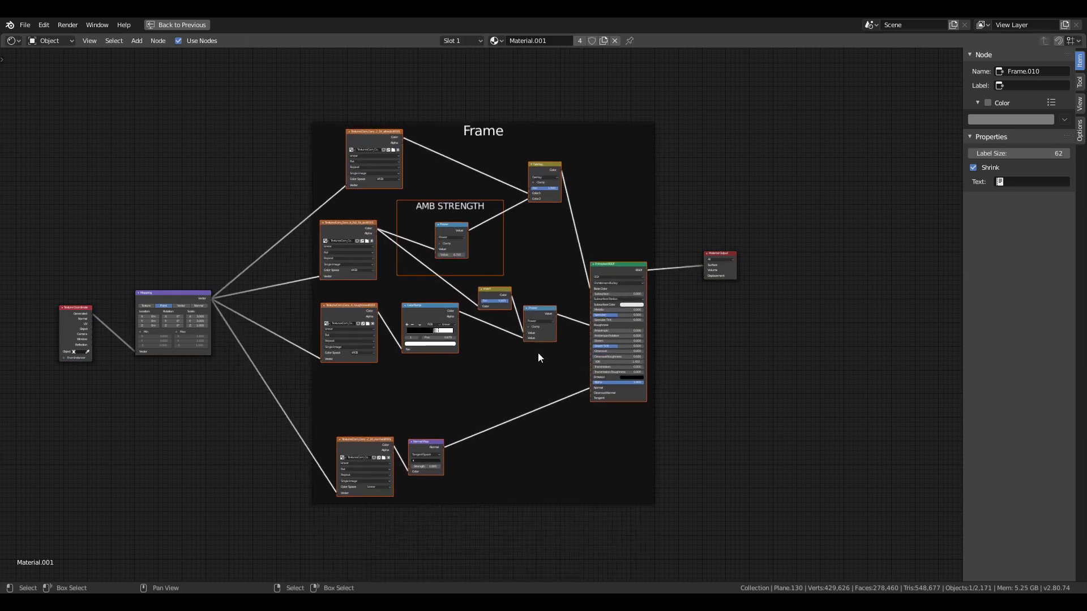
Label the large frame around the texture and Principled BSDF nodes CONCRETE
left_click(1038, 79)
type("CONCRE")
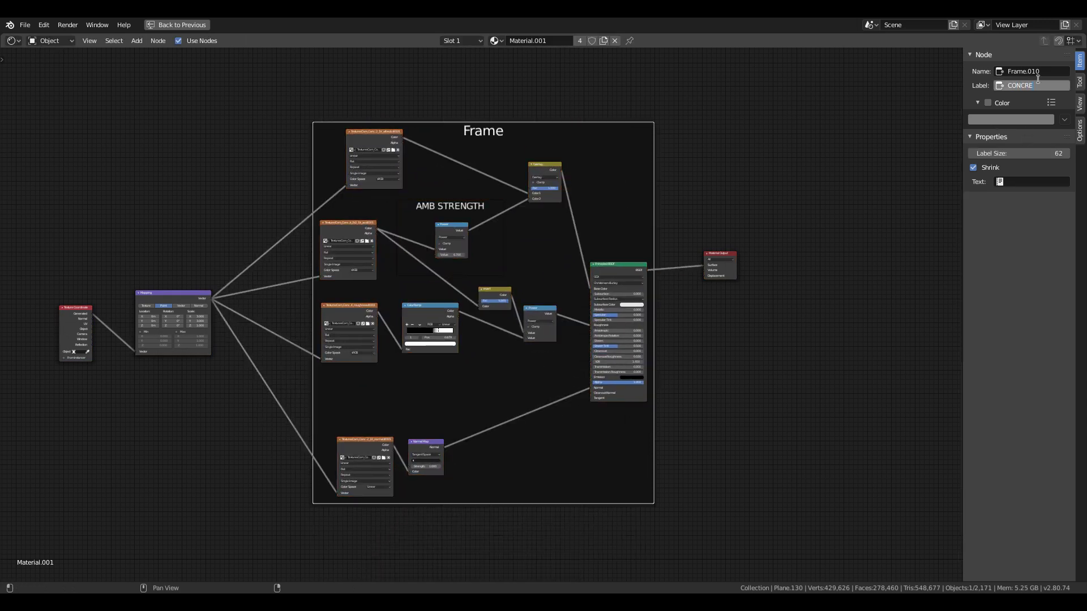
type("TE")
key("Return")
Add another Frame node and place the Texture Coordinate and Mapping nodes inside it
middle_click_drag(320, 338, 461, 334)
key("alt+a")
key("shift+a")
type("sFRA")
left_click(342, 432)
left_click(339, 430)
left_click_drag(190, 277, 351, 366)
key("g")
left_click(316, 421)
left_click(314, 406)
left_click_drag(229, 355, 179, 342)
left_click(321, 340)
left_click(260, 345)
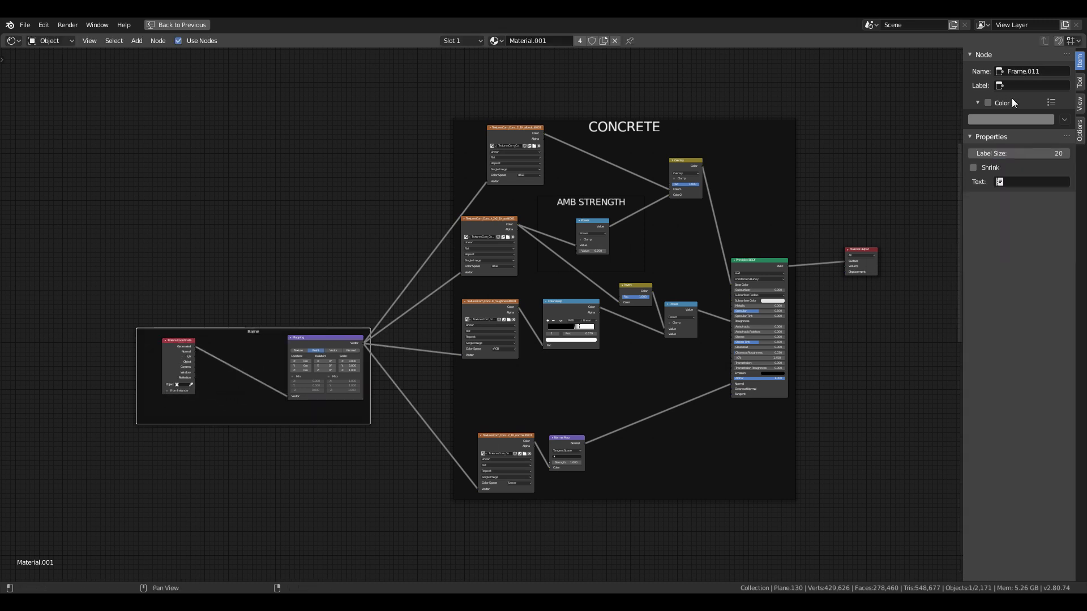
Label the frame around the Texture Coordinate and Mapping nodes SCALING and set its label size to 62
left_click(998, 101)
left_click(1053, 86)
type("SCALING")
key("Return")
left_click_drag(1021, 133, 1064, 133)
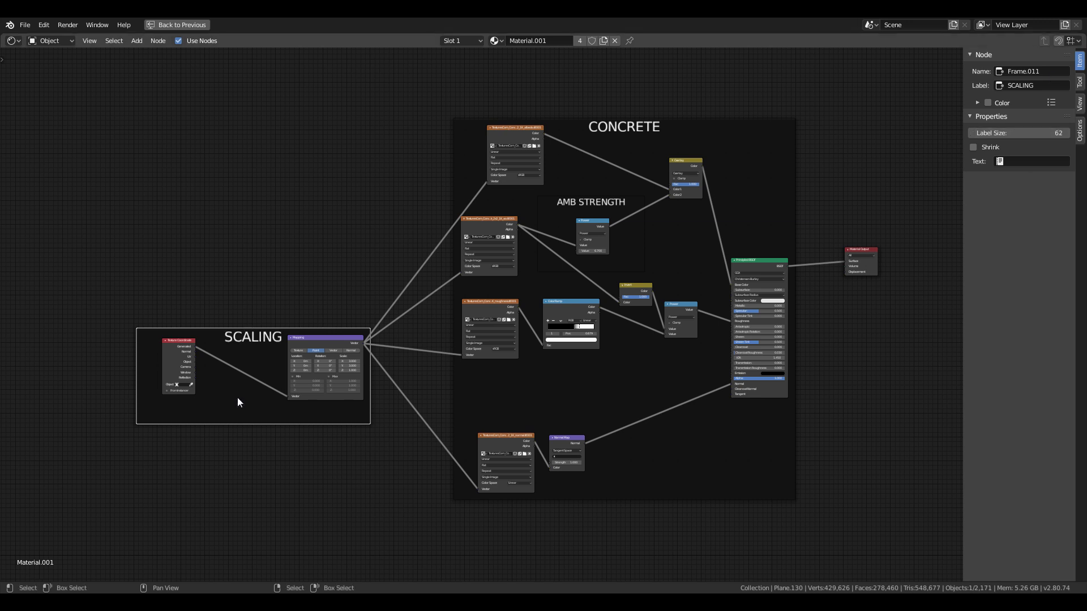
Move the SCALING frame up and shift the Material Output node farther away from the CONCRETE frame
left_click_drag(239, 397, 216, 322)
scroll(686, 362, "down", 1)
middle_click_drag(686, 362, 333, 323)
left_click_drag(503, 237, 617, 237)
middle_click_drag(551, 258, 759, 271)
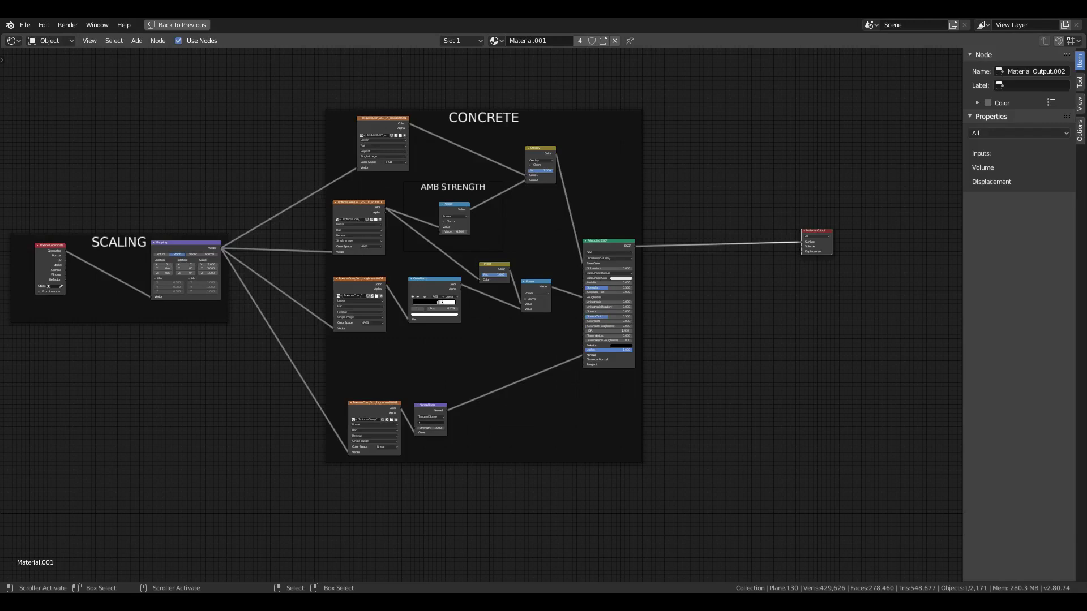
Insert a Mix Shader between the Principled BSDF and the Material Output
middle_click_drag(669, 323, 432, 376)
scroll(432, 368, "up", 4)
key("shift+a")
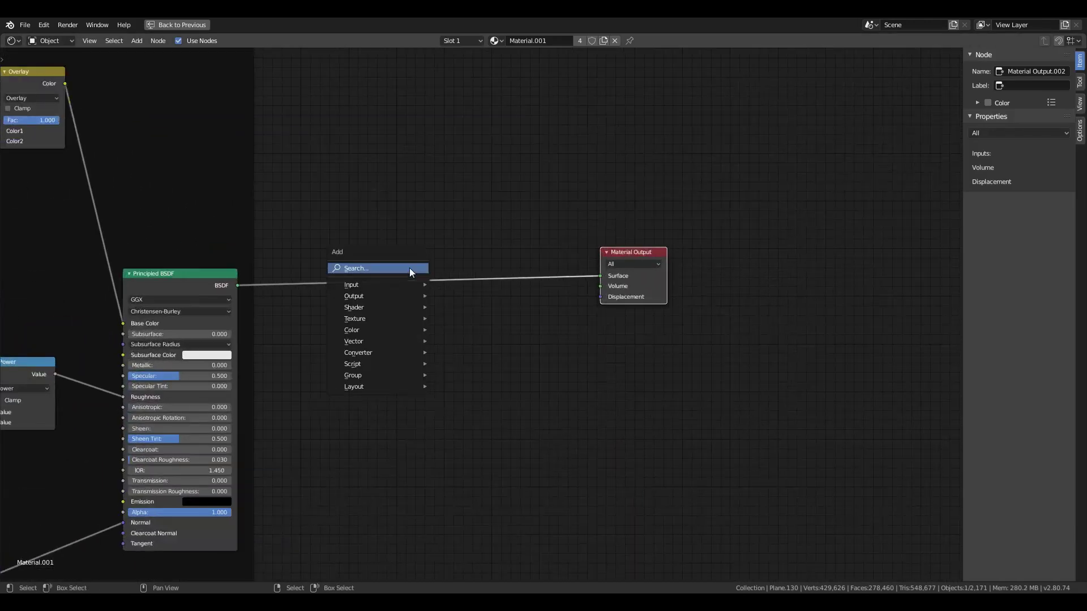
left_click(409, 267)
type("Mi")
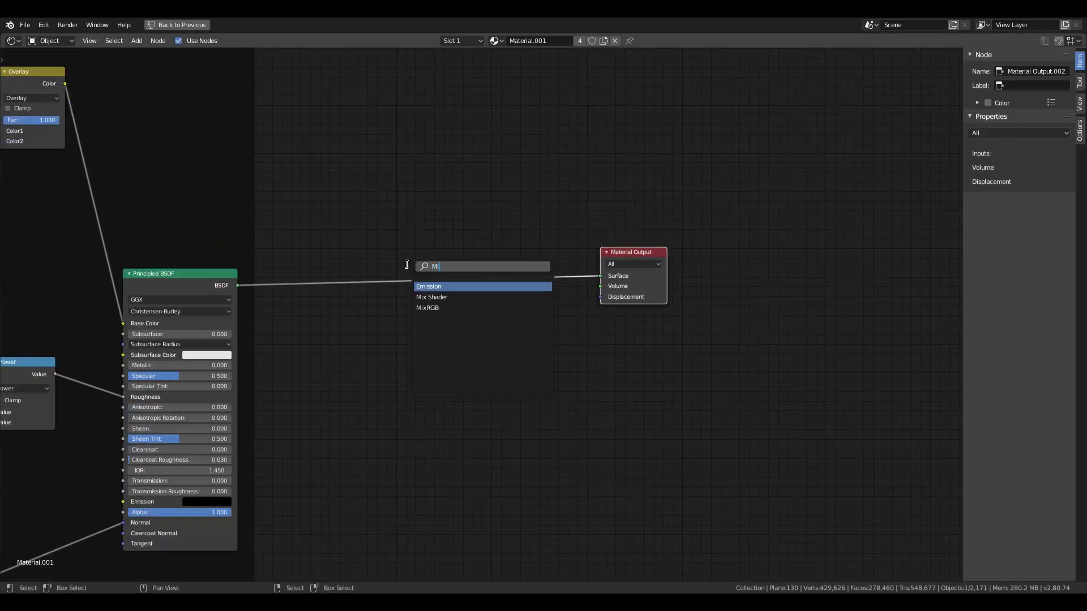
key("Down")
key("Return")
left_click(407, 264)
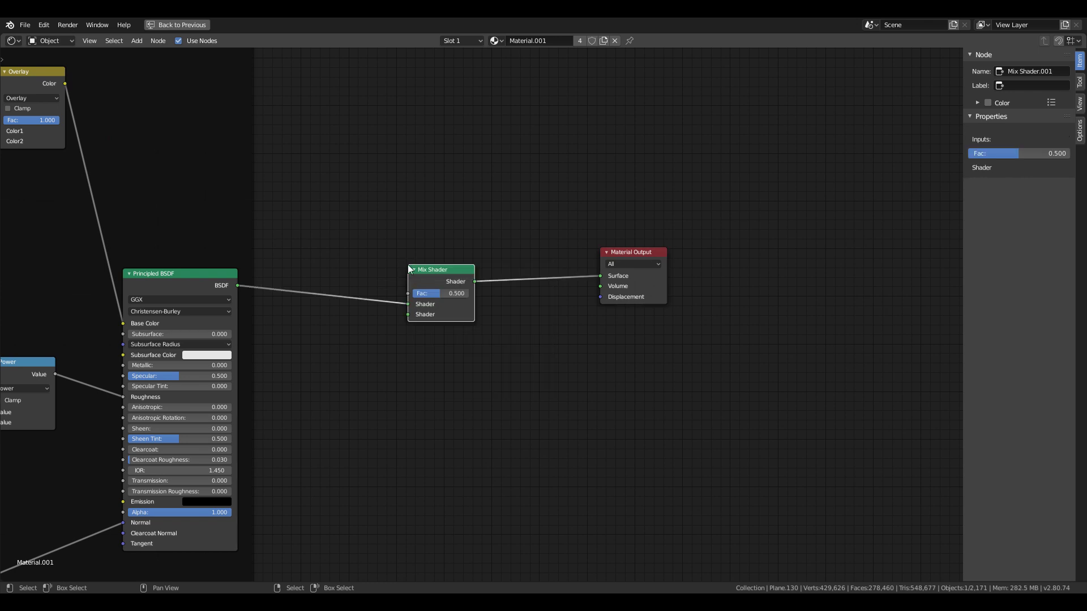
Duplicate the SCALING and CONCRETE frames with all their nodes and place the copy below the originals
scroll(391, 306, "down", 4)
middle_click_drag(281, 366, 655, 287)
scroll(655, 288, "down", 4)
left_click_drag(158, 140, 674, 516)
key("shift+d")
left_click(646, 55)
middle_click_drag(783, 334, 745, 165)
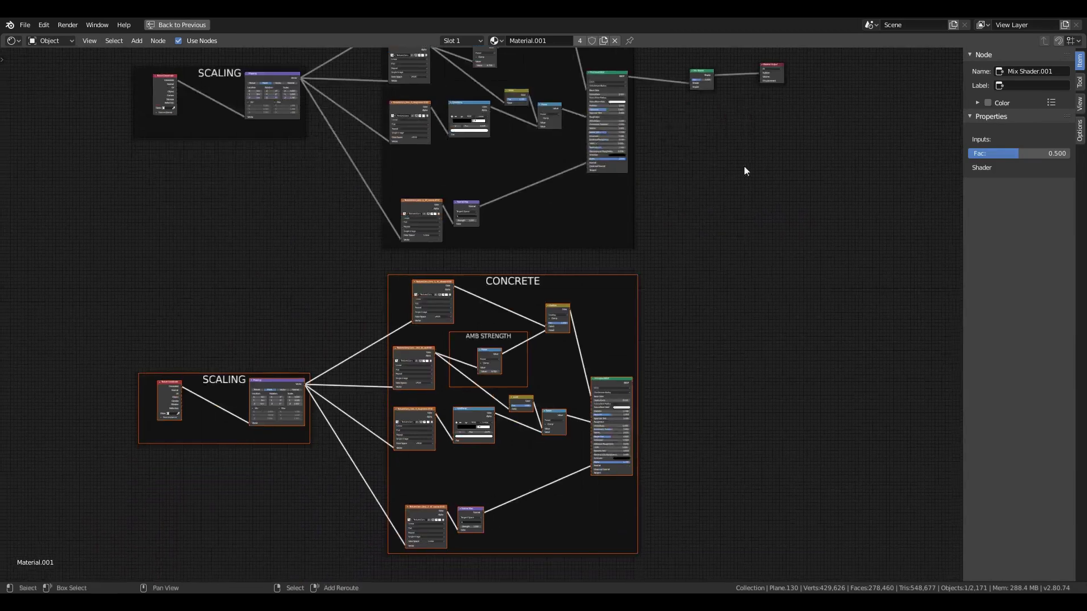
Label the duplicated CONCRETE frame MOSS and load the TexturesCom_Nature_Moss_1K albedo image in its albedo texture node
scroll(658, 285, "up", 5)
left_click(658, 289)
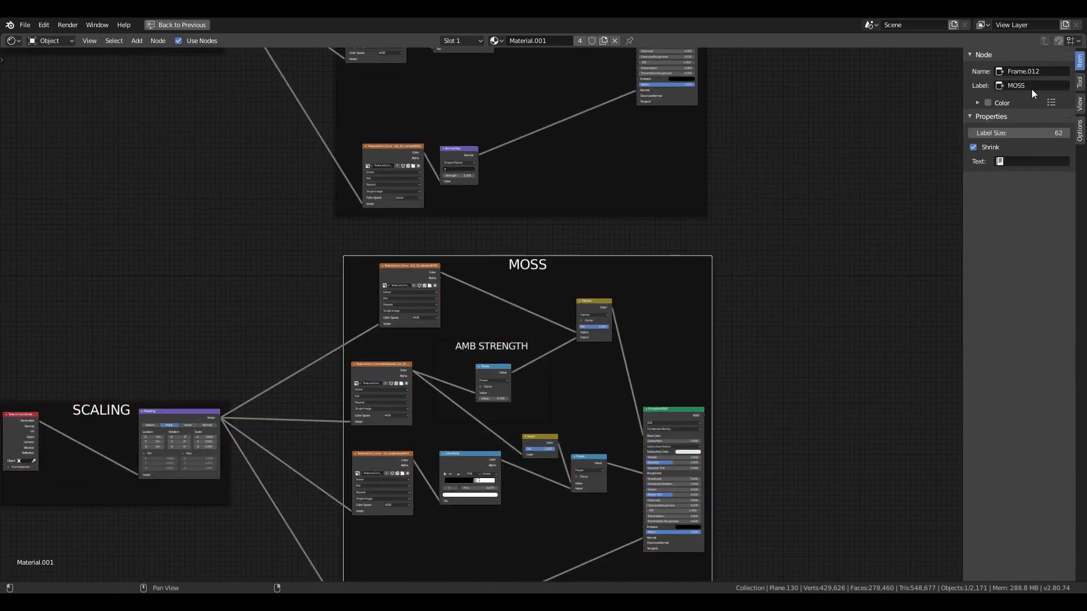
scroll(736, 255, "up", 2)
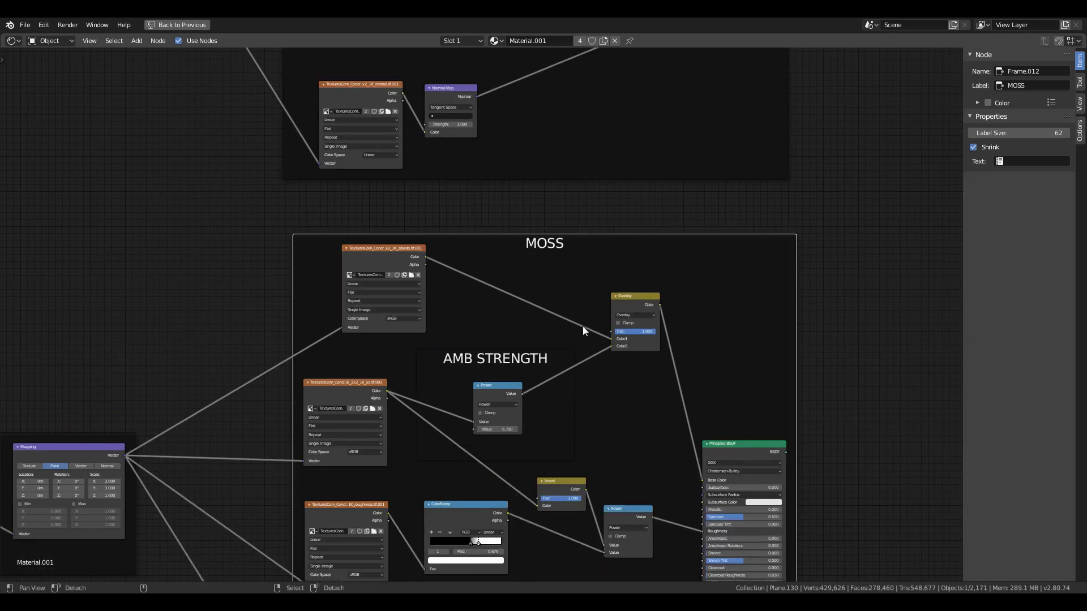
scroll(566, 312, "up", 2)
left_click(409, 218)
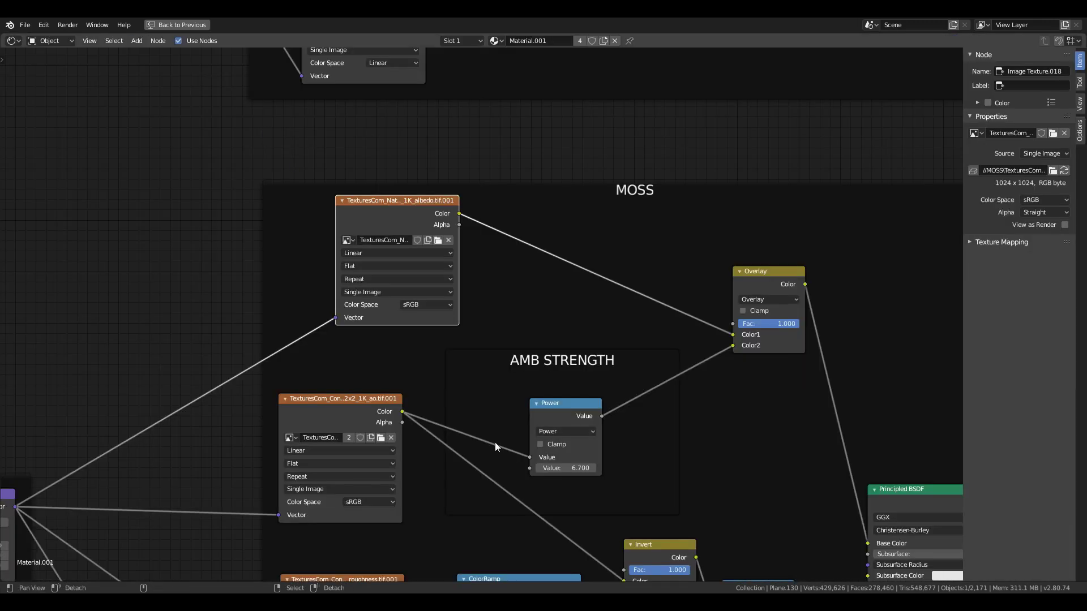
Replace the concrete ao texture in the MOSS frame with a duplicate of the moss albedo node, linked to Power and Invert
scroll(426, 177, "down", 1)
left_click_drag(378, 148, 239, 123)
key("shift+d")
left_click(257, 389)
left_click_drag(293, 333, 524, 340)
left_click(381, 311)
key("x")
left_click_drag(294, 334, 595, 440)
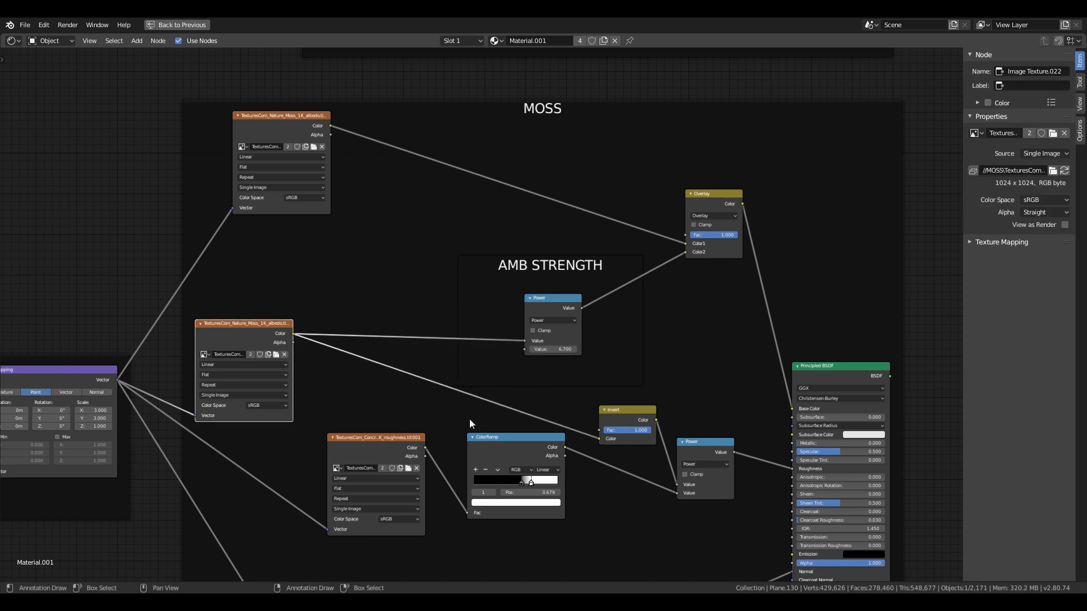
Load the moss ao image in the duplicated texture node and reposition the node below the moss albedo texture
left_click(276, 354)
left_click(345, 125)
double_click(345, 126)
left_click_drag(237, 323, 293, 279)
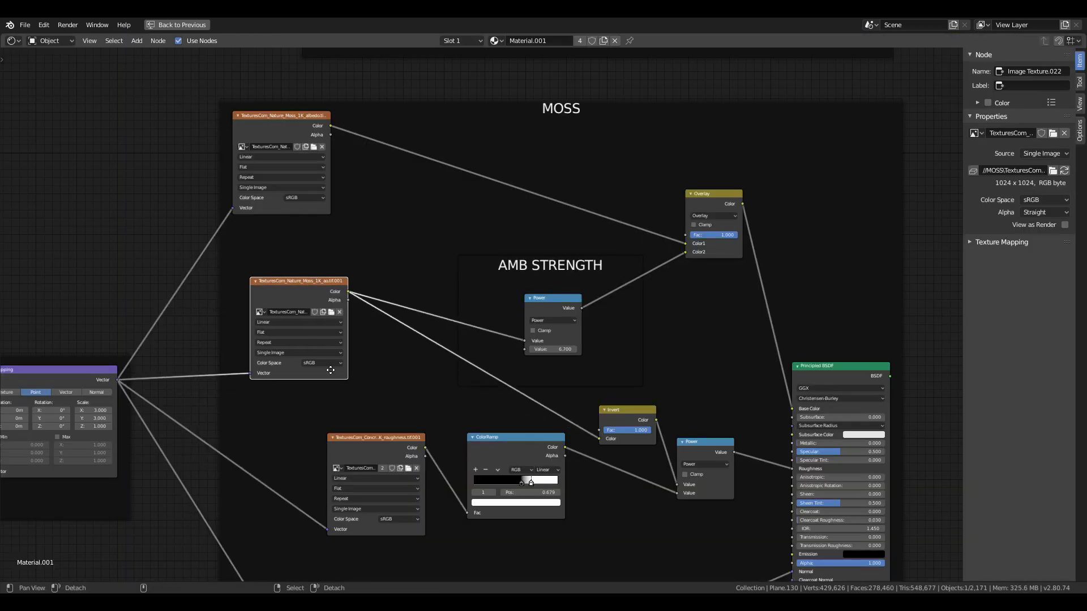
Replace the MOSS frame's concrete roughness texture with a duplicated node linked to the ColorRamp, using the moss roughness image
middle_click_drag(329, 369, 412, 235)
key("shift+d")
left_click(359, 385)
left_click_drag(377, 307, 413, 312)
left_click(459, 318)
key("x")
left_click(419, 328)
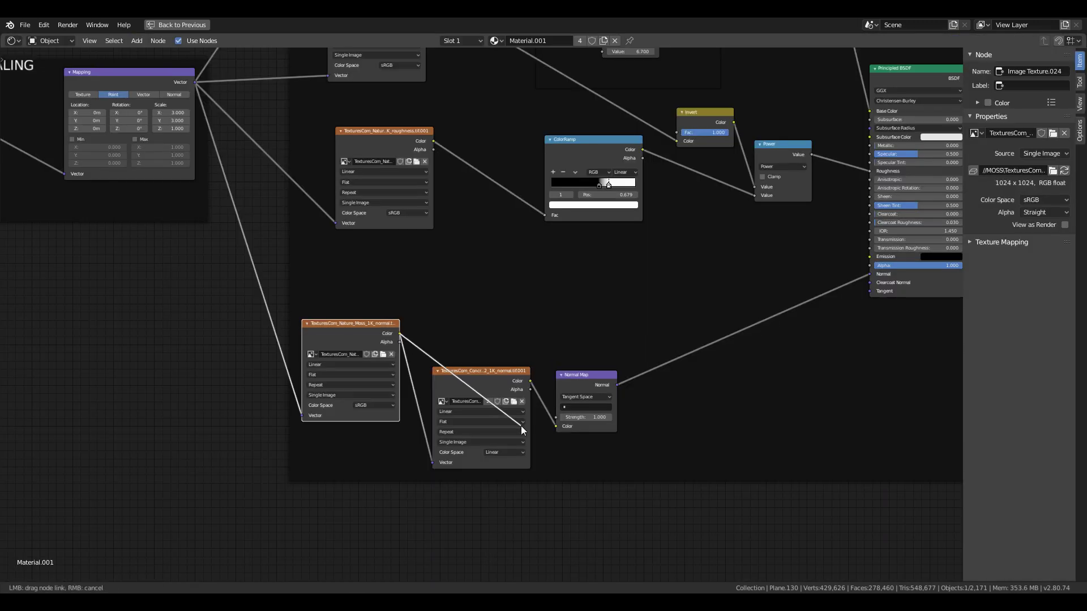
Link the moss normal texture to the Normal Map in place of the concrete one and set its color space to Linear
left_click(374, 406)
left_click(383, 425)
left_click(357, 318)
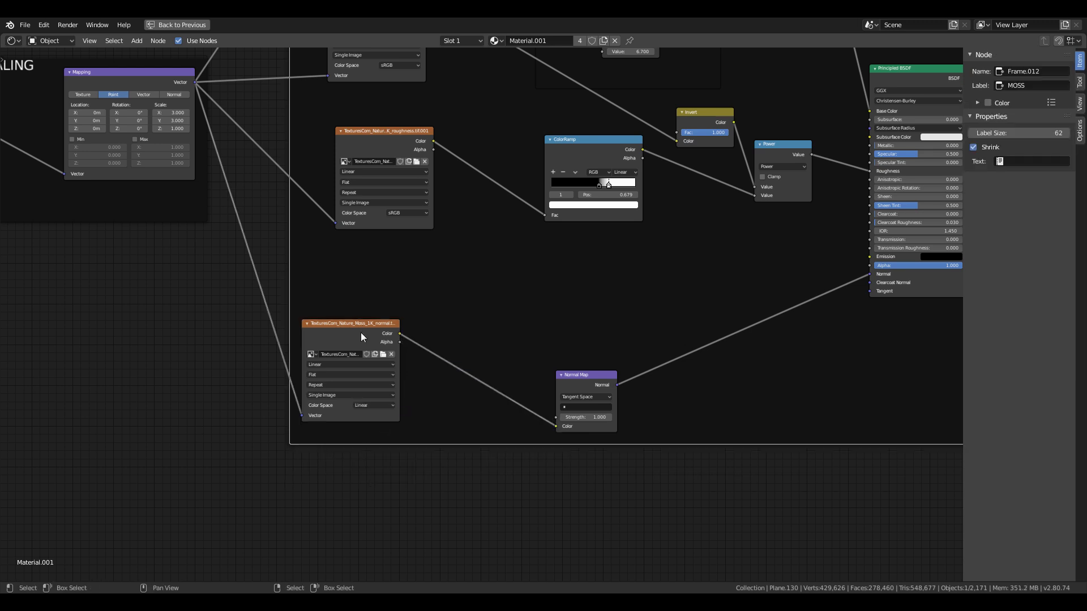
Reposition the moss normal texture node and set the Power value in the MOSS frame's AMB STRENGTH section to 1
left_click_drag(358, 322, 396, 328)
middle_click_drag(609, 385, 457, 582)
left_click(506, 247)
left_click(481, 249)
type("1")
key("Return")
Move the Mix Shader and Material Output nodes down beside the gap between the CONCRETE and MOSS frames
middle_click_drag(514, 500, 528, 294)
scroll(751, 169, "down", 6)
middle_click_drag(787, 174, 558, 472)
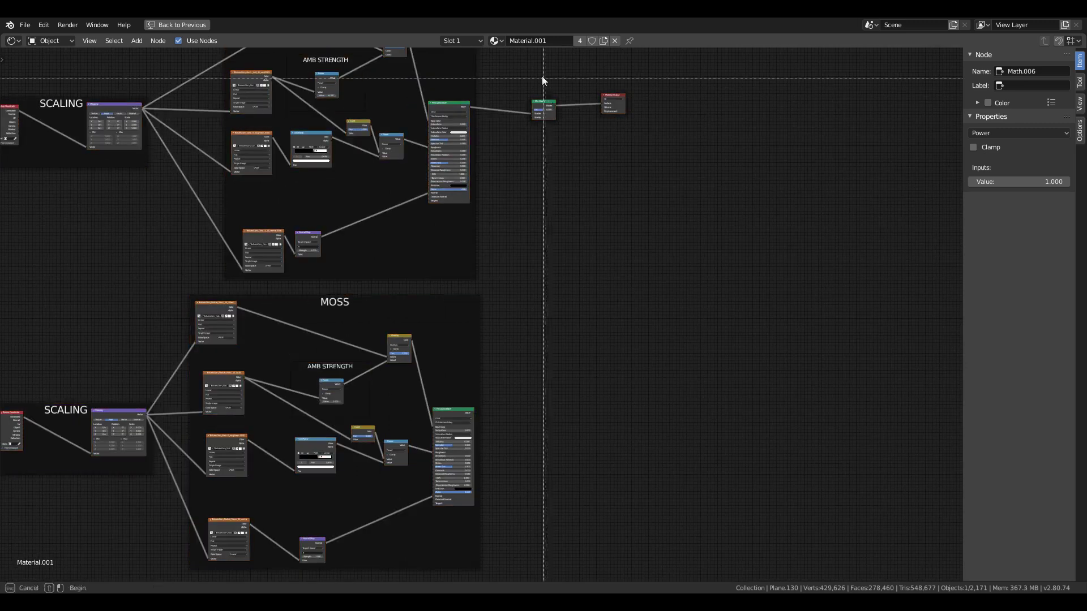
left_click_drag(548, 93, 682, 159)
key("g")
left_click(708, 384)
Link the MOSS frame's Principled BSDF directly to the Material Output surface and restore the layout with the 3D viewport
scroll(634, 436, "up", 8)
middle_click_drag(575, 469, 534, 370)
mouse_move(426, 430)
left_mouse_down()
mouse_move(727, 263)
mouse_move(744, 273)
left_mouse_up()
key("ctrl+space")
Adjust the color stops of the moss roughness ColorRamp while checking the floor's shine in the viewport
mouse_move(423, 284)
middle_mouse_down()
mouse_move(518, 327)
mouse_move(423, 245)
middle_mouse_up()
middle_click_drag(300, 470, 637, 397)
scroll(439, 524, "up", 3)
middle_click_drag(444, 528, 434, 403)
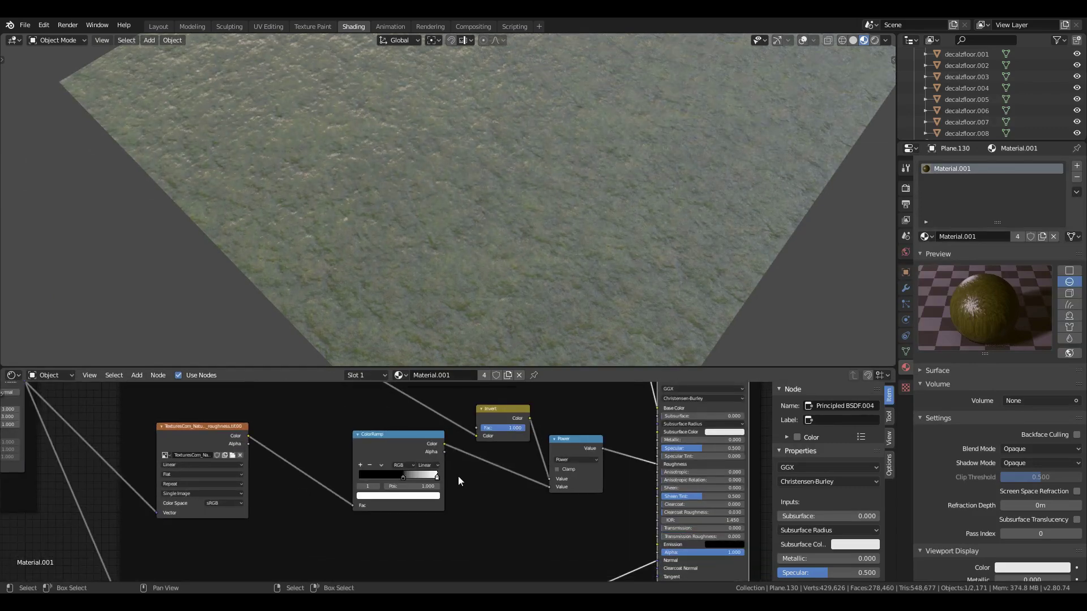
mouse_move(372, 474)
left_mouse_down()
mouse_move(395, 470)
mouse_move(376, 474)
left_mouse_up()
mouse_move(498, 243)
middle_mouse_down()
mouse_move(517, 242)
mouse_move(492, 254)
middle_mouse_up()
Reroute the moss shader into the Mix Shader's second shader input and link the Mix Shader to the Material Output surface
scroll(561, 467, "down", 6)
middle_click_drag(699, 472, 548, 553)
middle_click_drag(600, 420, 405, 512)
scroll(405, 511, "up", 1)
scroll(547, 482, "up", 2)
left_click_drag(669, 469, 488, 504)
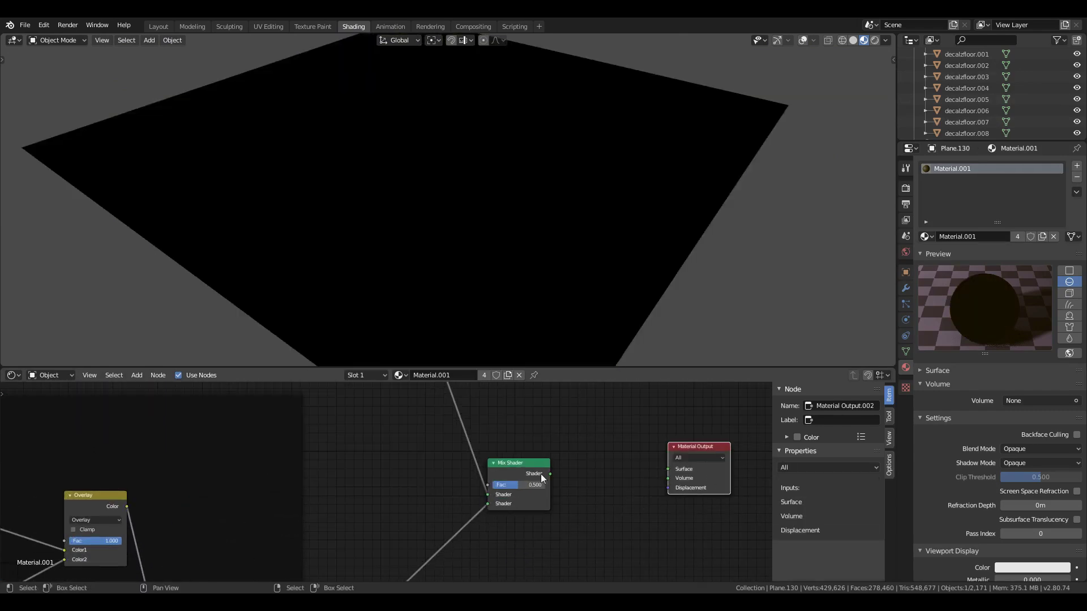
left_click_drag(550, 474, 668, 469)
Move the Mix Shader and Material Output nodes together to a new spot beside the material frames
scroll(594, 509, "down", 3)
key("b")
left_click_drag(420, 435, 610, 528)
key("g")
left_click(668, 439)
Add a frame around the Mix Shader and Material Output, labelled MIX SHADERS OUTPUT with label size 64
key("shift+a")
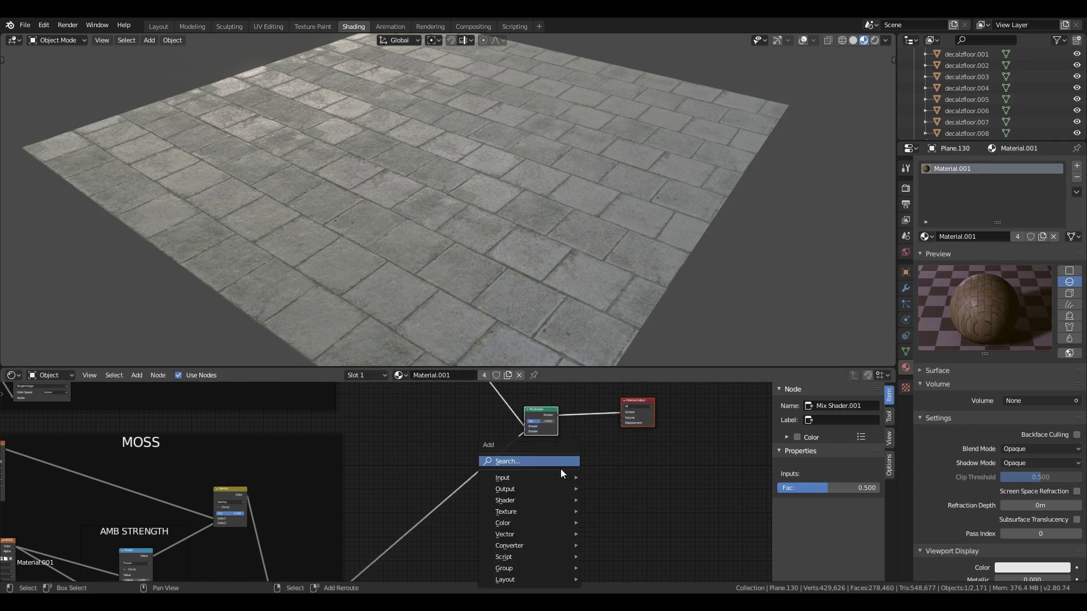
left_click(560, 469)
type("frame")
key("Return")
left_click(587, 495)
key("g")
left_click(580, 501)
scroll(606, 483, "up", 2)
left_click_drag(818, 463, 844, 465)
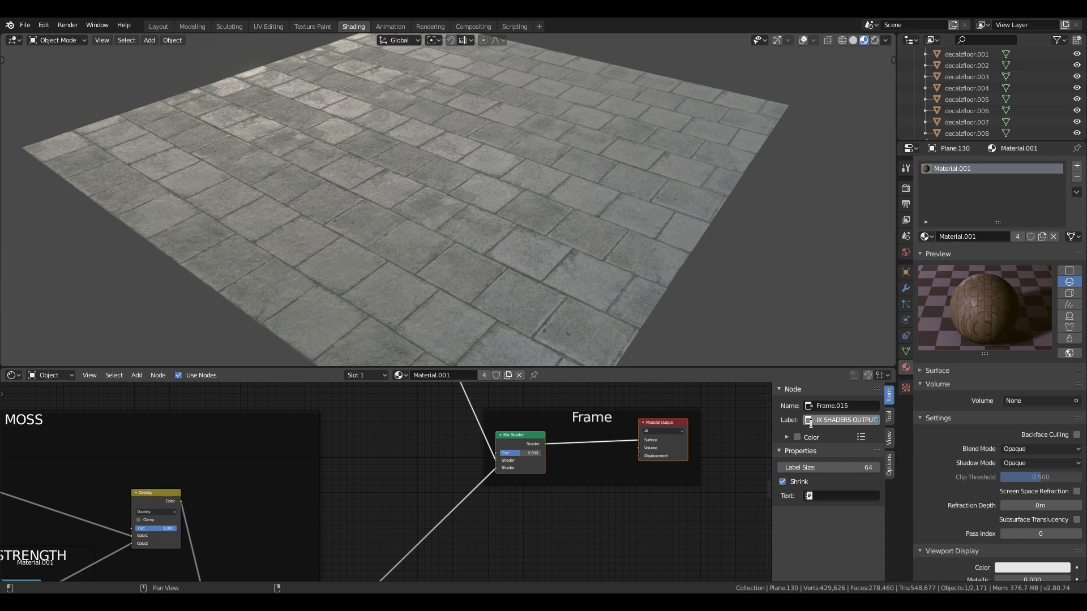
key("Return")
Reposition the MIX SHADERS OUTPUT frame with its nodes beside the CONCRETE frame
scroll(623, 436, "down", 3)
key("a")
key("a")
key("b")
left_click_drag(415, 430, 630, 516)
key("g")
left_click(599, 440)
left_click_drag(504, 445, 489, 526, "alt")
key("g")
left_click(497, 371)
left_click_drag(464, 410, 541, 492, "alt")
middle_click_drag(541, 492, 557, 486)
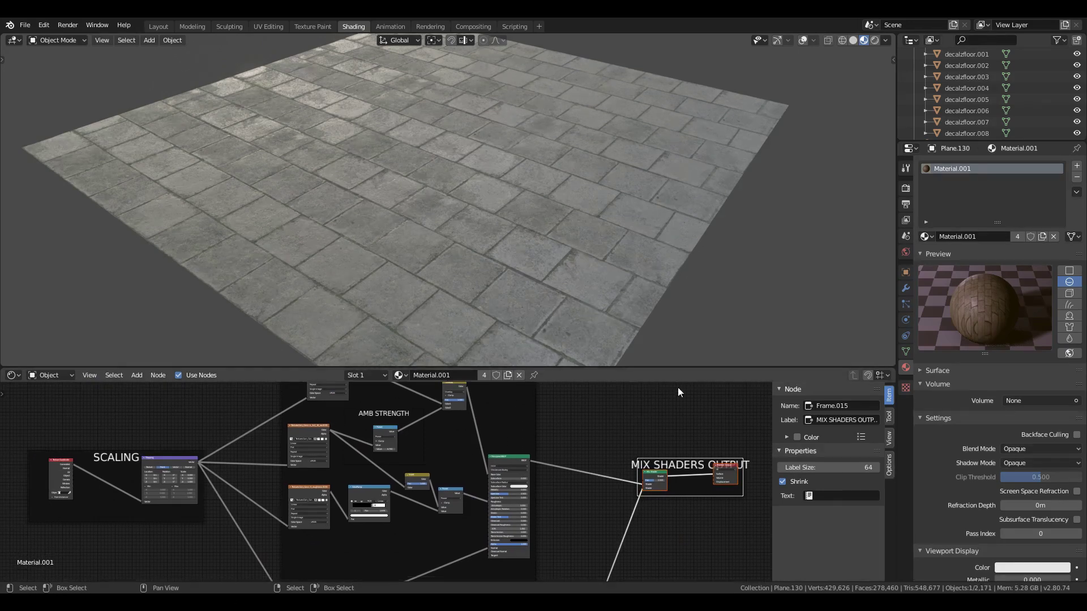
Maximize the node editor and add an empty frame labelled MASKING above the CONCRETE frame
middle_click_drag(543, 415, 559, 470)
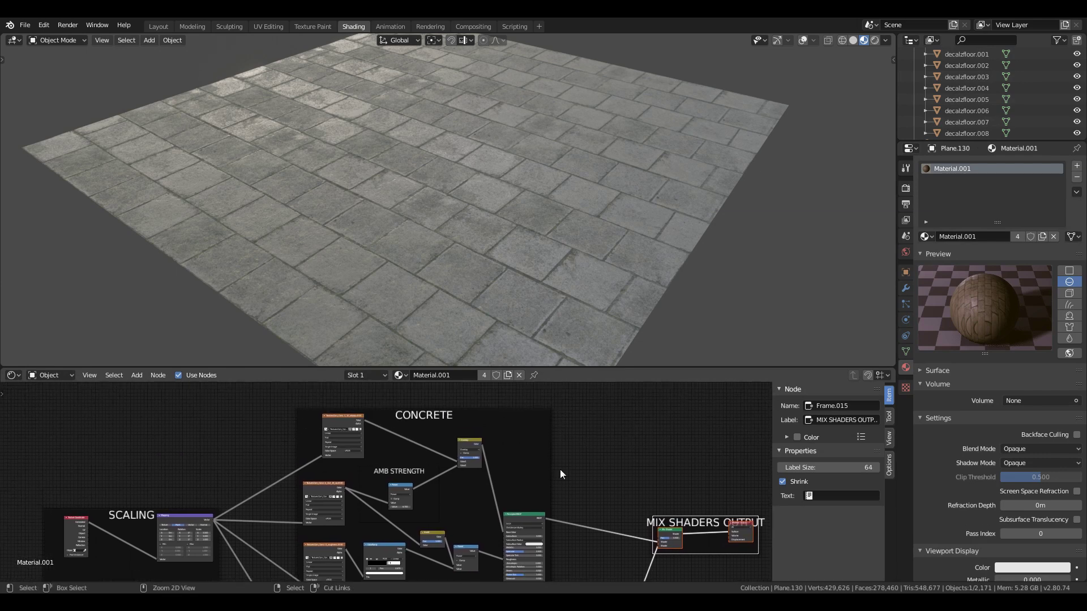
key("ctrl+space")
middle_click_drag(735, 481, 675, 408)
scroll(675, 409, "up", 1)
key("shift+a")
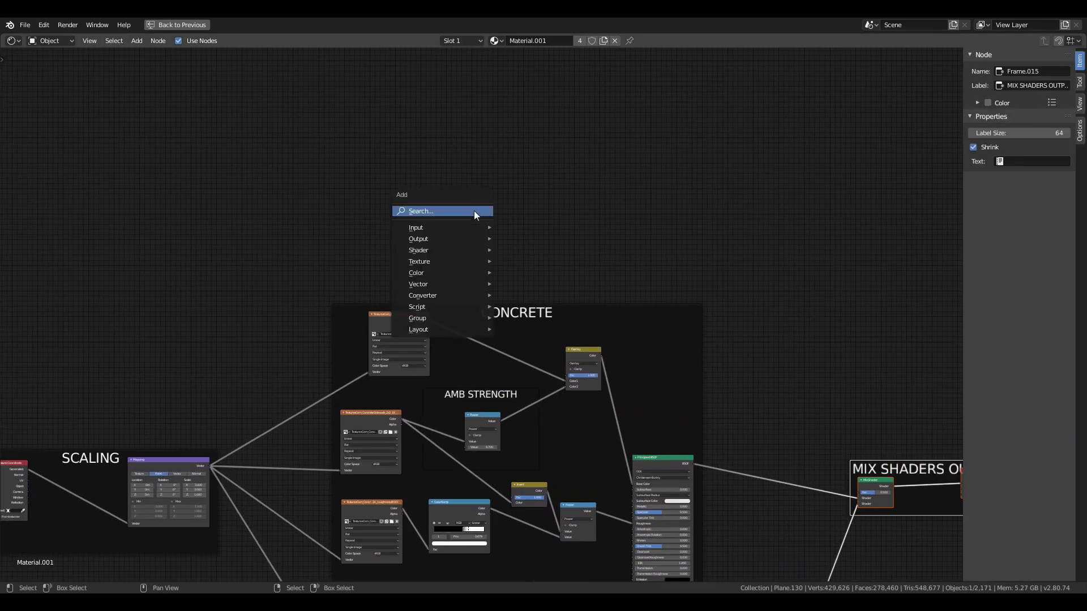
type("fra")
left_click(514, 253)
left_click(514, 205)
left_click(1021, 86)
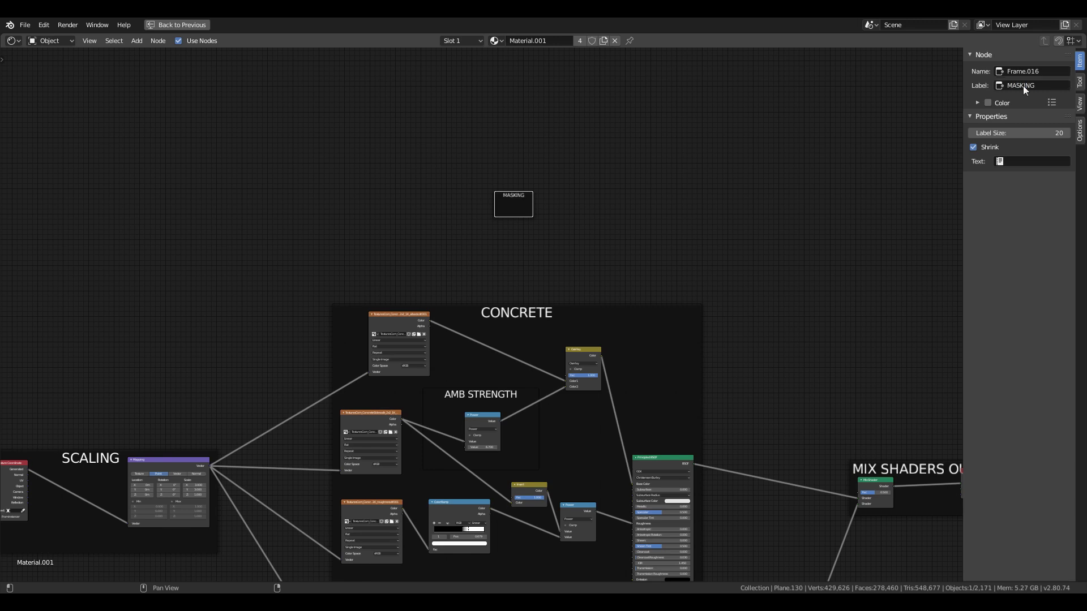
Add an Image Texture node beside the MASKING frame
key("shift+a")
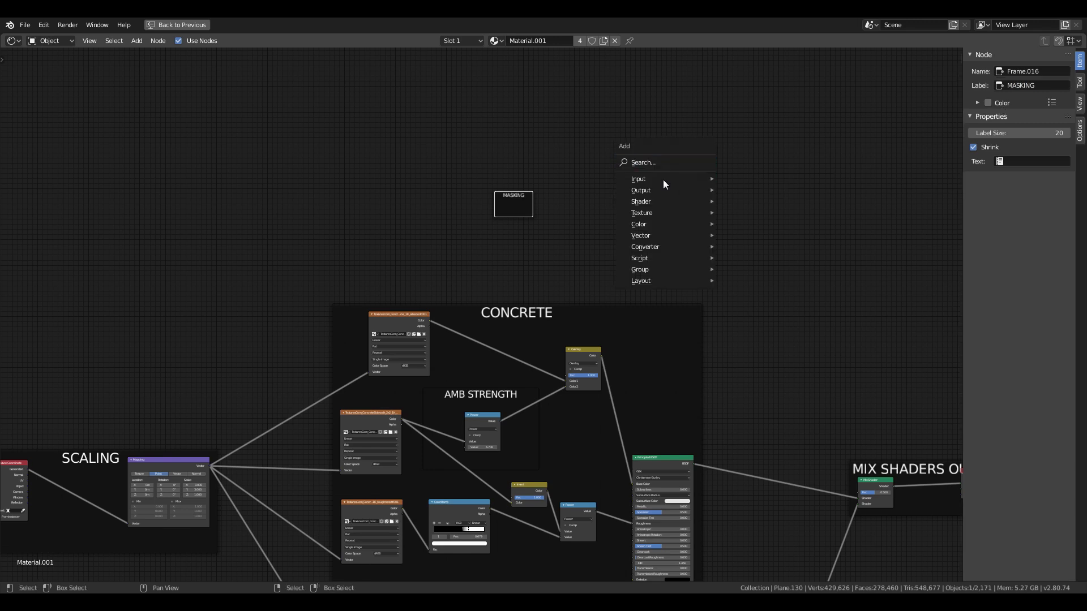
mouse_move(663, 179)
key("Up")
key("Left")
key("Down")
key("Down")
key("Down")
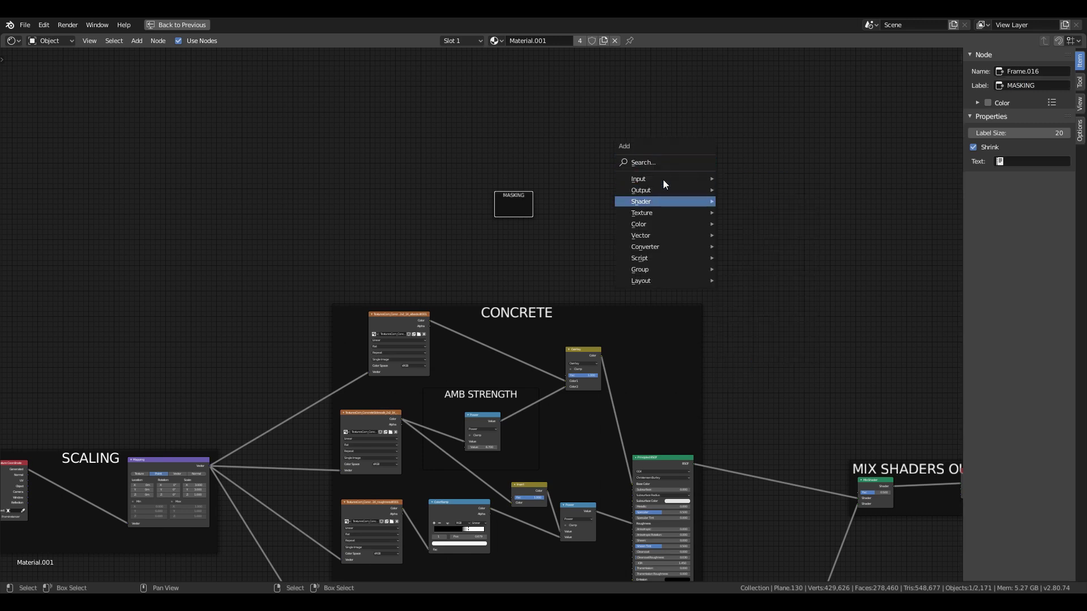
key("Right")
key("Down")
key("Down")
key("Down")
key("Down")
key("Down")
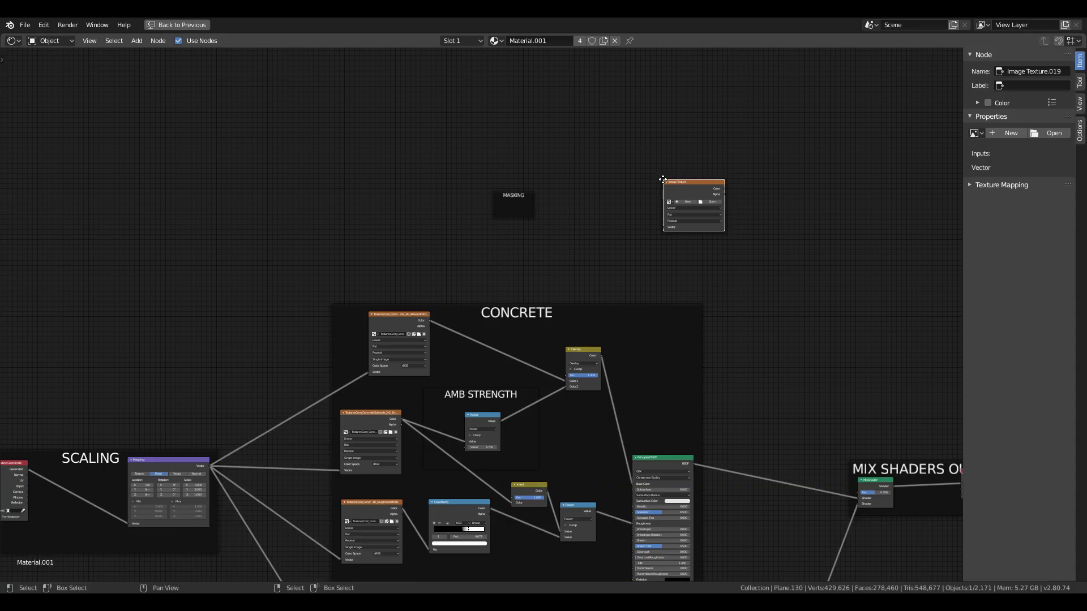
Put the new Image Texture node inside the MASKING frame and assign the existing concrete ao image to it
left_click_drag(698, 187, 528, 196)
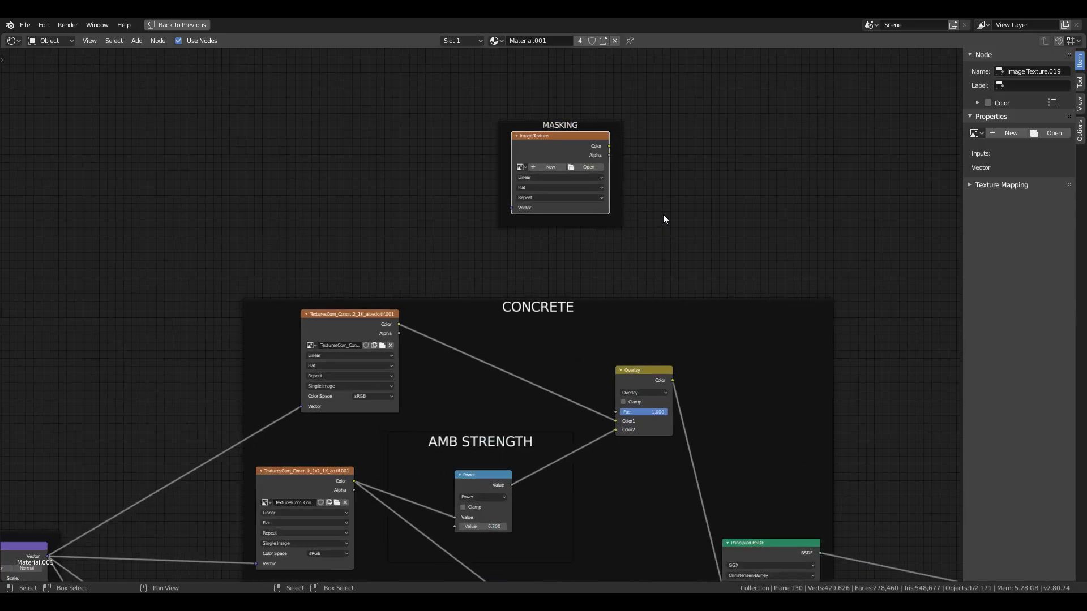
scroll(663, 219, "up", 2)
left_click(538, 258)
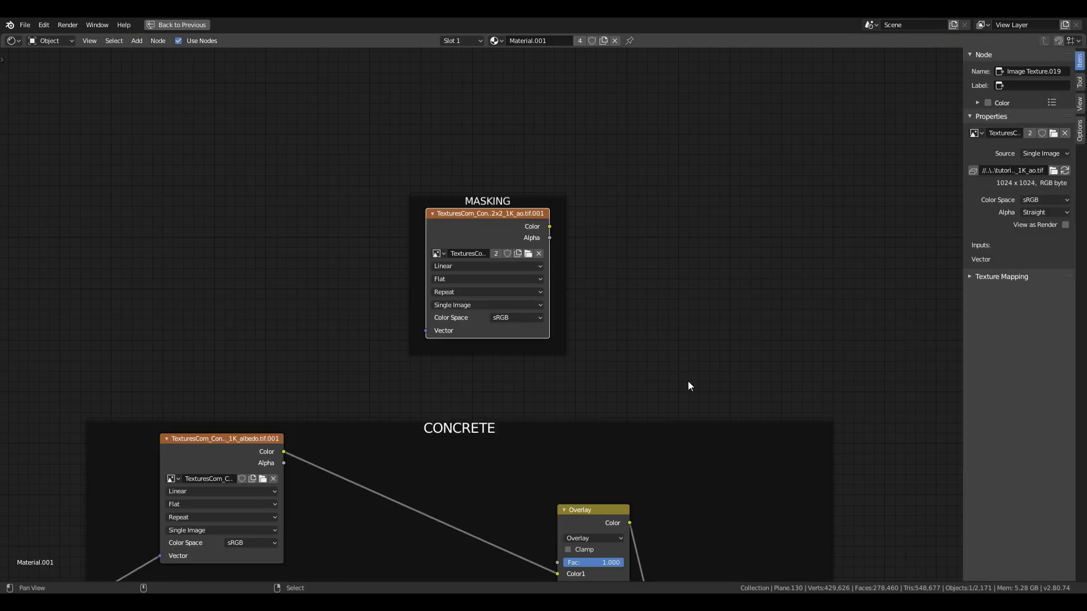
Add a ColorRamp node to the MASKING frame and link the ao texture's Color to its Fac input
middle_click_drag(689, 386, 577, 337)
key("shift+a")
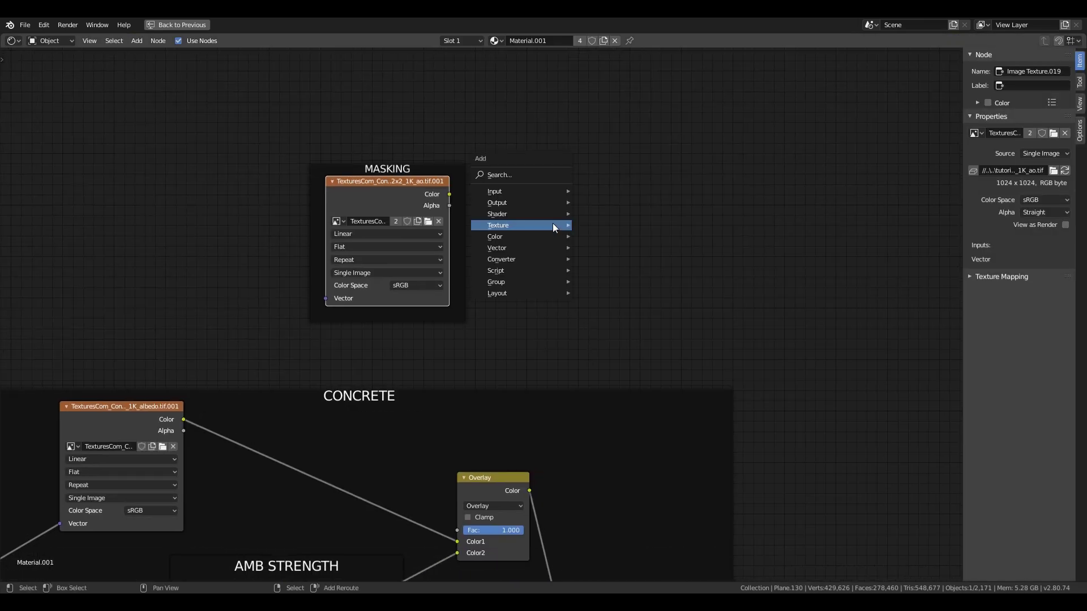
left_click(532, 175)
type("color ramp")
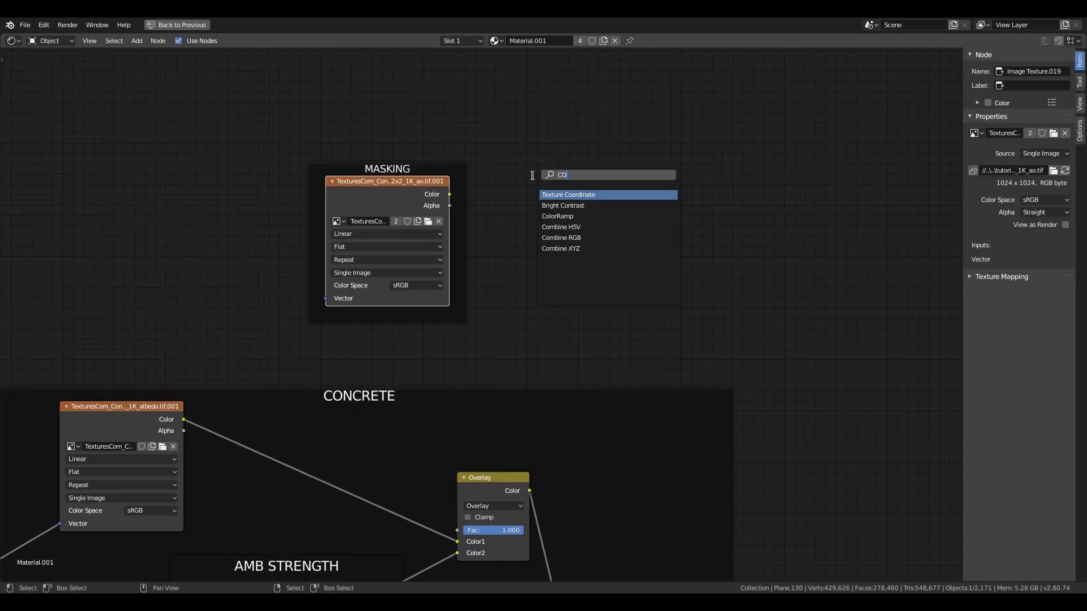
key("Return")
left_click(557, 275)
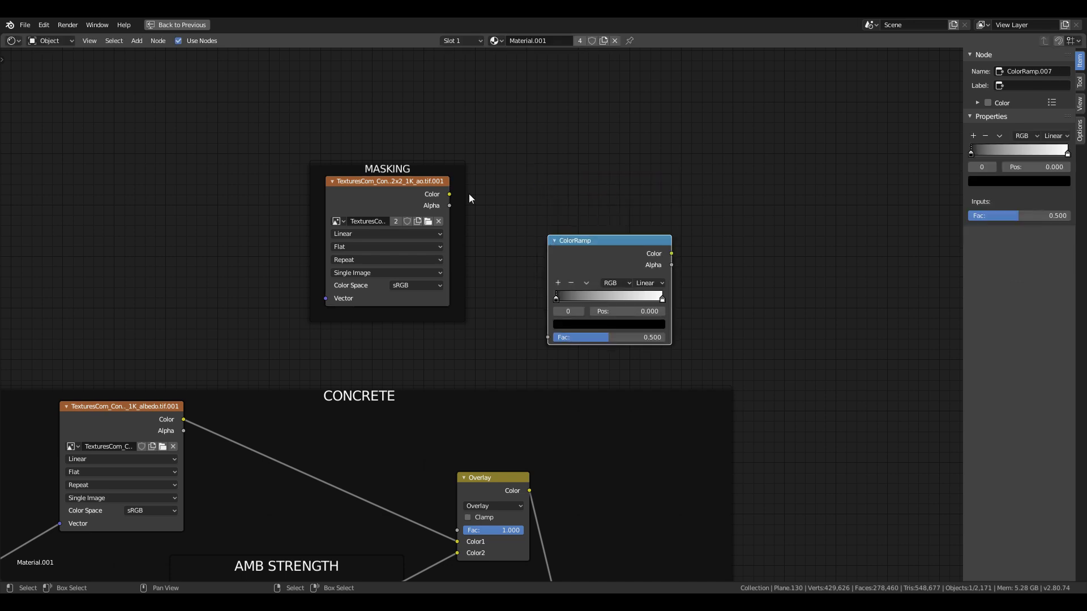
left_click_drag(602, 259, 603, 206)
left_click_drag(451, 195, 526, 290)
left_click_drag(682, 301, 521, 312, "alt")
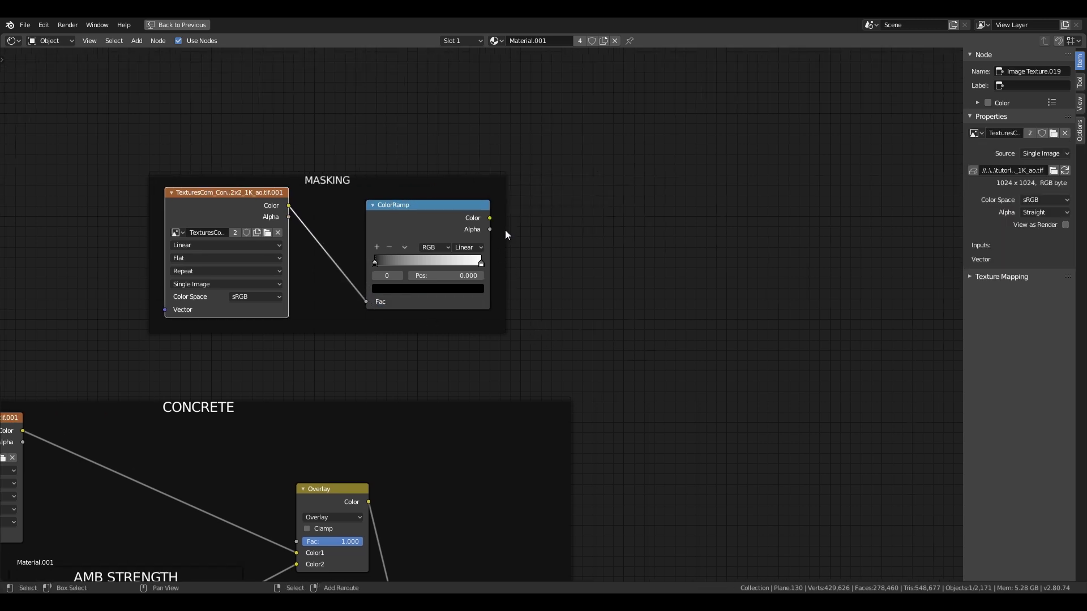
Add a Math node and link the masking ColorRamp's Color output to its first value
key("shift+a")
key("shift+a")
left_click(522, 219)
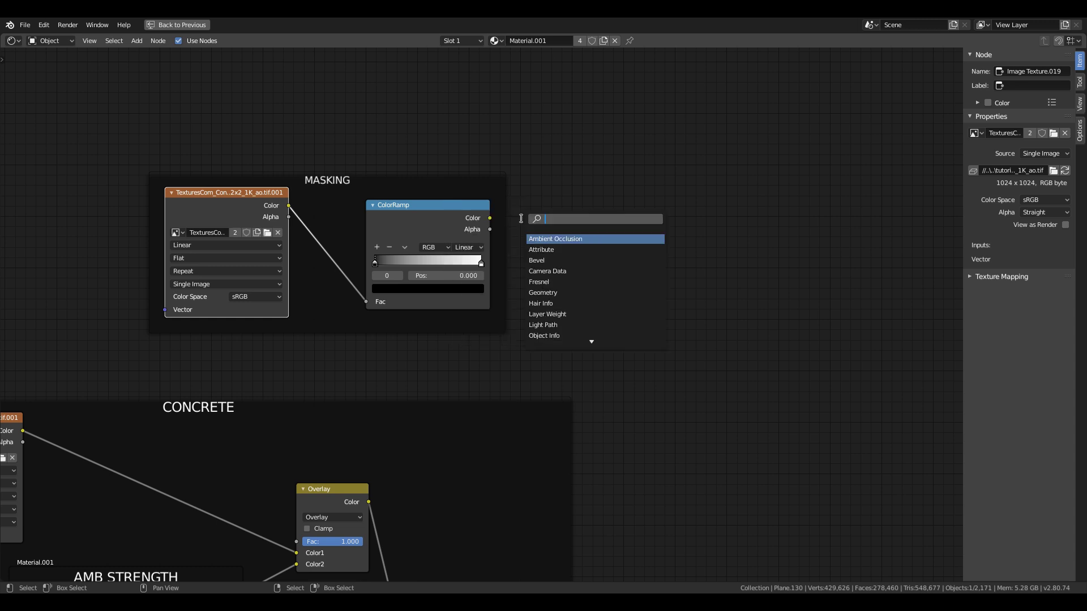
type("math")
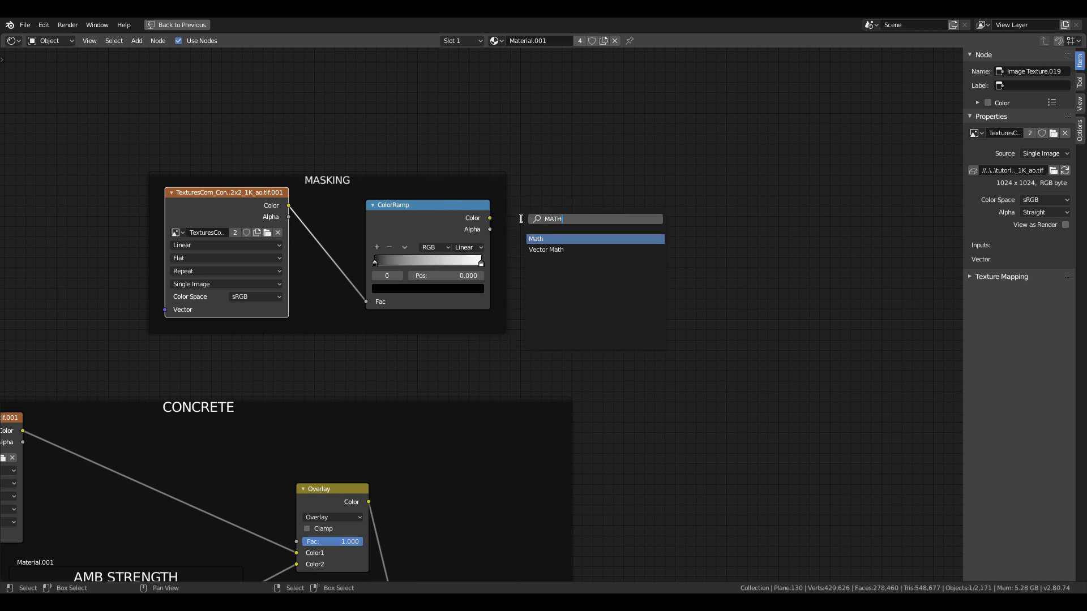
key("Return")
left_click(643, 256)
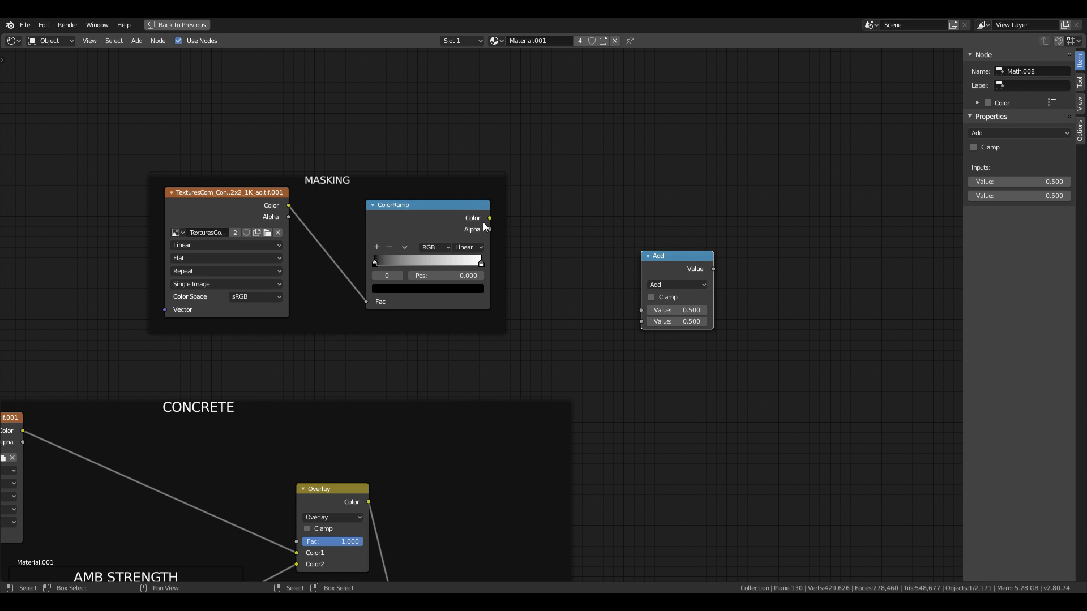
left_click_drag(488, 220, 640, 310)
Place the Math node in the MASKING frame and set its operation to Less Than
left_click_drag(670, 268, 574, 231)
left_click(585, 242)
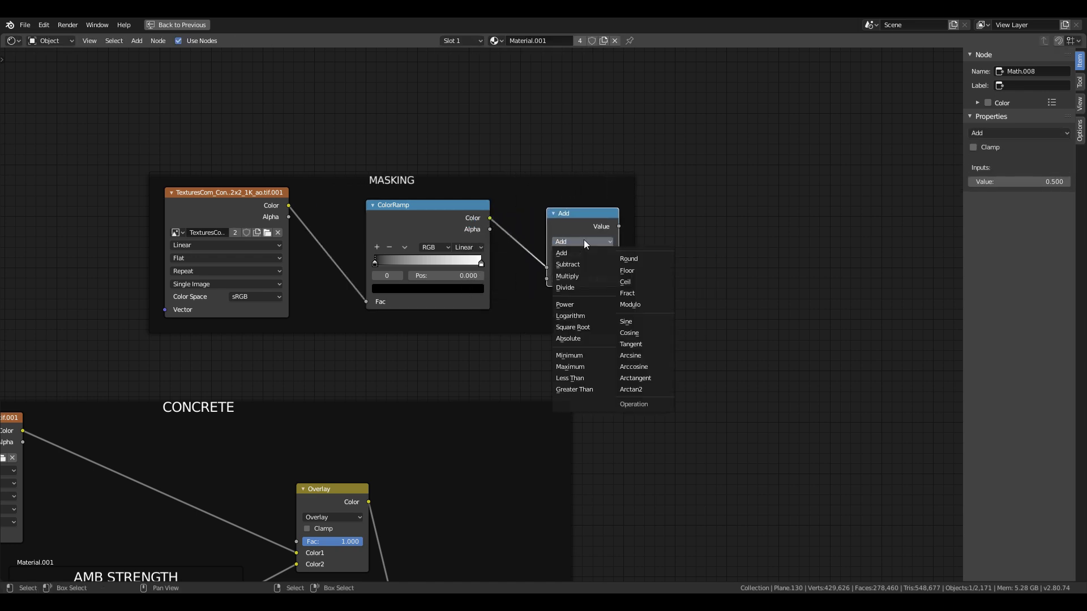
left_click(586, 377)
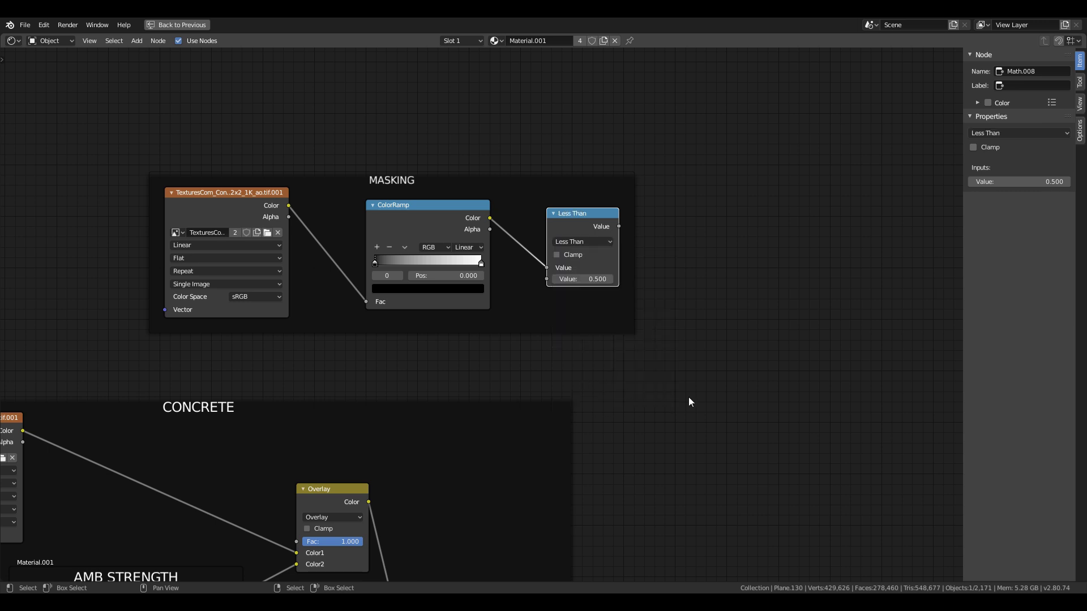
Link the Less Than value to the Mix Shader's Fac input and bring back the viewport layout
scroll(747, 444, "down", 2)
middle_click_drag(748, 443, 665, 280)
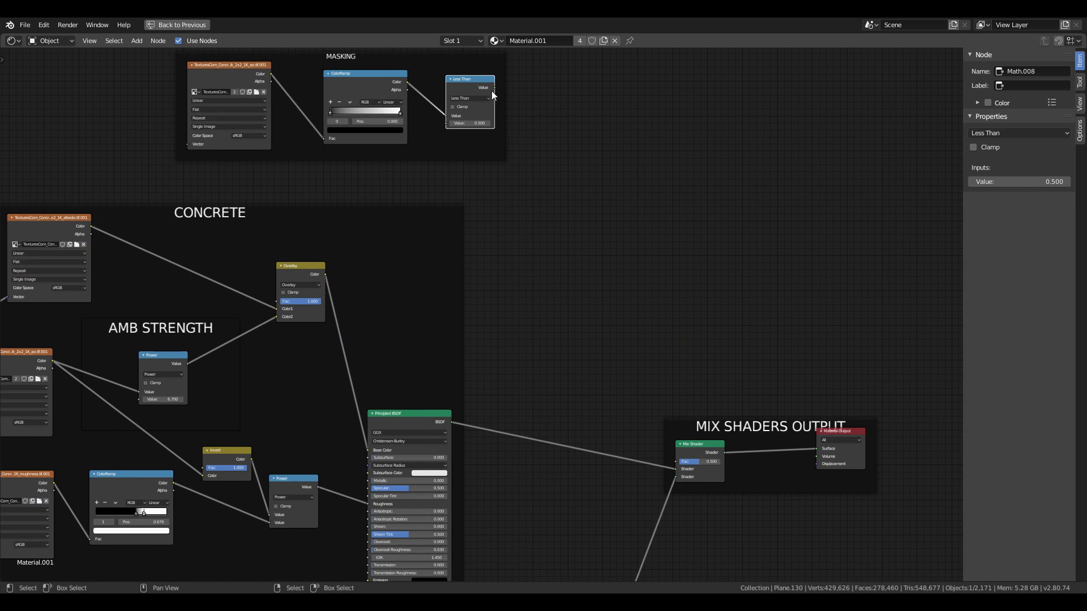
mouse_move(495, 88)
left_mouse_down()
mouse_move(677, 411)
mouse_move(673, 460)
left_mouse_up()
key("ctrl+space")
Link the CONCRETE scaling Mapping node's Vector output to the masking ao texture's Vector input
mouse_move(415, 454)
middle_mouse_down()
mouse_move(505, 531)
mouse_move(648, 436)
mouse_move(566, 464)
mouse_move(447, 443)
mouse_move(441, 417)
middle_mouse_up()
scroll(436, 419, "down", 10)
scroll(328, 541, "up", 2)
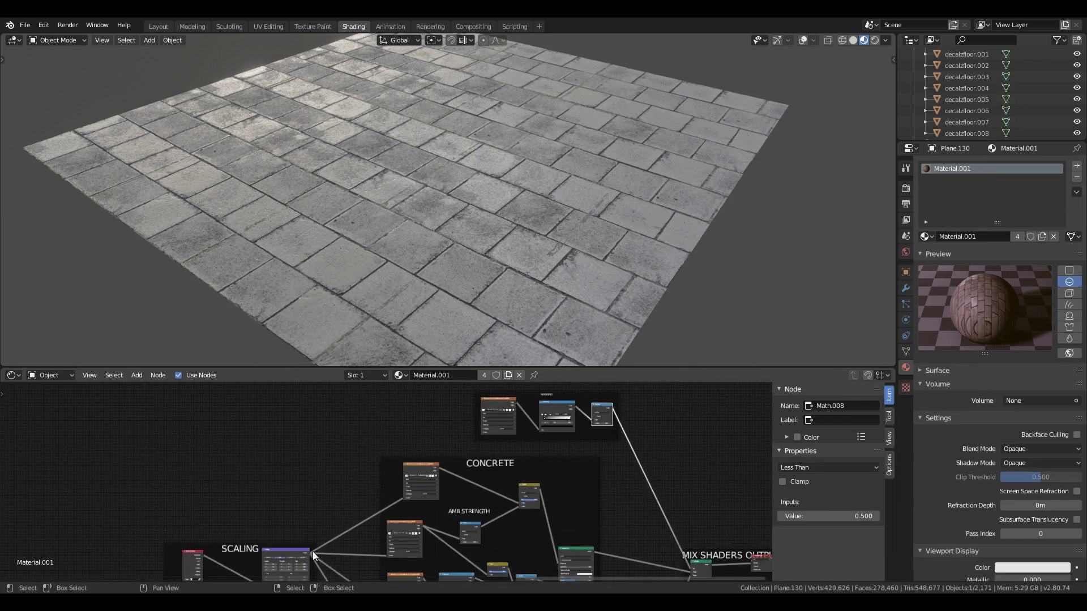
left_click(311, 553)
left_click_drag(310, 554, 482, 435)
Set the MASKING frame's label size to 64
scroll(559, 433, "up", 5)
middle_click_drag(559, 433, 552, 490)
left_click(554, 492)
left_click_drag(825, 468, 855, 468)
Set the black stop of the masking ColorRamp to position 0.609
scroll(477, 473, "up", 4)
middle_click_drag(498, 473, 390, 478)
scroll(394, 481, "up", 8)
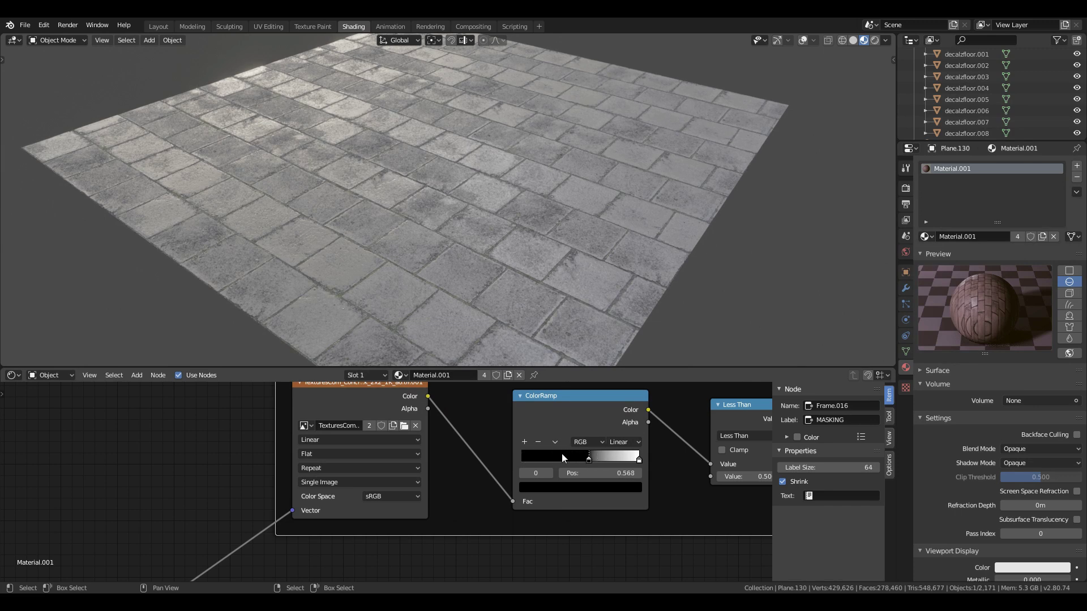
scroll(431, 290, "up", 4)
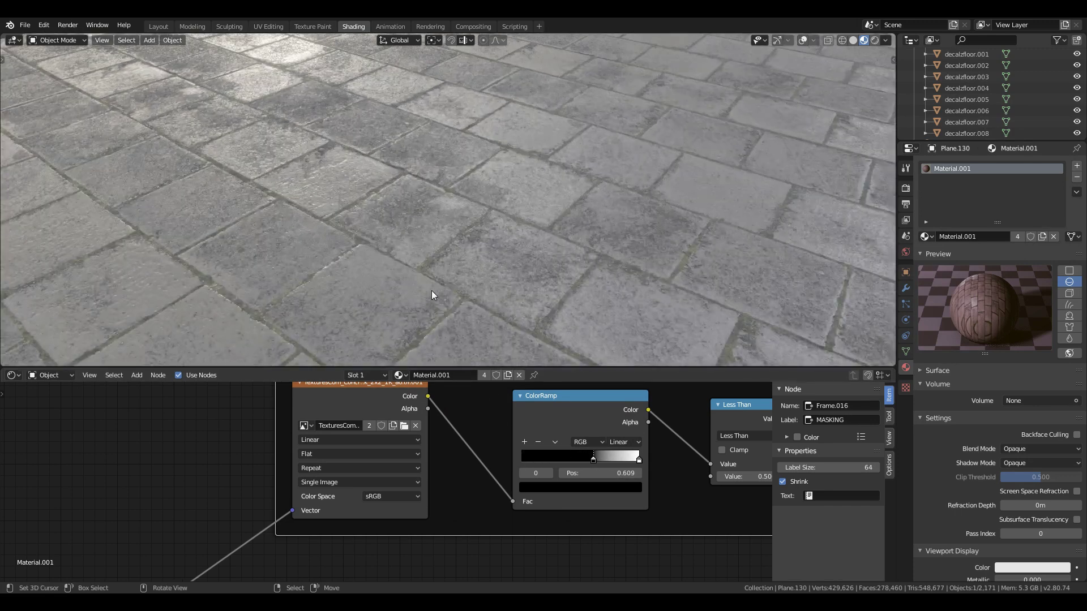
Set the Less Than threshold in the MASKING frame to 0.810
middle_click_drag(677, 510, 533, 544)
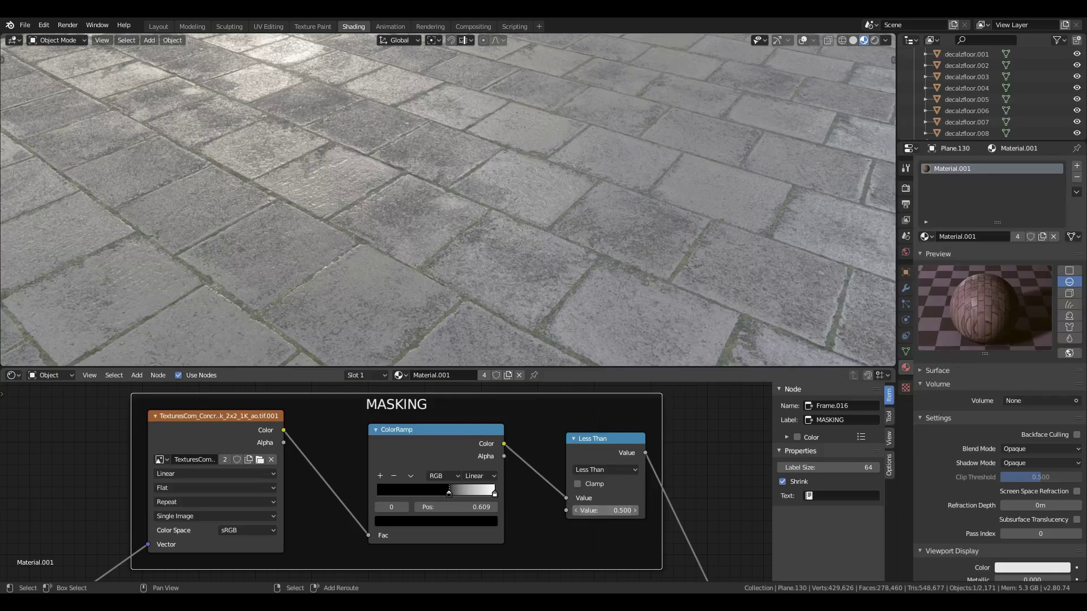
mouse_move(605, 510)
left_mouse_down()
mouse_move(621, 510)
mouse_move(609, 511)
left_mouse_up()
scroll(475, 287, "down", 5)
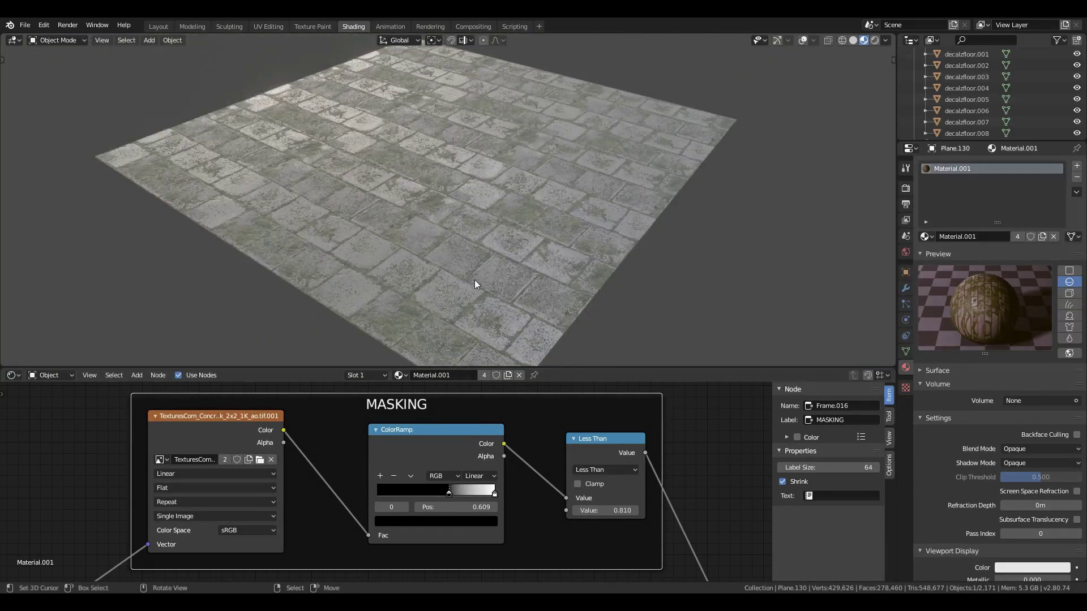
scroll(514, 508, "down", 4)
Set the MOSS frame's Normal Map strength to 2.6 and check the relief on the floor
middle_click_drag(513, 504, 714, 443)
scroll(487, 528, "up", 5)
left_click_drag(461, 567, 540, 568)
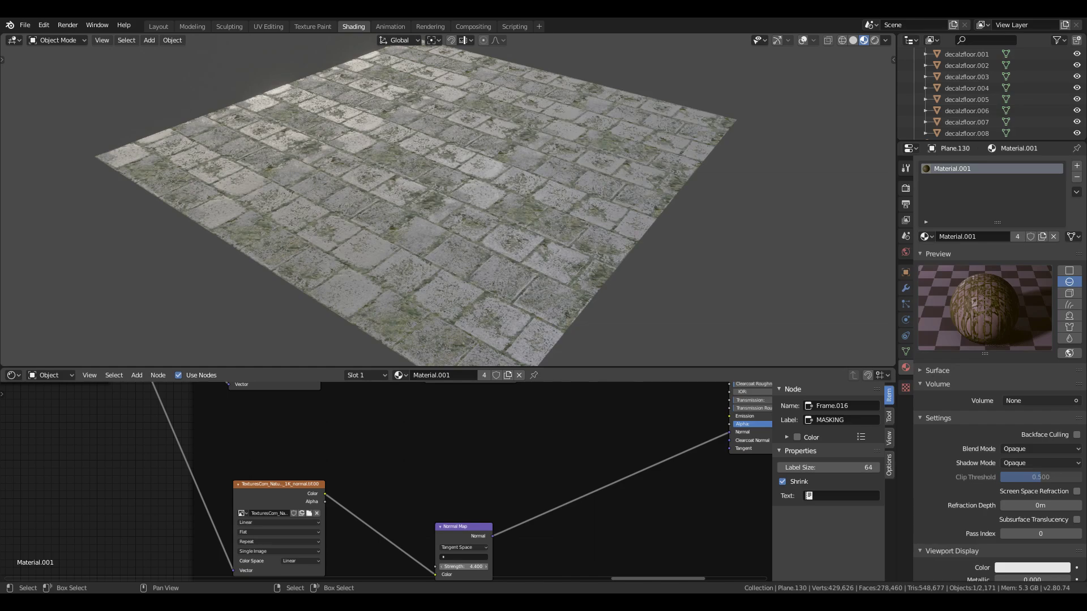
left_click_drag(463, 567, 460, 566)
scroll(488, 229, "up", 3)
middle_click_drag(488, 228, 497, 362)
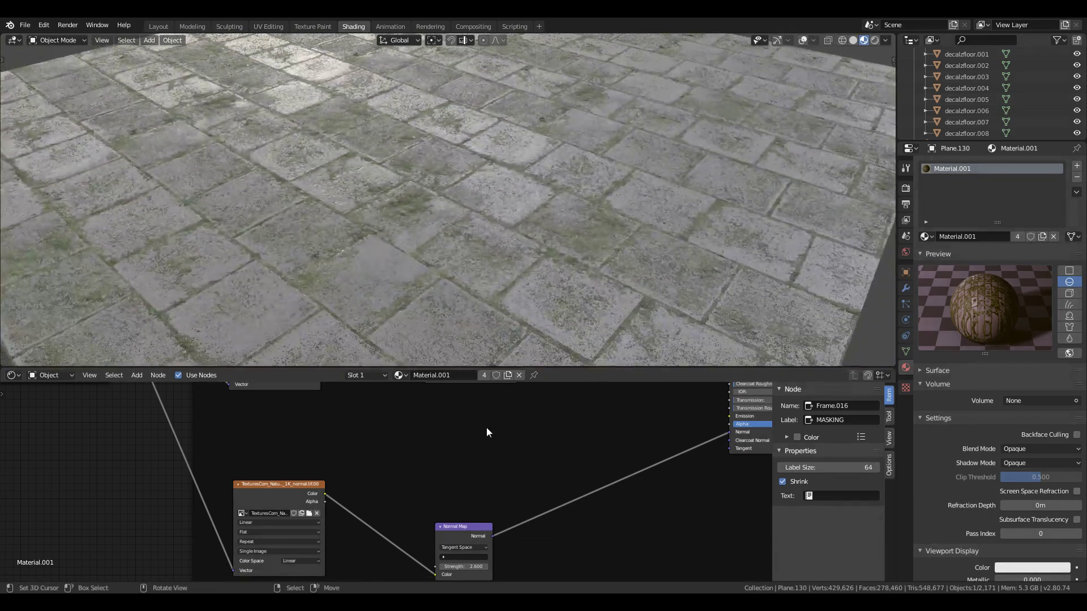
Set the black stop of the moss roughness ColorRamp to position 0.791 and inspect the floor
middle_click_drag(547, 444, 506, 400)
scroll(478, 515, "up", 2)
left_click_drag(483, 513, 498, 511)
scroll(491, 305, "down", 5)
middle_click_drag(492, 249, 502, 266)
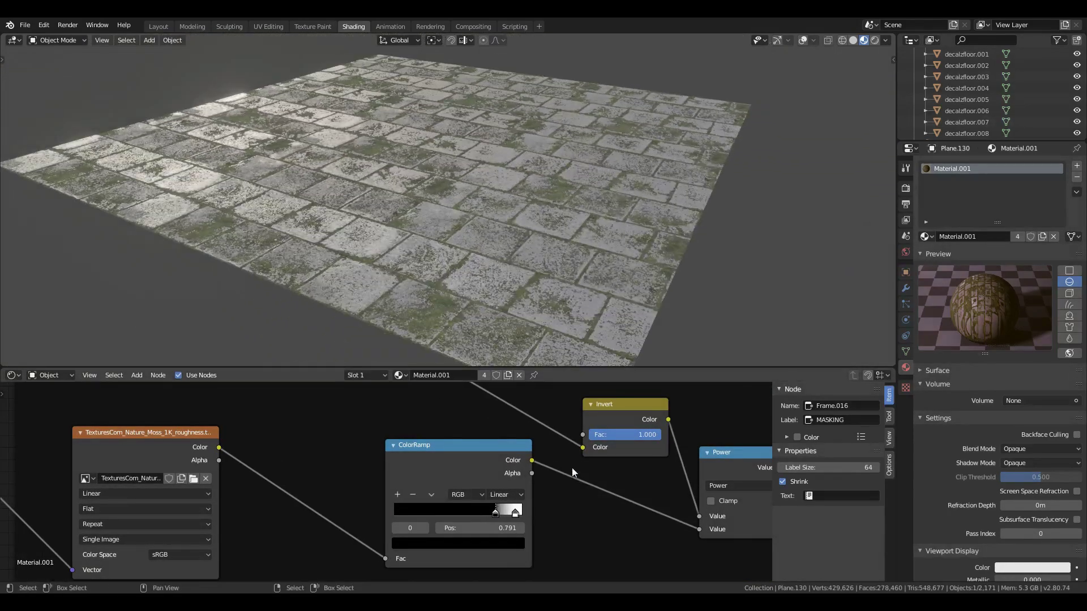
Set the masking ColorRamp's black stop to position 0.491 and the Less Than threshold to 0.790
scroll(576, 456, "down", 5)
left_click_drag(626, 432, 512, 551, "alt")
scroll(517, 552, "up", 4)
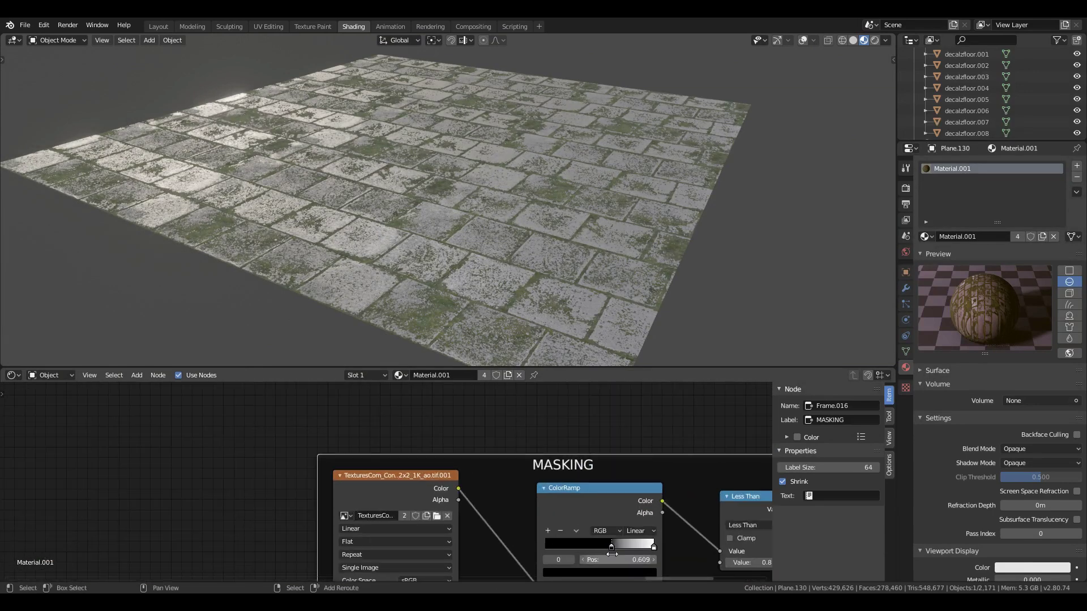
mouse_move(613, 546)
left_mouse_down()
mouse_move(637, 545)
mouse_move(600, 552)
left_mouse_up()
key("KP_Decimal")
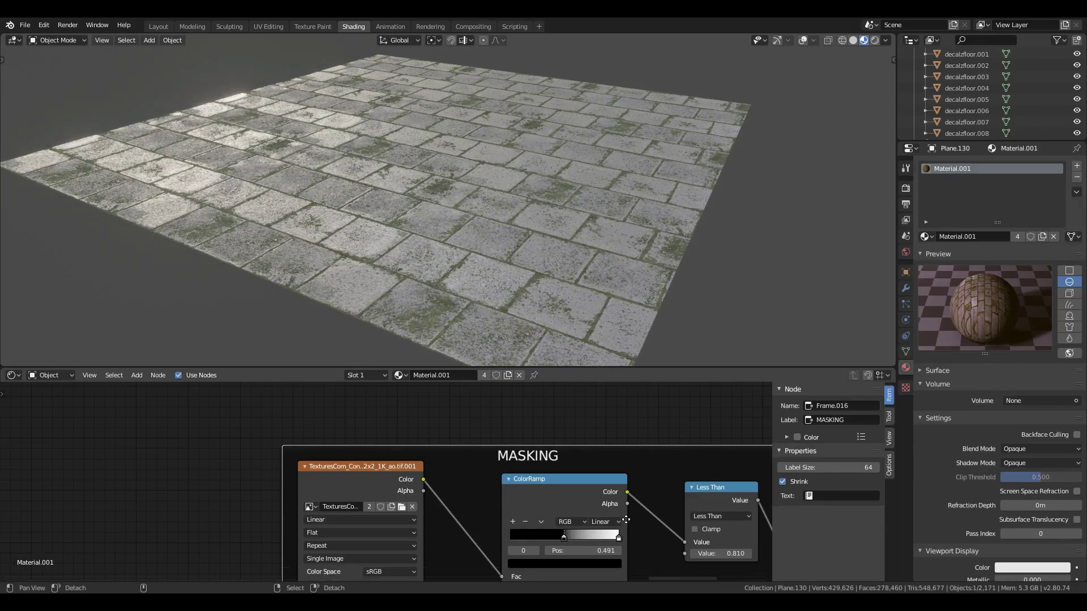
mouse_move(613, 503)
left_mouse_down()
mouse_move(623, 503)
mouse_move(610, 503)
left_mouse_up()
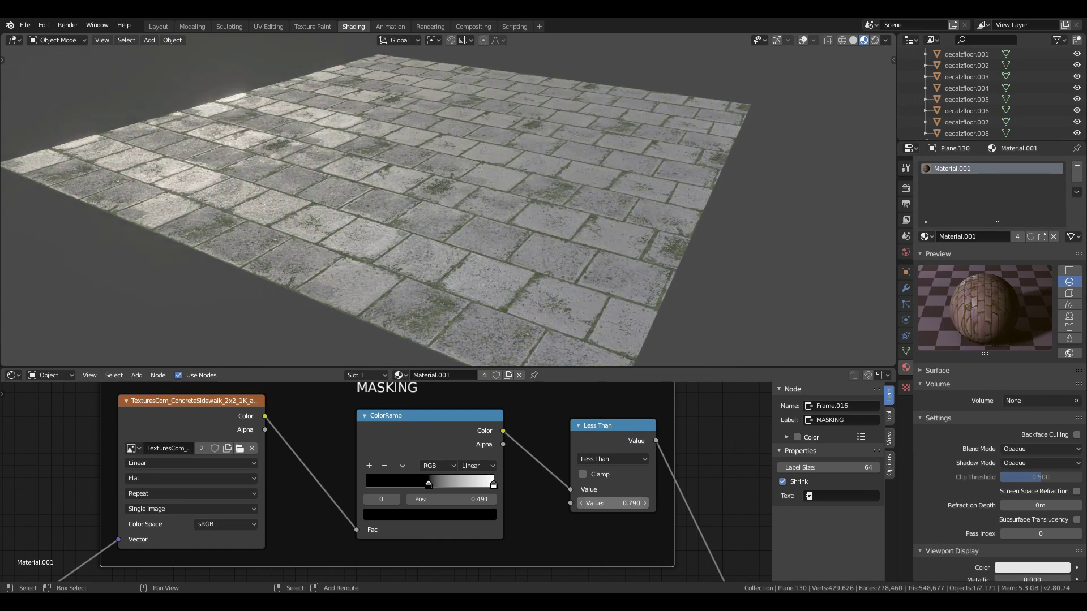
Examine the station's floor, rusty painted pillar and yellow platform-edge materials together with their masked node setups
scroll(538, 455, "down", 4)
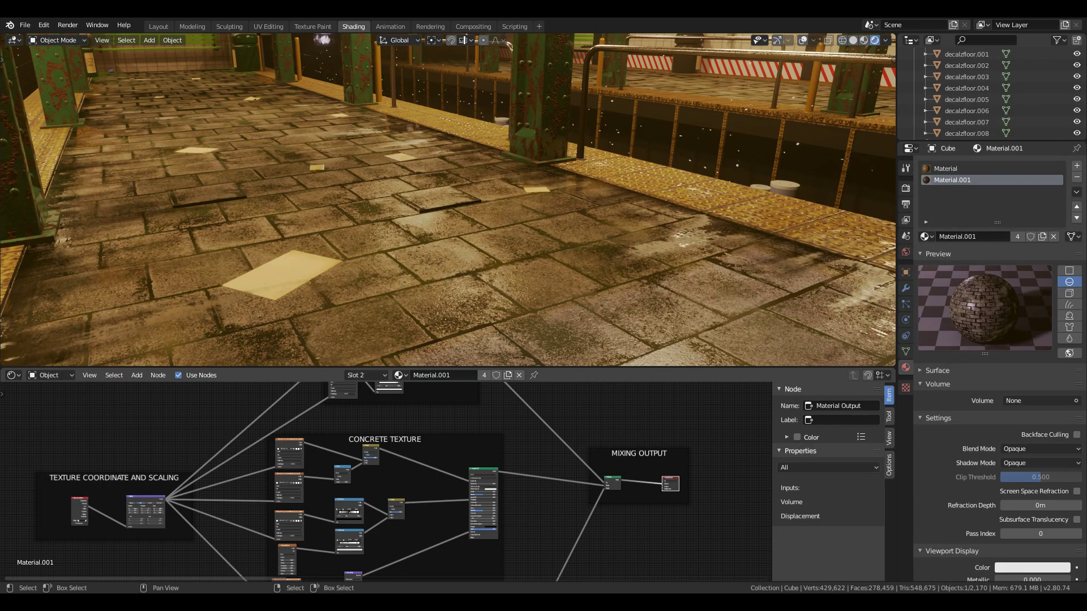
mouse_move(517, 244)
middle_mouse_down()
mouse_move(521, 255)
mouse_move(511, 247)
middle_mouse_up()
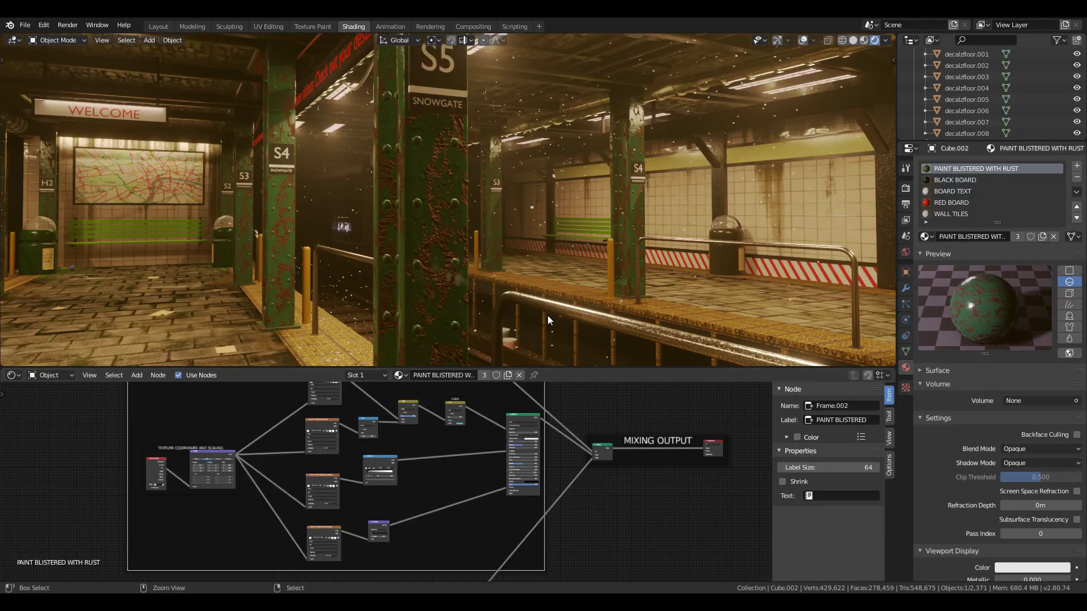
key("ctrl+space")
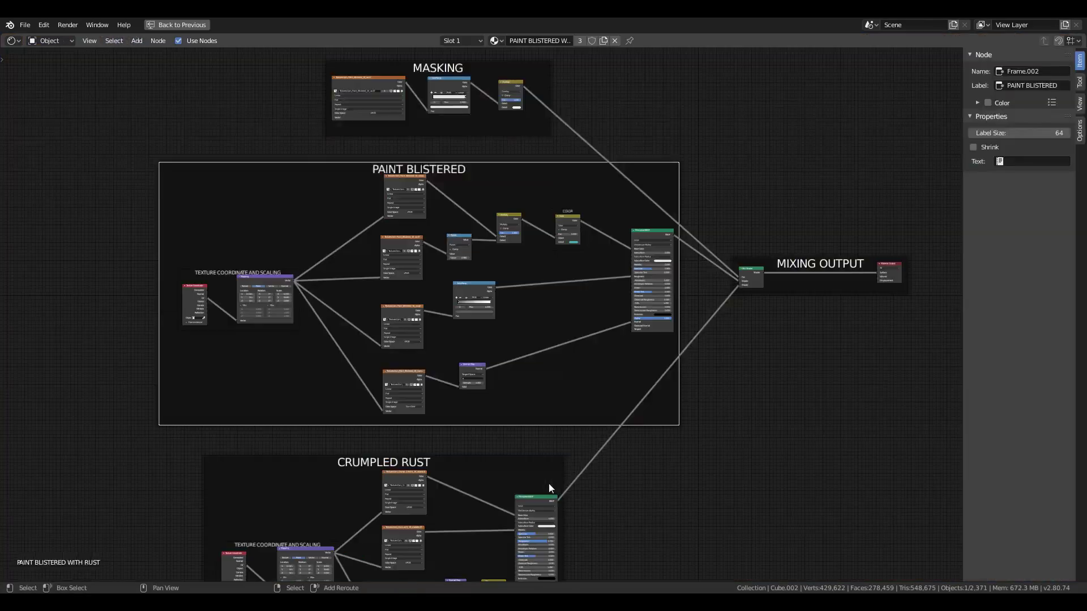
mouse_move(549, 483)
middle_mouse_down()
mouse_move(654, 459)
mouse_move(643, 521)
middle_mouse_up()
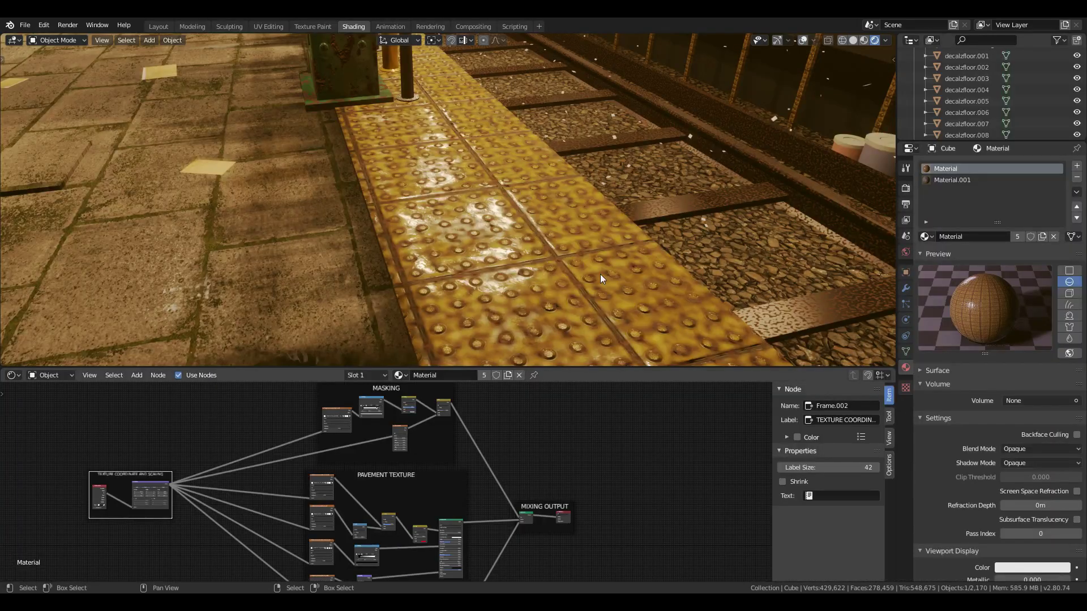
key("ctrl+space")
scroll(505, 464, "up", 4)
middle_click_drag(504, 464, 553, 390)
key("ctrl+space")
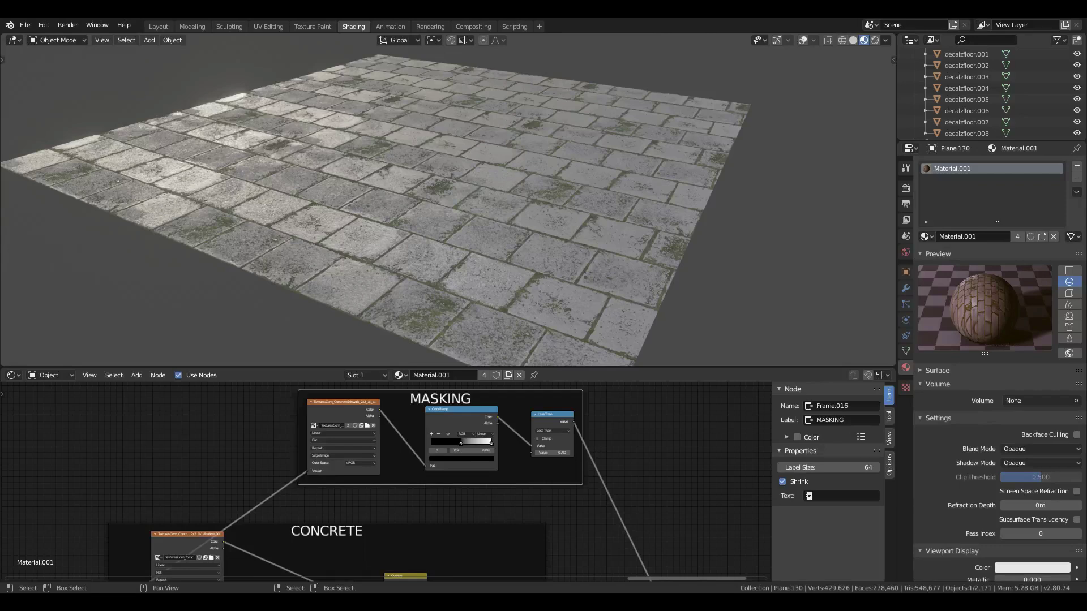
Insert a MixRGB node between the CONCRETE frame's Overlay node and the Principled BSDF's Base Color
middle_click_drag(570, 542, 583, 373)
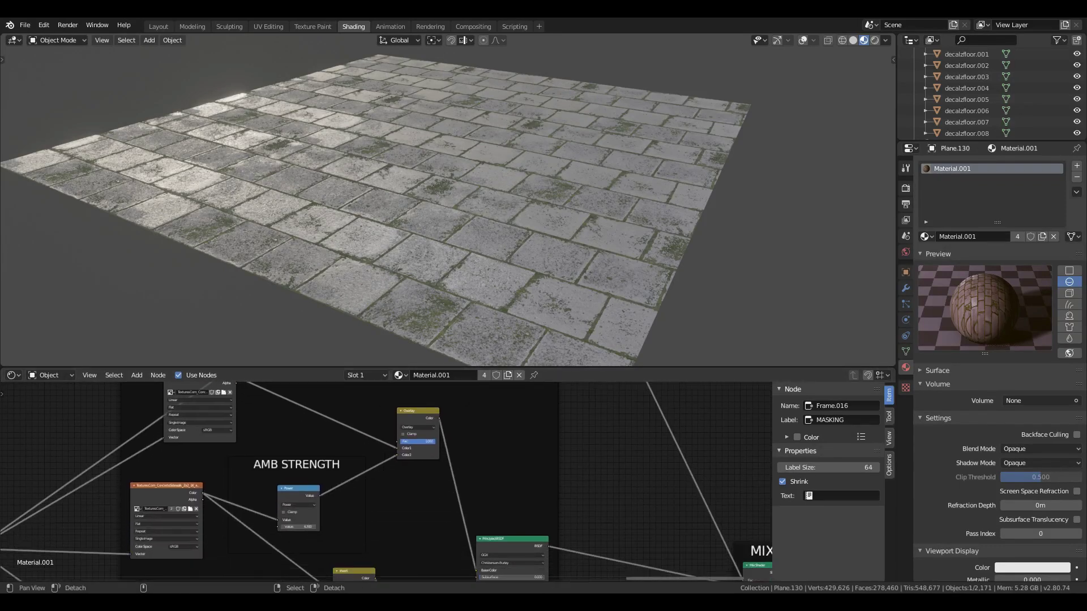
key("shift+a")
mouse_move(463, 480)
left_click(447, 461)
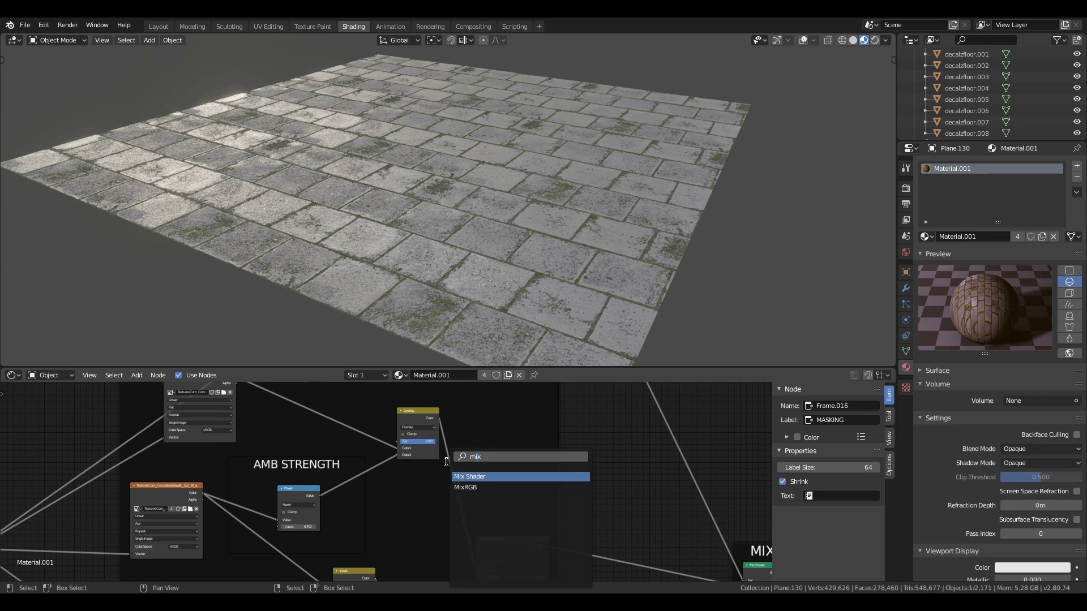
key("Down")
key("Return")
left_click(447, 462)
scroll(501, 509, "up", 3)
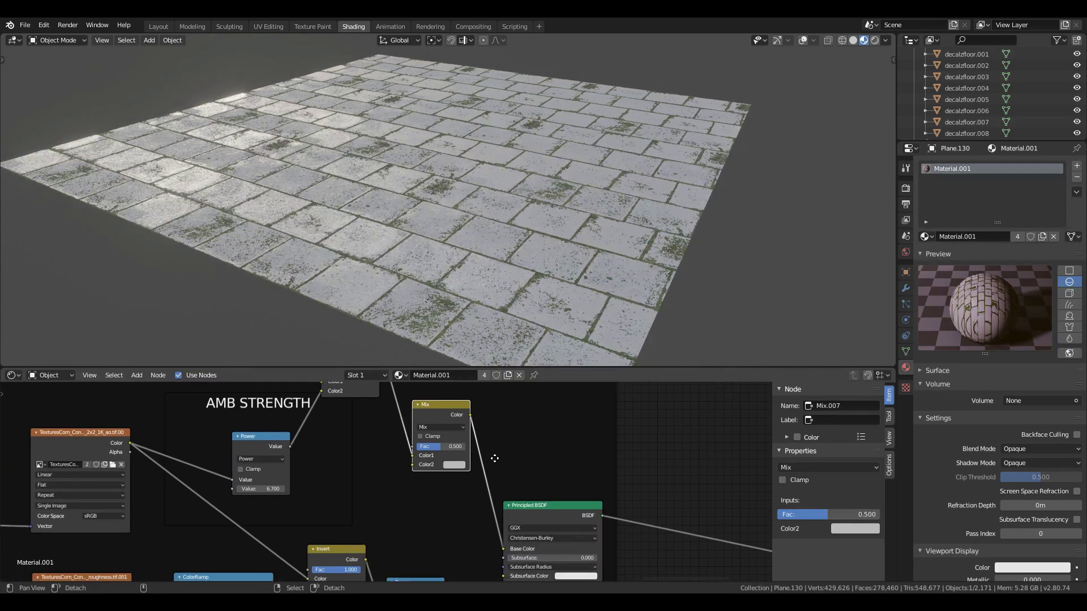
Set the new concrete mix node to Color blending with factor 1.000 and a fully saturated red second color
left_click(436, 437)
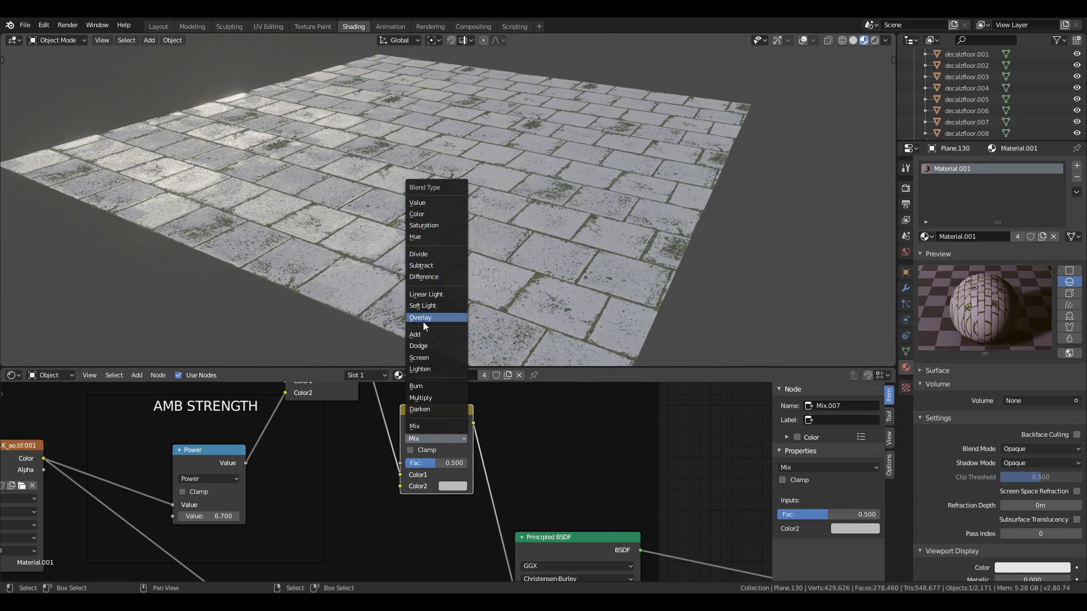
left_click(434, 214)
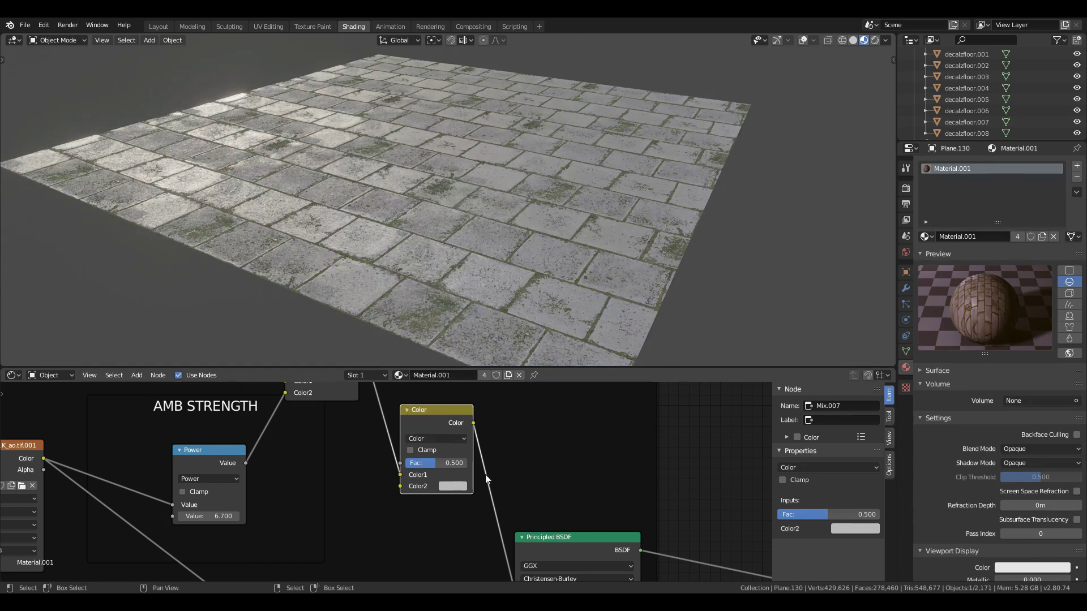
left_click(455, 487)
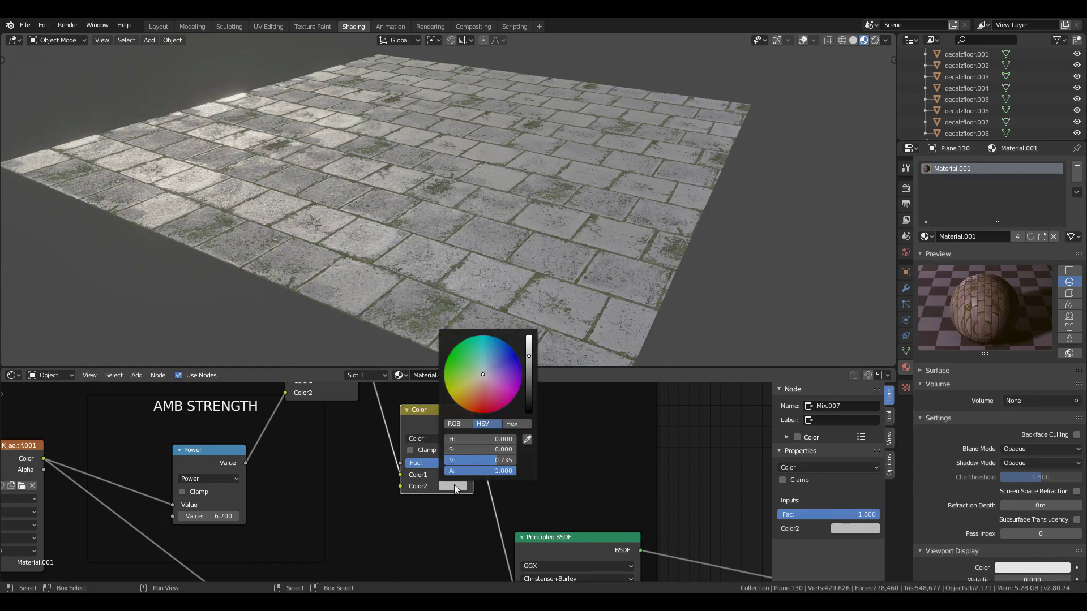
left_click_drag(487, 391, 483, 413)
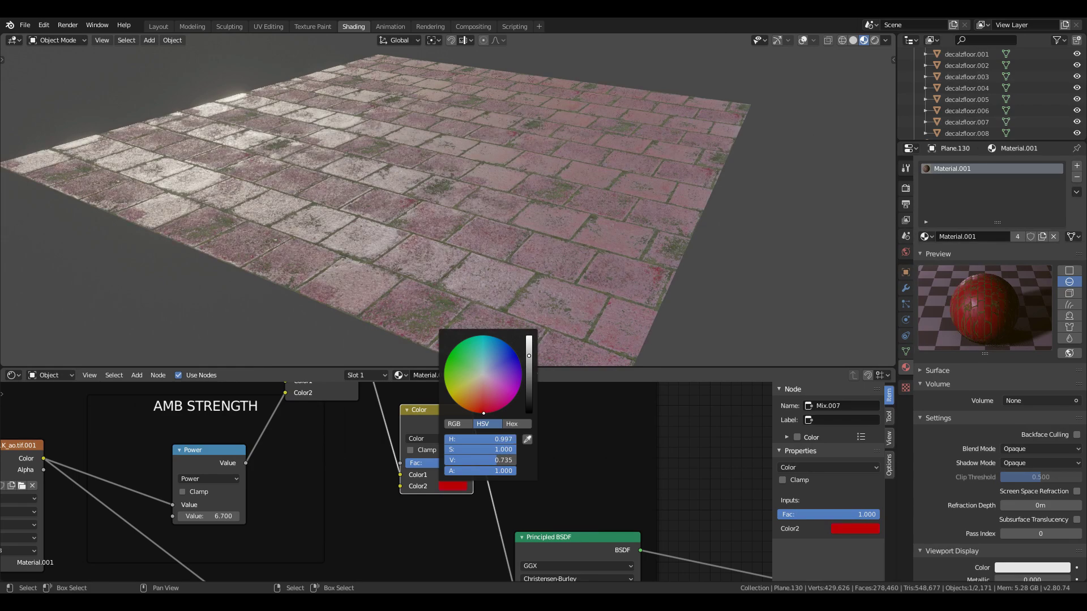
middle_click_drag(335, 257, 717, 300)
Switch the concrete tint node's blend mode to Overlay, keep its second color a saturated red, and check the floor
left_click(456, 439)
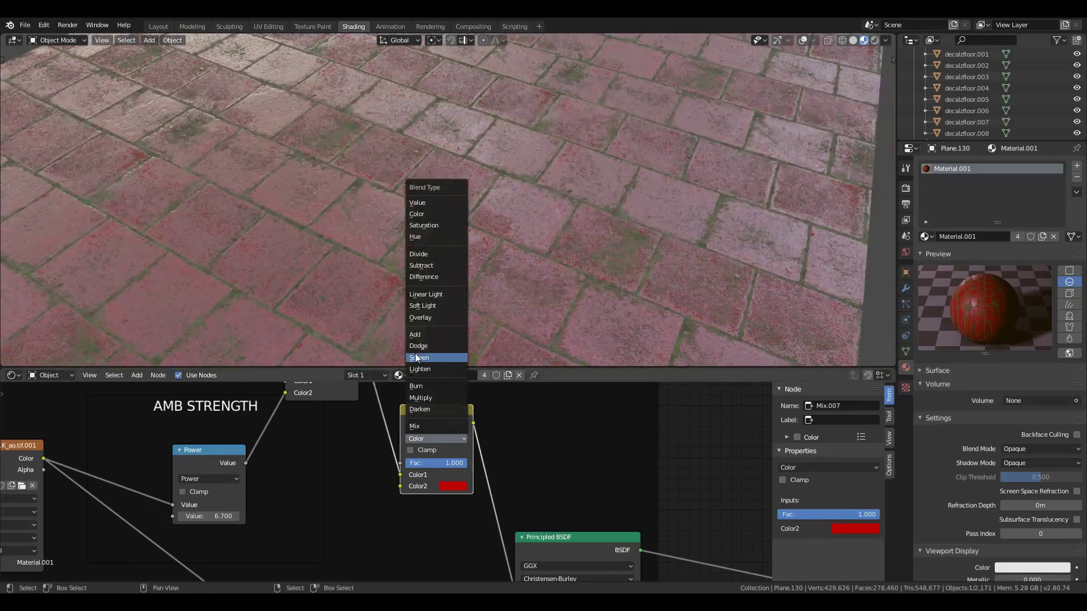
left_click(434, 317)
left_click(454, 487)
left_click_drag(459, 402, 444, 370)
left_click_drag(466, 410, 482, 413)
middle_click_drag(424, 309, 624, 216)
scroll(460, 442, "down", 2)
Insert a MixRGB node between the MOSS frame's Overlay node and its Principled BSDF
middle_click_drag(470, 544, 473, 399)
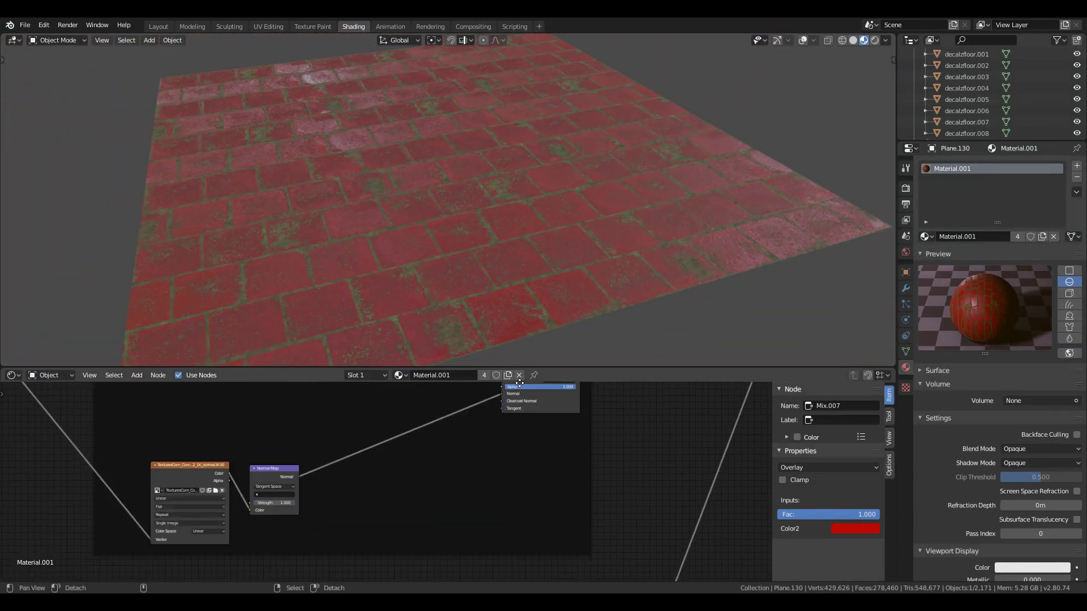
middle_click_drag(509, 555, 518, 408)
scroll(529, 510, "up", 1)
key("shift+a")
left_click(521, 454)
type("mix")
key("Down")
key("Return")
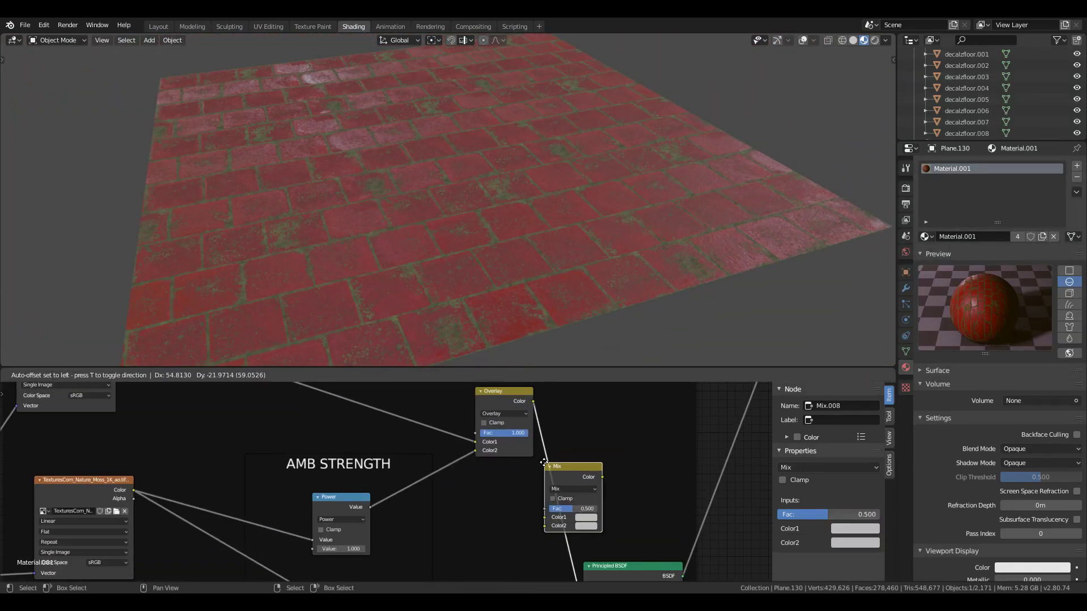
left_click(544, 464)
Set the moss mix node to Overlay blending with factor 1.000 and a green second color, and inspect the floor
left_click(529, 491)
left_click(527, 389)
left_click(533, 527)
left_click_drag(547, 428, 538, 416)
mouse_move(595, 437)
left_mouse_down()
mouse_move(595, 460)
mouse_move(594, 409)
mouse_move(595, 424)
left_mouse_up()
middle_click_drag(586, 273, 558, 298)
scroll(405, 275, "up", 3)
scroll(557, 297, "down", 3)
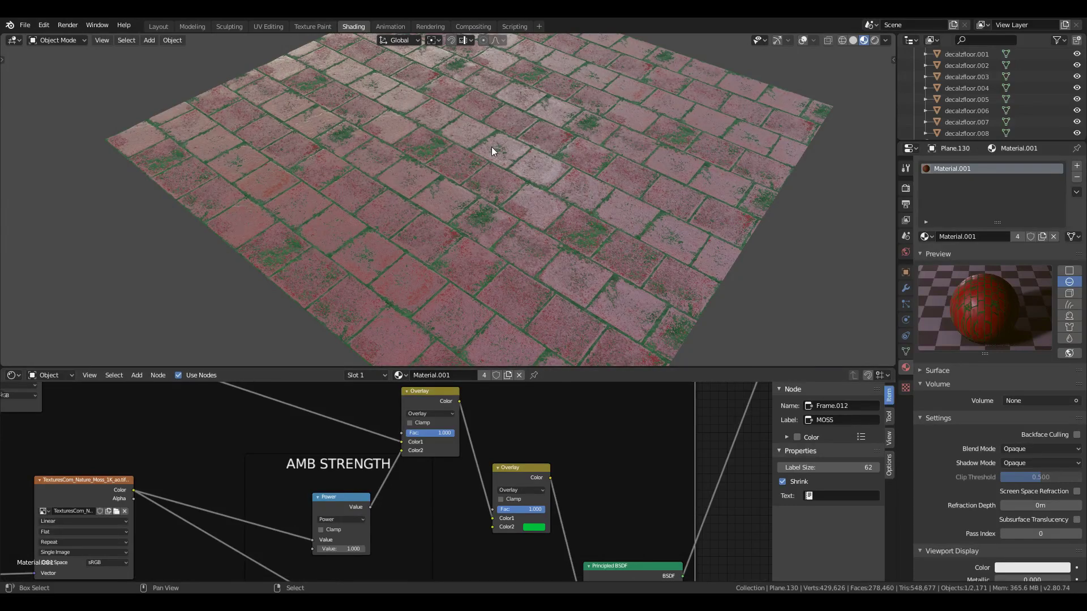
Add a new plane mesh and raise it along Z above the tiled floor
key("shift+a")
mouse_move(480, 47)
left_click(530, 49)
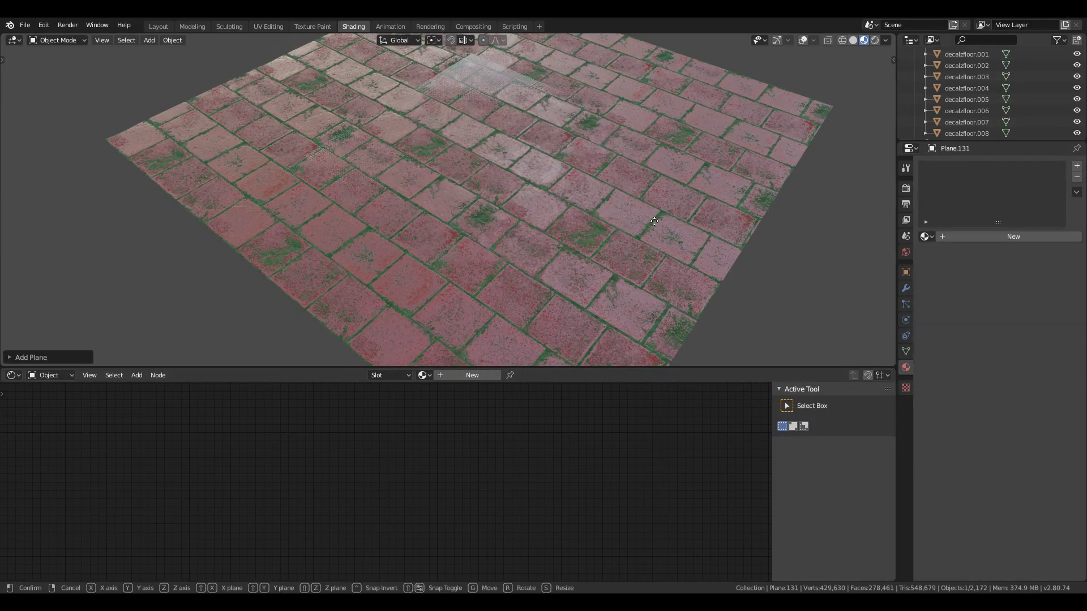
key("g")
key("z")
left_click(466, 57)
Create a new material on the added plane and name it DECAL
left_click(975, 239)
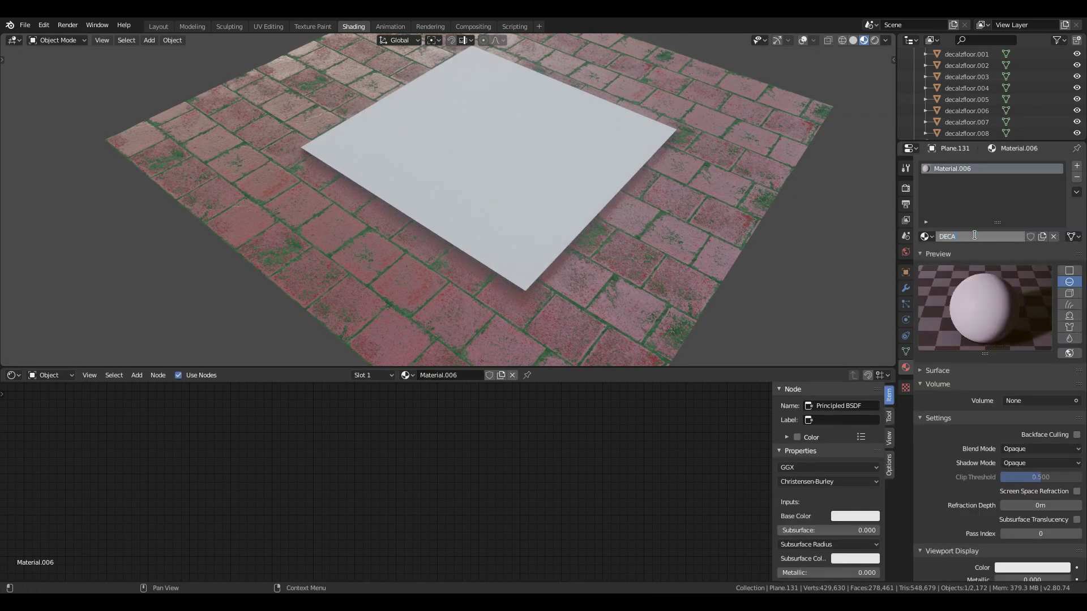
left_click(974, 236)
type("DECAL")
key("Return")
Add an Image Texture node to the DECAL material and load the TexturesCom streak decal PNG ending in masked_S
key("ctrl+space")
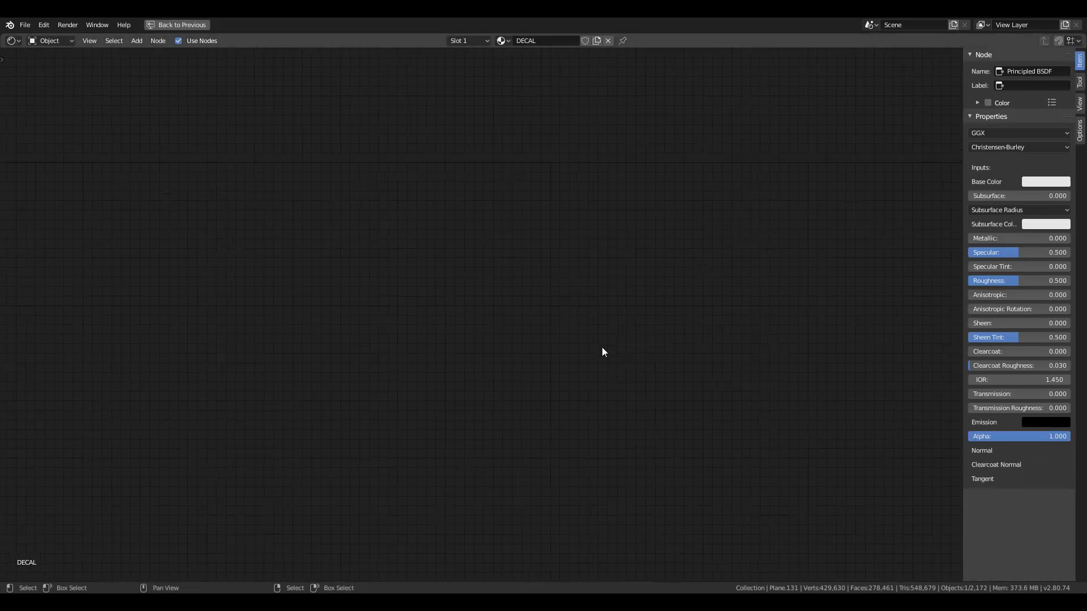
left_click_drag(351, 385, 741, 462, "alt")
left_click_drag(487, 416, 832, 369, "alt")
scroll(488, 311, "up", 8)
left_click_drag(659, 327, 383, 324, "alt")
scroll(462, 322, "up", 4)
key("shift+a")
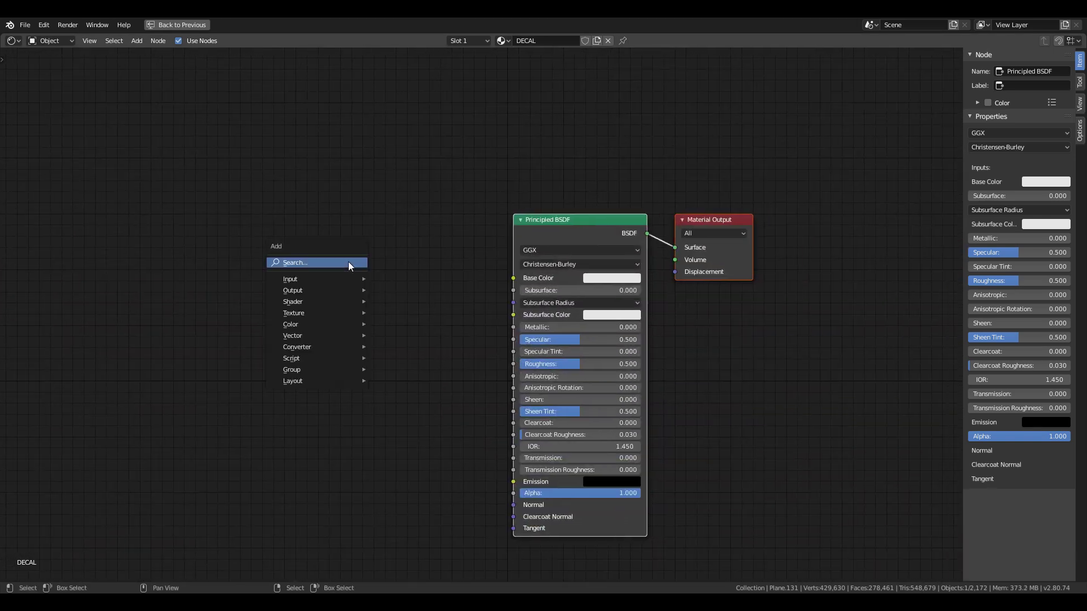
left_click(348, 261)
key("Return")
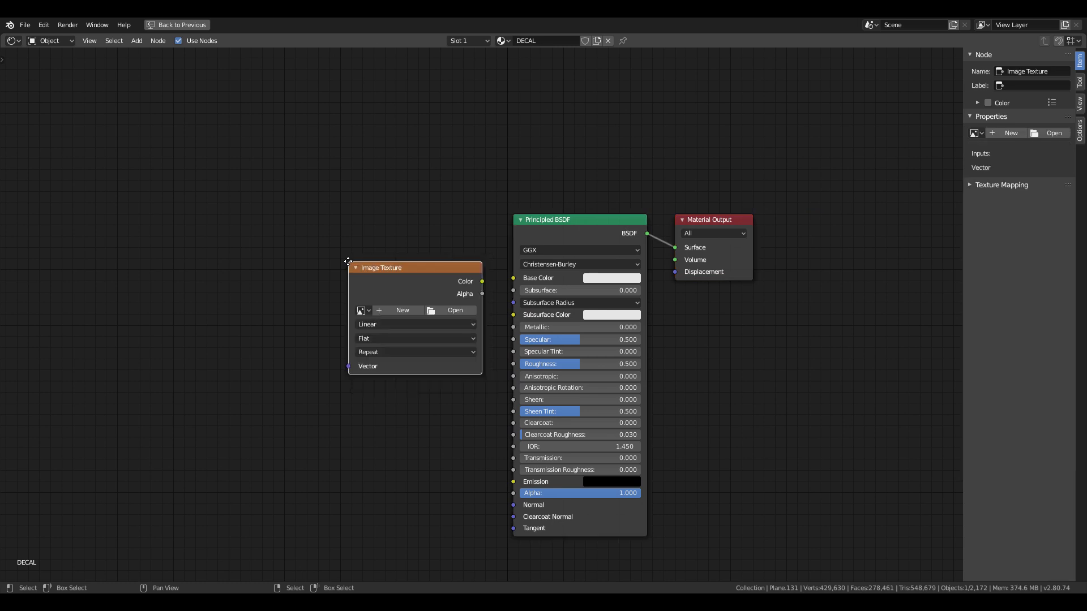
left_click(236, 238)
left_click(342, 280)
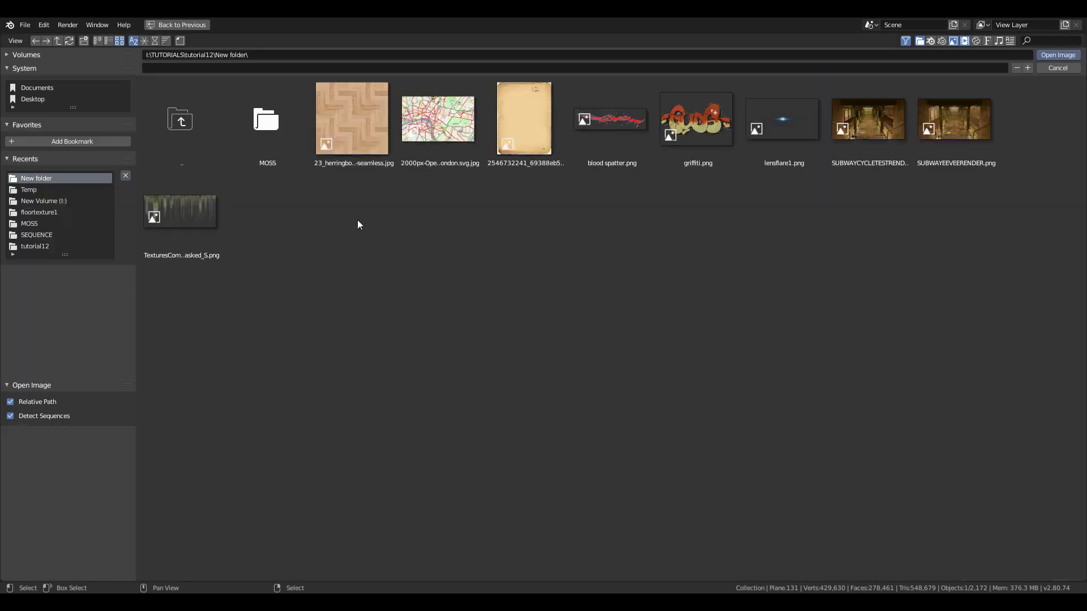
double_click(199, 206)
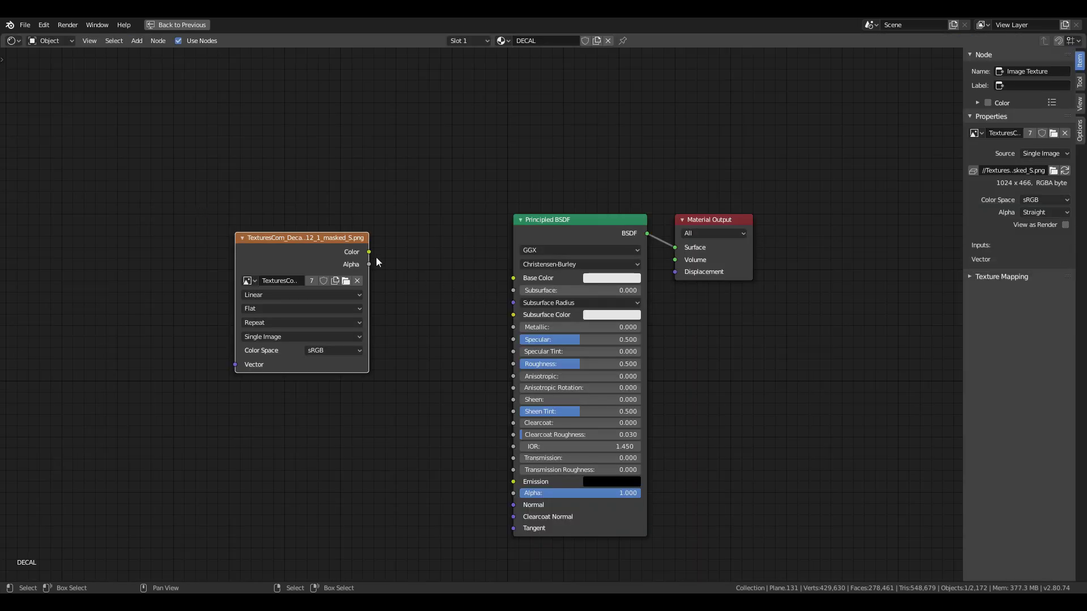
Connect the decal image's Color to the Principled BSDF's Base Color and its Alpha to the Alpha input
left_click_drag(368, 252, 513, 277)
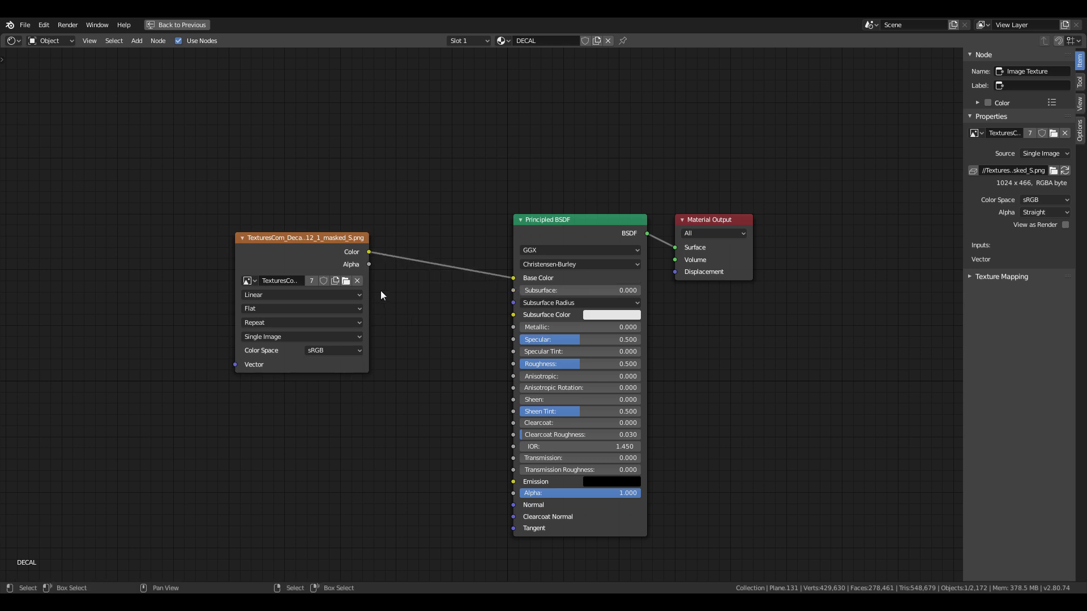
key("g")
left_click(303, 303)
left_click_drag(288, 270, 431, 463)
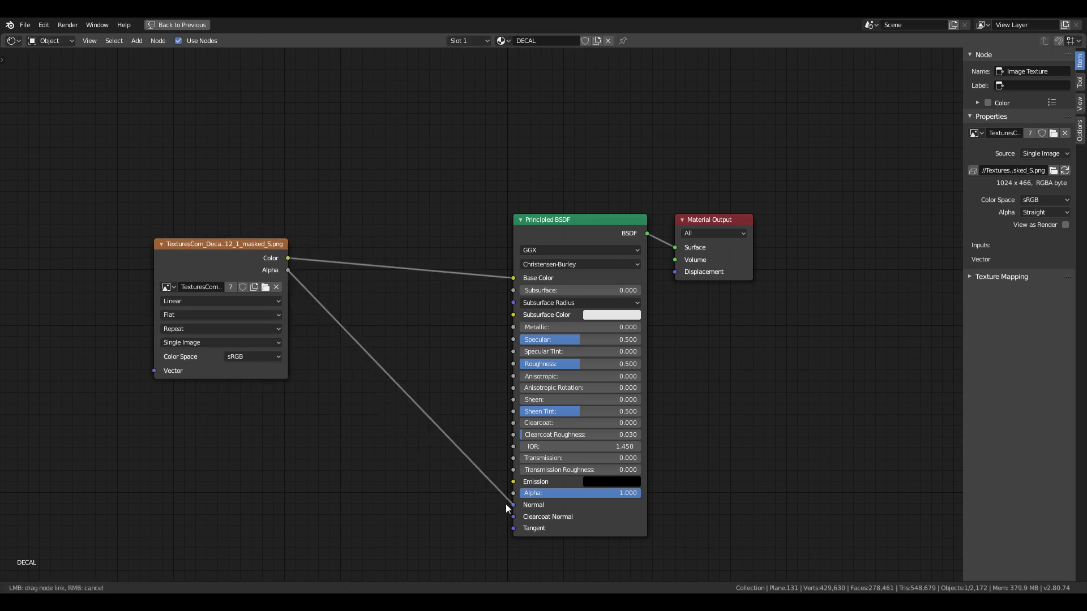
left_click_drag(513, 498, 513, 494)
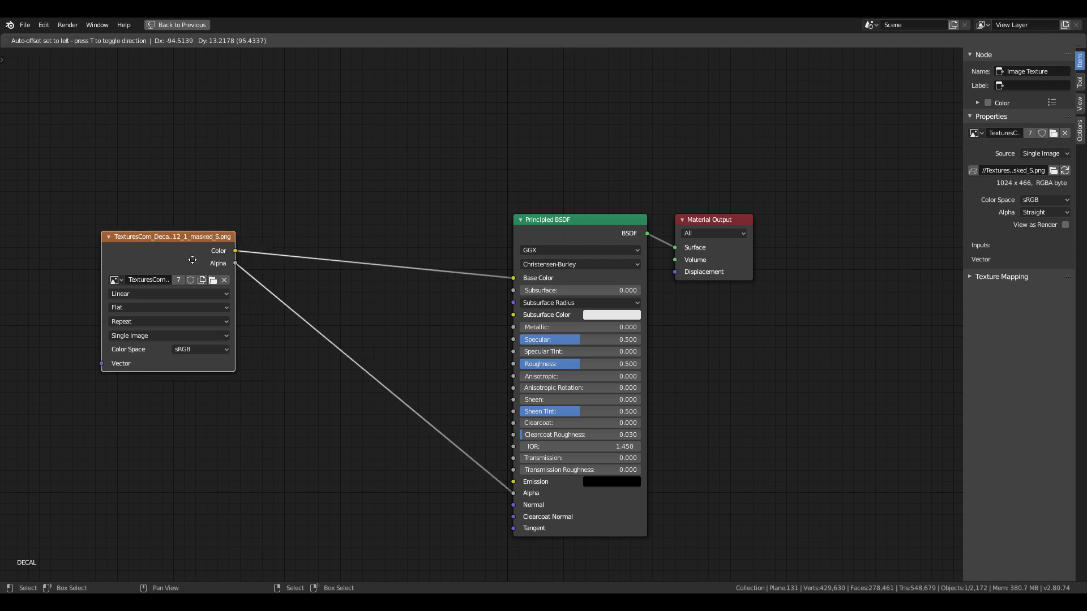
Set the DECAL material's blend mode to Alpha Blend and shadow mode to None, with Backface Culling enabled
key("ctrl+space")
middle_click_drag(468, 229, 340, 243)
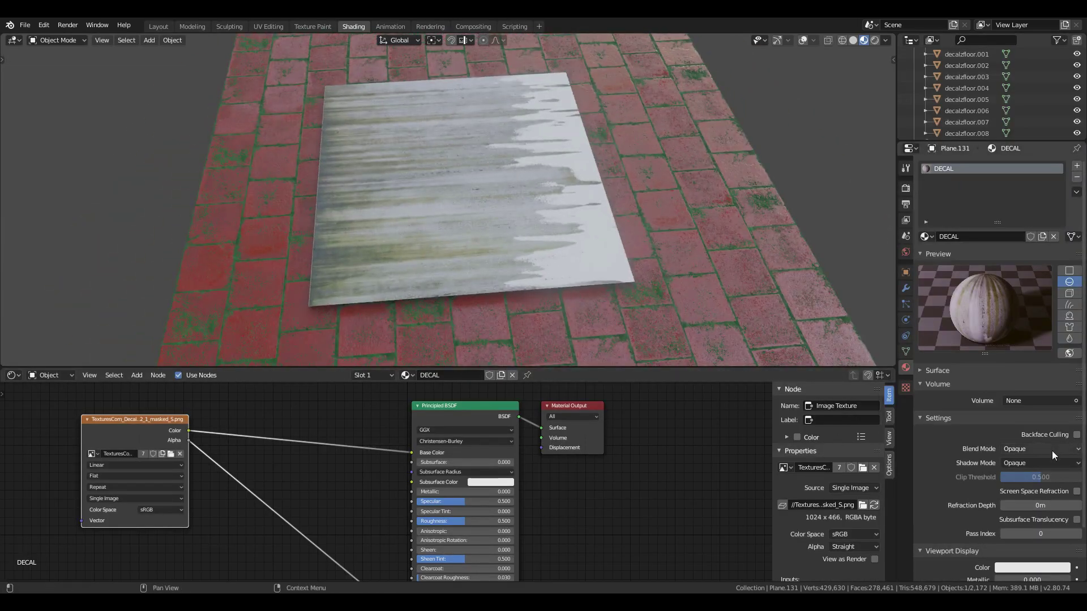
scroll(1052, 456, "down", 2)
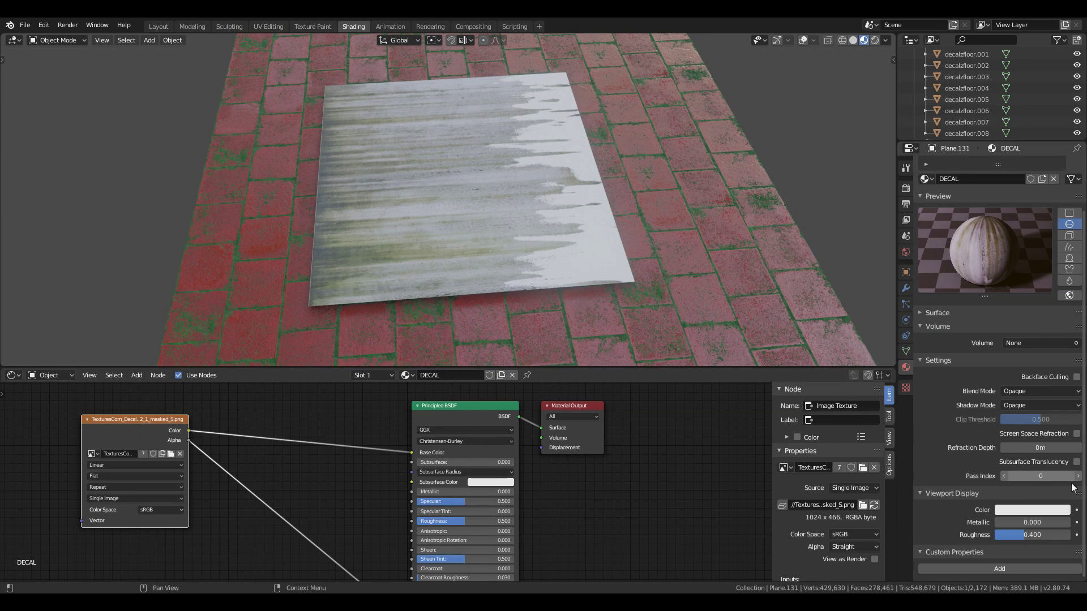
left_click(1074, 392)
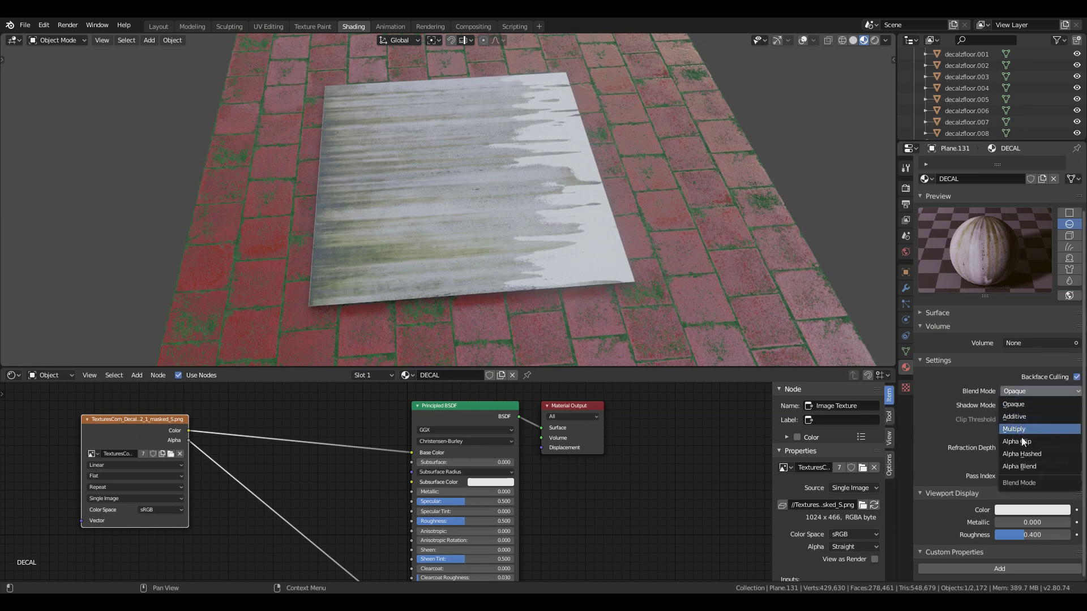
left_click(1022, 466)
Enlarge the decal plane and reposition it over the tiled floor in top view
middle_click_drag(722, 295, 684, 220)
key("s")
left_click(780, 255)
key("KP_7")
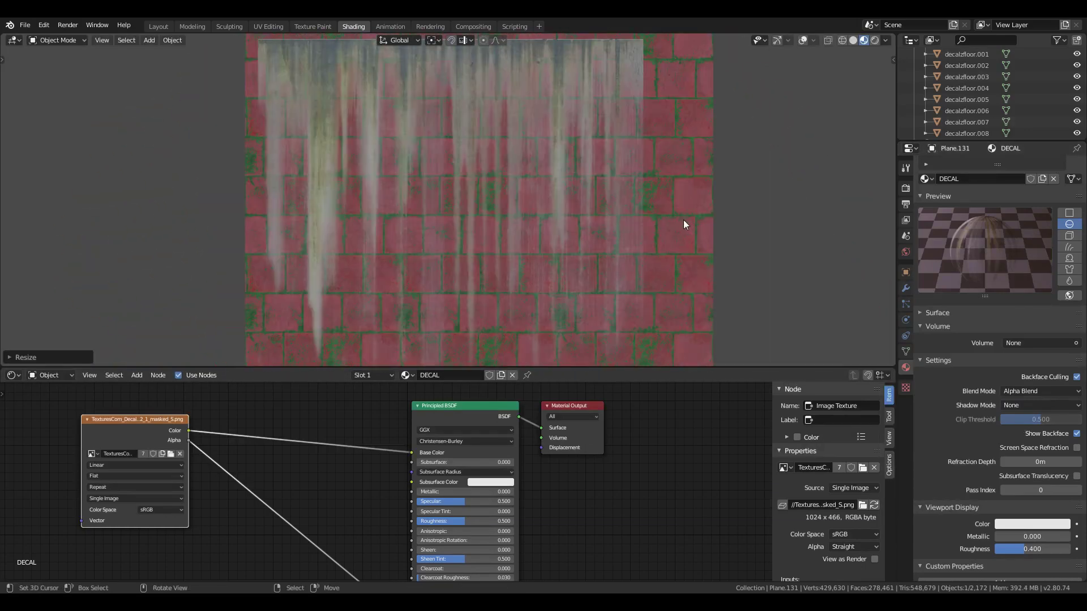
key("g")
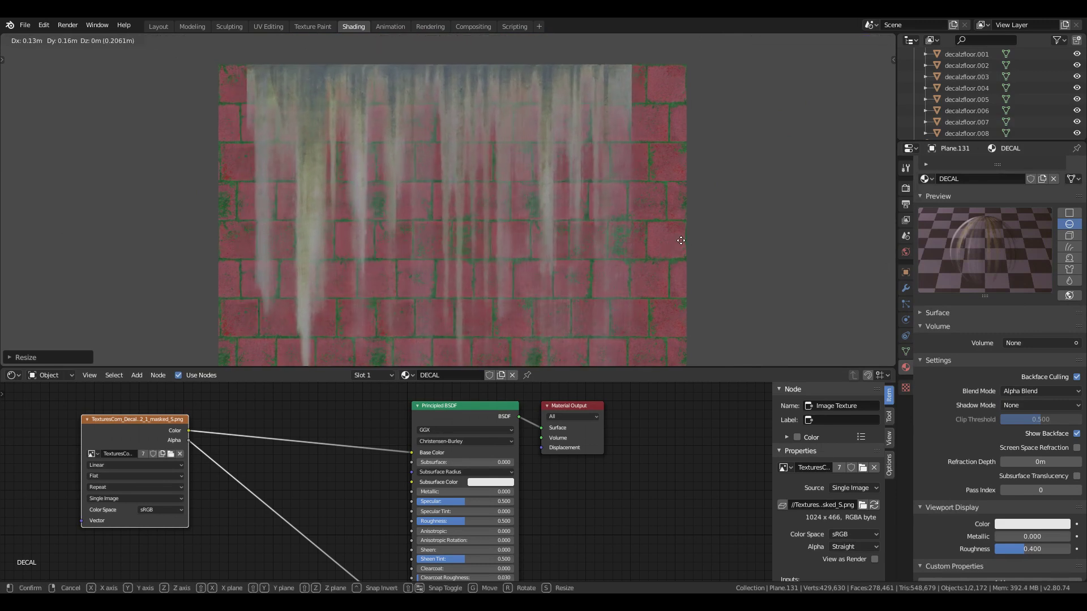
left_click(688, 245)
Rescale the decal plane and shift it along X so its width matches the floor's width
key("s")
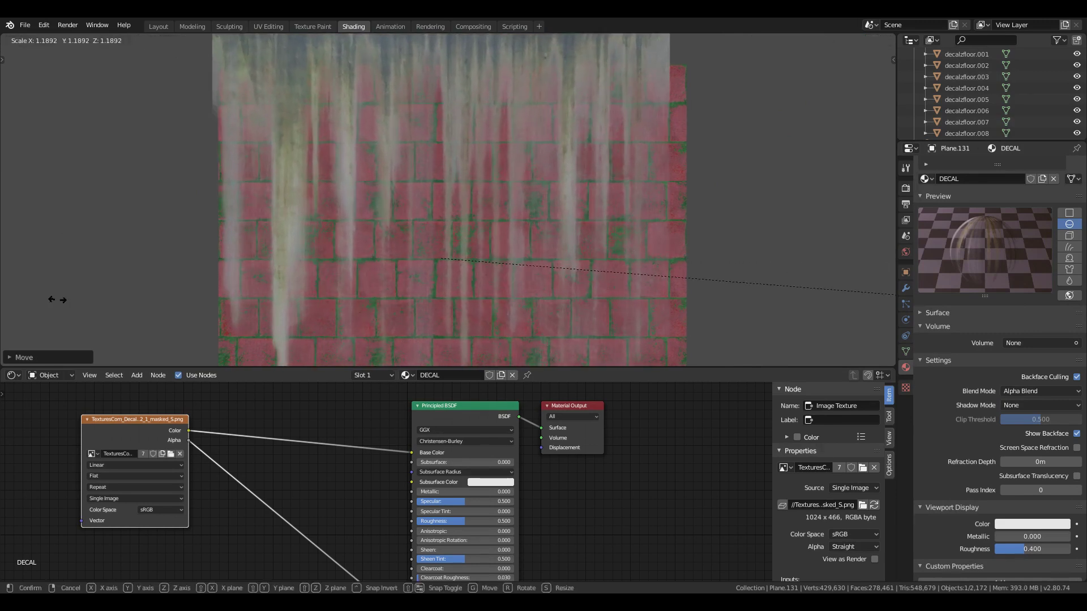
left_click(126, 313)
key("g")
key("x")
left_click(469, 291)
key("s")
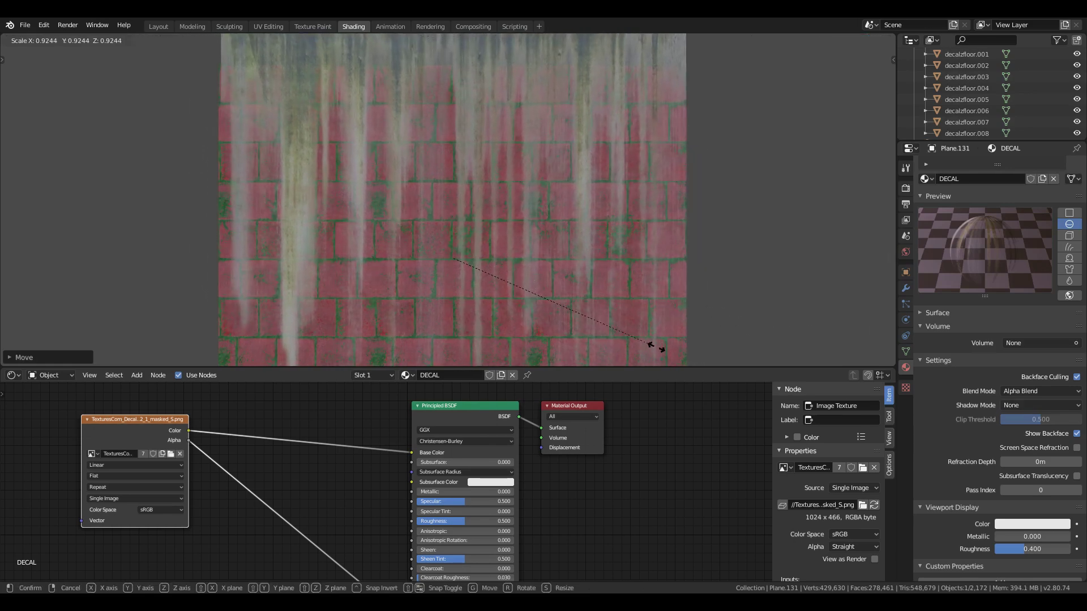
left_click(415, 211)
Lower the decal plane along Z toward the floor and slide it along Y to line up with the floor's edge
middle_click_drag(414, 211, 527, 187)
key("g")
key("z")
left_click(502, 255)
key("g")
key("x")
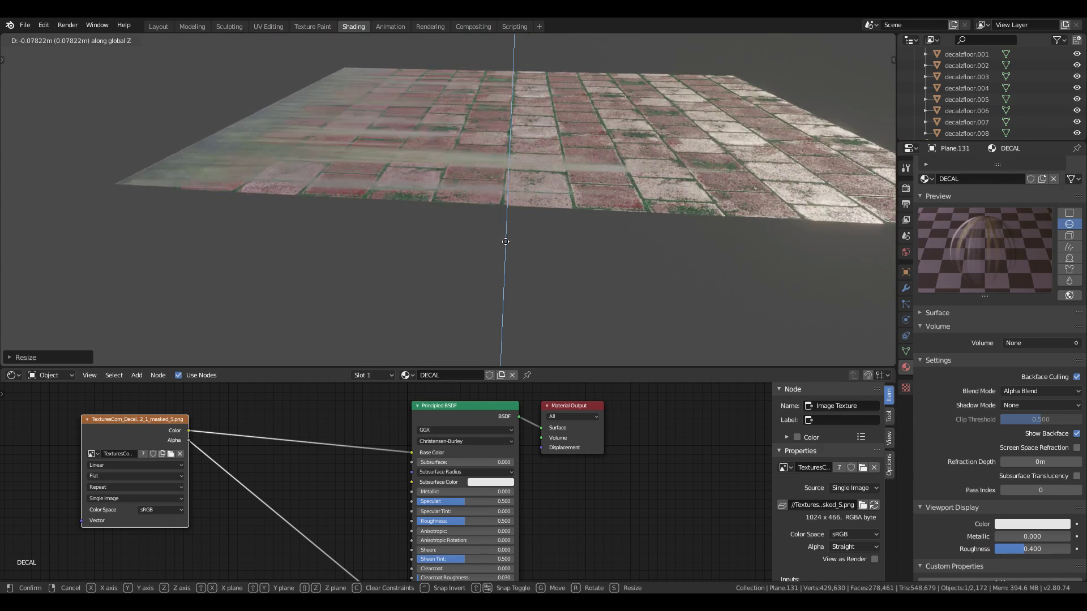
key("y")
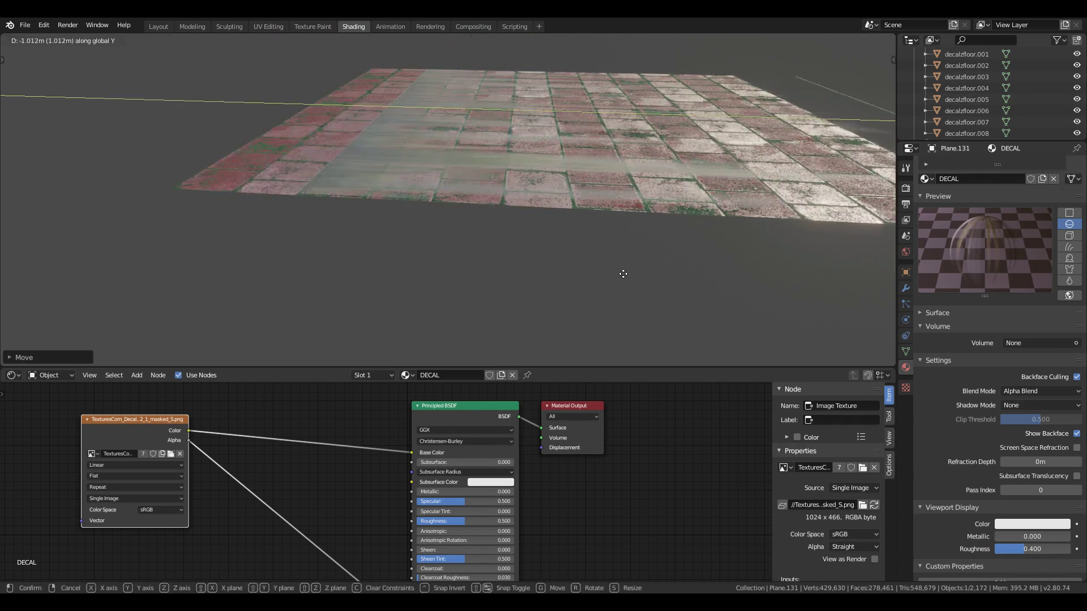
left_click(547, 260)
middle_click_drag(555, 141, 538, 221)
Make room between the DECAL material's nodes and add a ColorRamp node below the image texture
middle_click_drag(342, 448, 502, 453)
left_click_drag(258, 431, 165, 430)
key("shift+a")
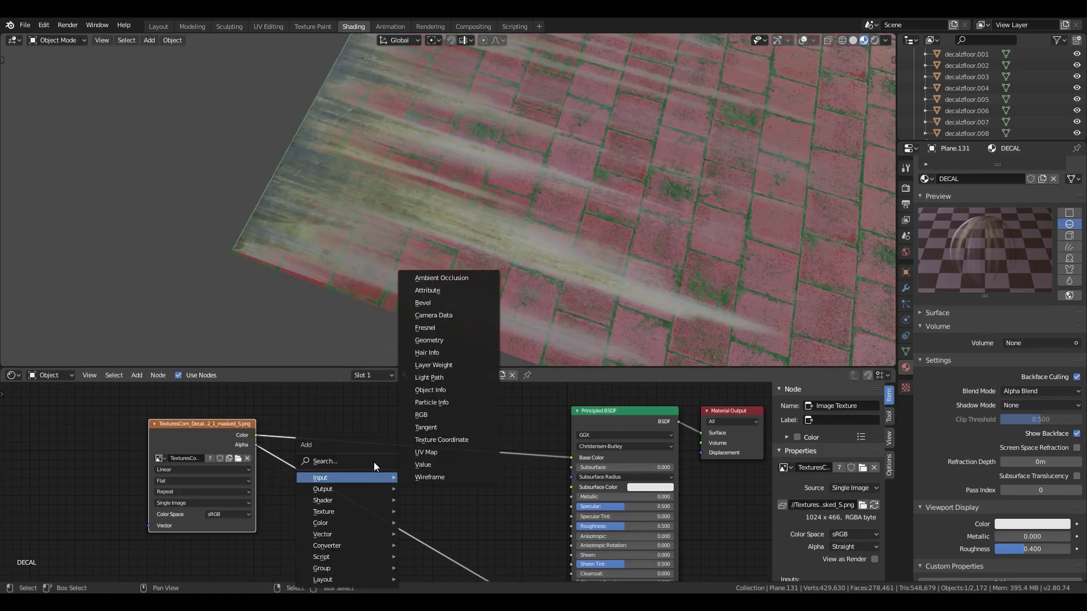
left_click(371, 459)
type("COL")
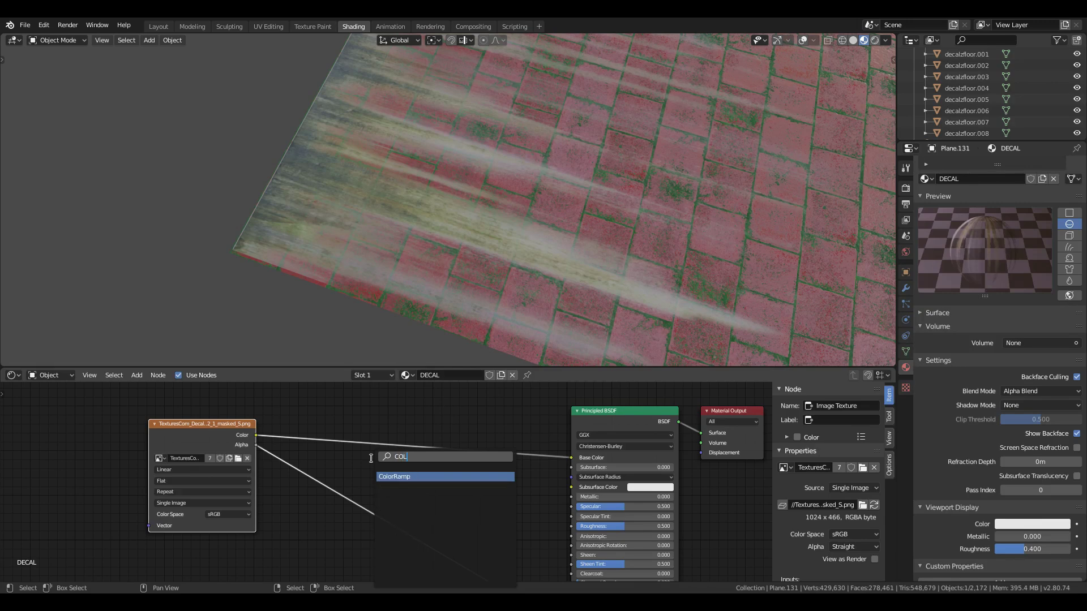
key("Return")
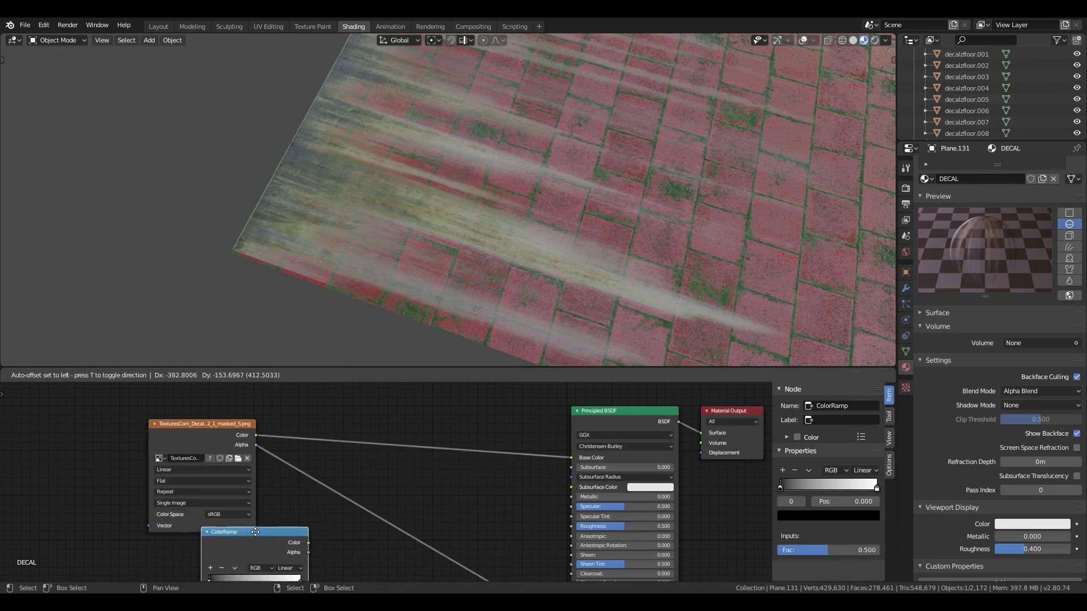
left_click(286, 533)
Connect the decal image to the ColorRamp's Fac and the ramp's Color to the Principled BSDF's Roughness
middle_click_drag(343, 480, 334, 425)
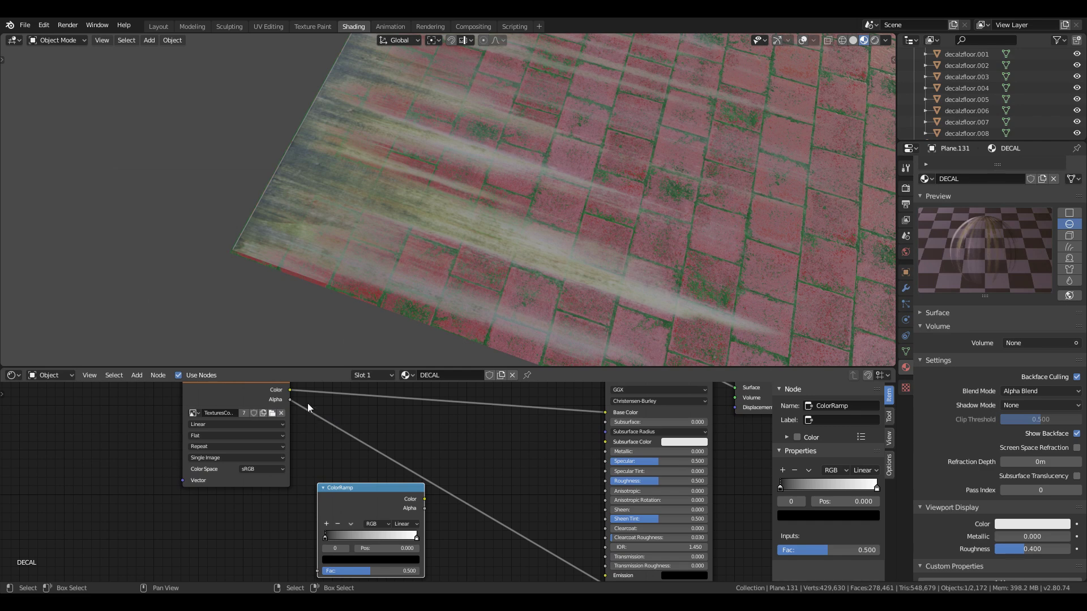
left_click_drag(289, 389, 317, 571)
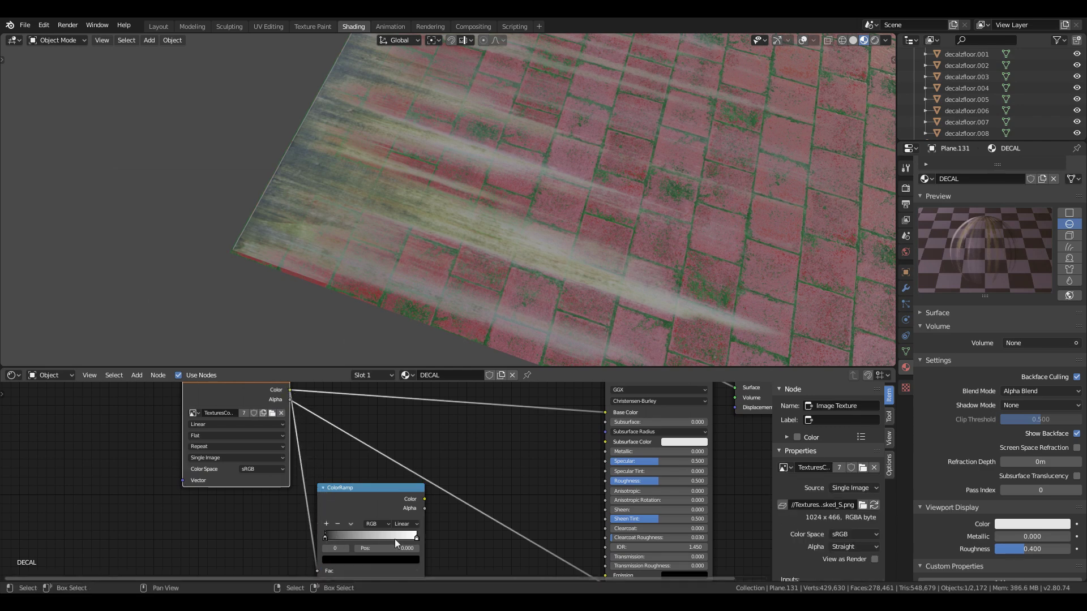
left_click(422, 505)
left_click_drag(611, 480, 611, 480)
Tighten the roughness ramp by bringing its white stop close to the black stop, with the black stop at 0.068
middle_click_drag(527, 249, 562, 241)
scroll(560, 242, "up", 3)
middle_click_drag(465, 507, 540, 482)
scroll(538, 485, "up", 2)
left_click_drag(485, 515, 405, 514)
scroll(407, 462, "down", 4)
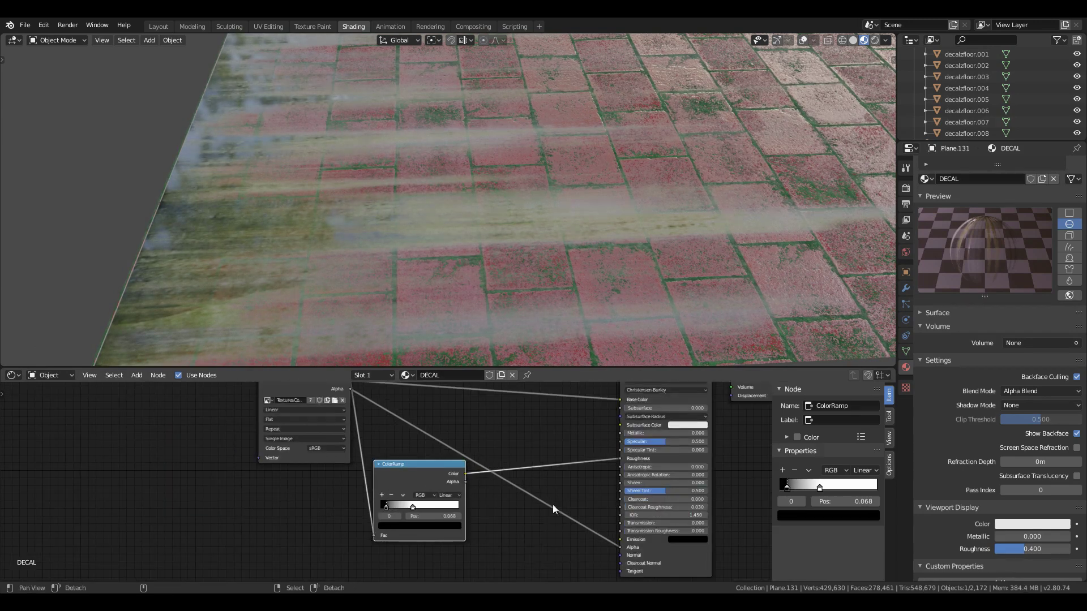
Duplicate the ColorRamp and insert the copy on the link between the decal image's Alpha and the Principled BSDF's Alpha
middle_click_drag(549, 504, 477, 476)
key("shift+d")
left_click(495, 481)
left_click_drag(331, 435, 451, 384)
left_click(451, 383)
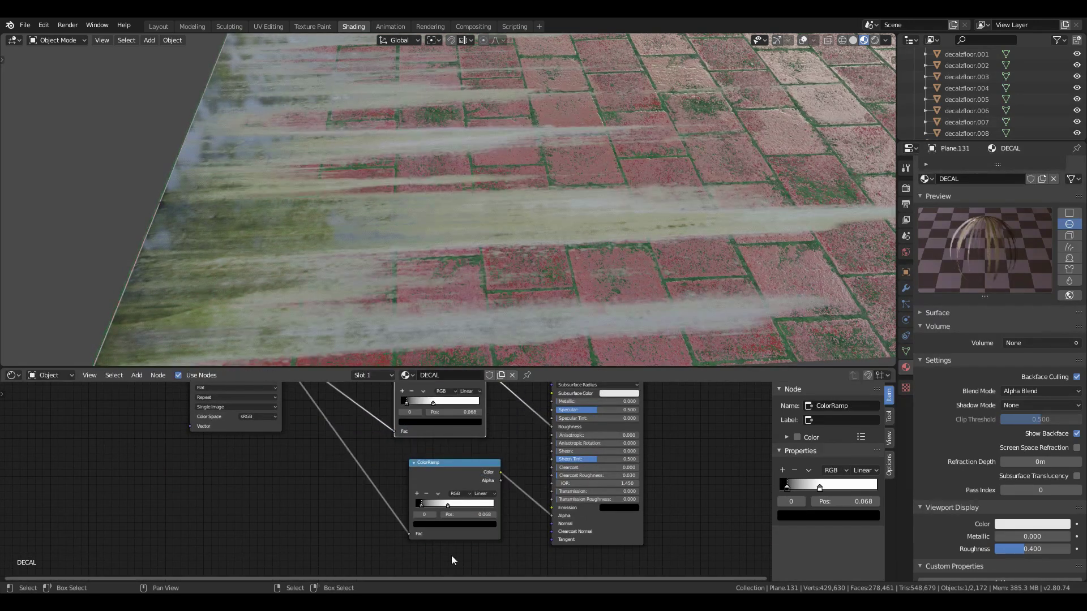
Spread the alpha ramp's black and white stops far apart and pull the roughness ramp's white stop closer to black
scroll(437, 560, "up", 3)
left_click_drag(370, 486, 345, 493)
left_click_drag(421, 491, 628, 493)
middle_click_drag(255, 462, 317, 468)
left_click_drag(445, 503, 407, 504)
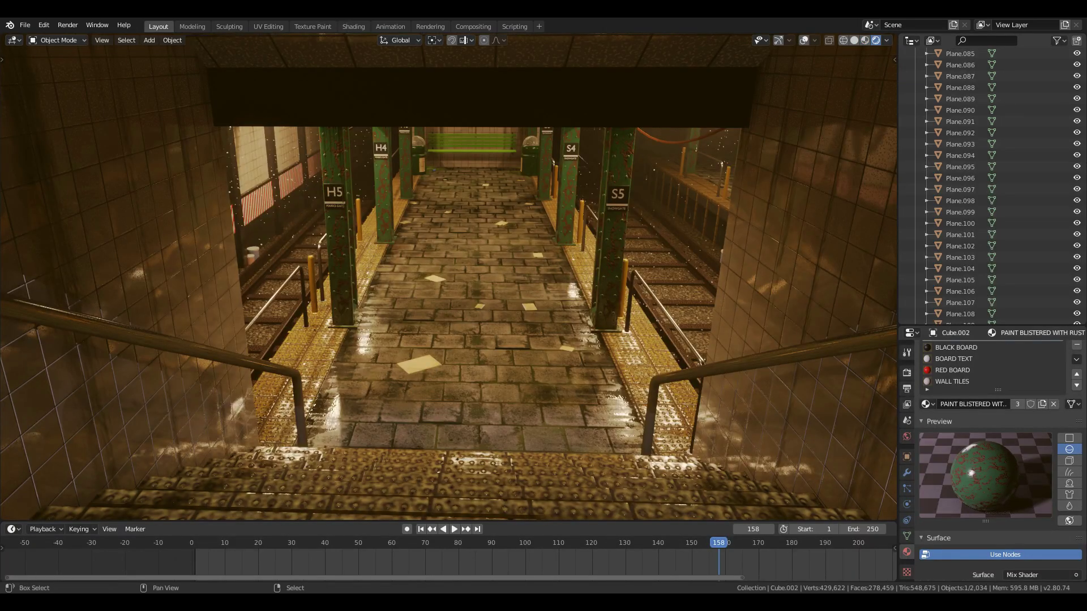
Walk through the finished station scene to examine the reflections on the platform floor
key("shift+grave")
key("w")
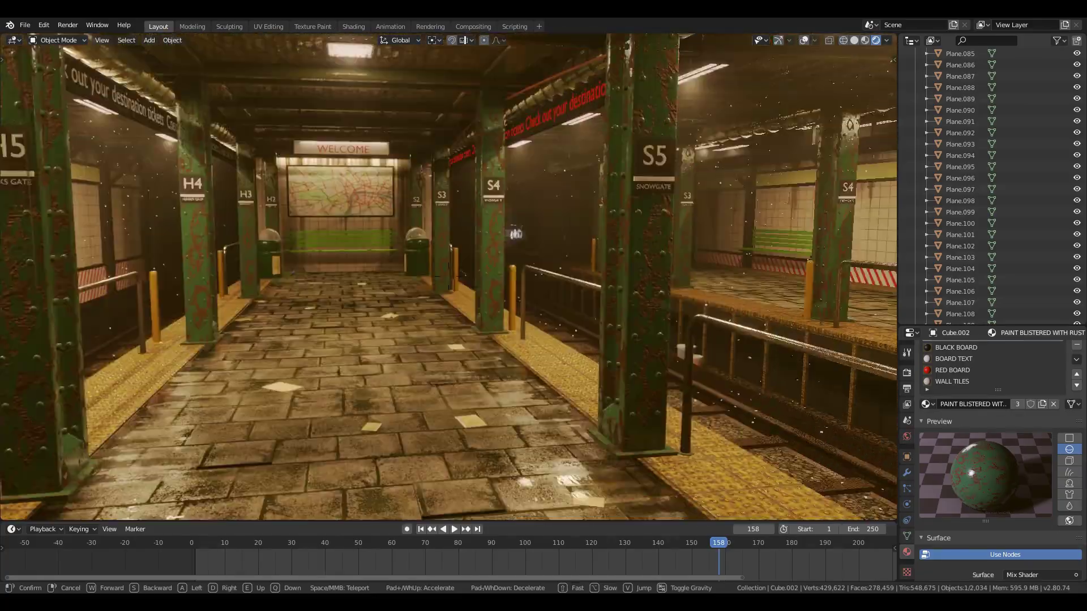
key("d")
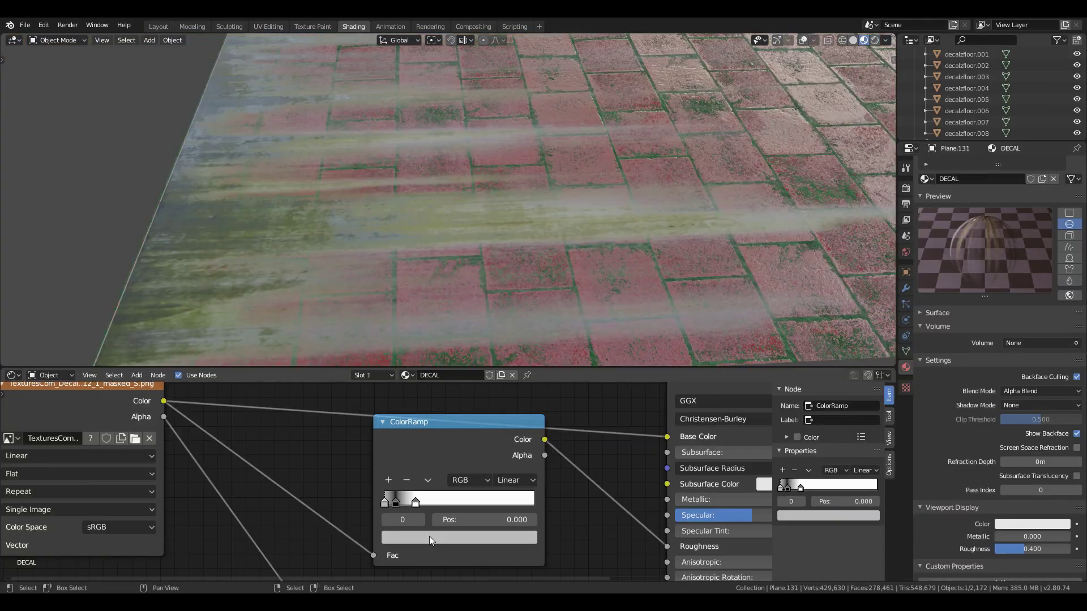
Make the roughness ramp's first stop light gray, and set the black stop to 0.086 and the white stop to 0.177
left_click(431, 539)
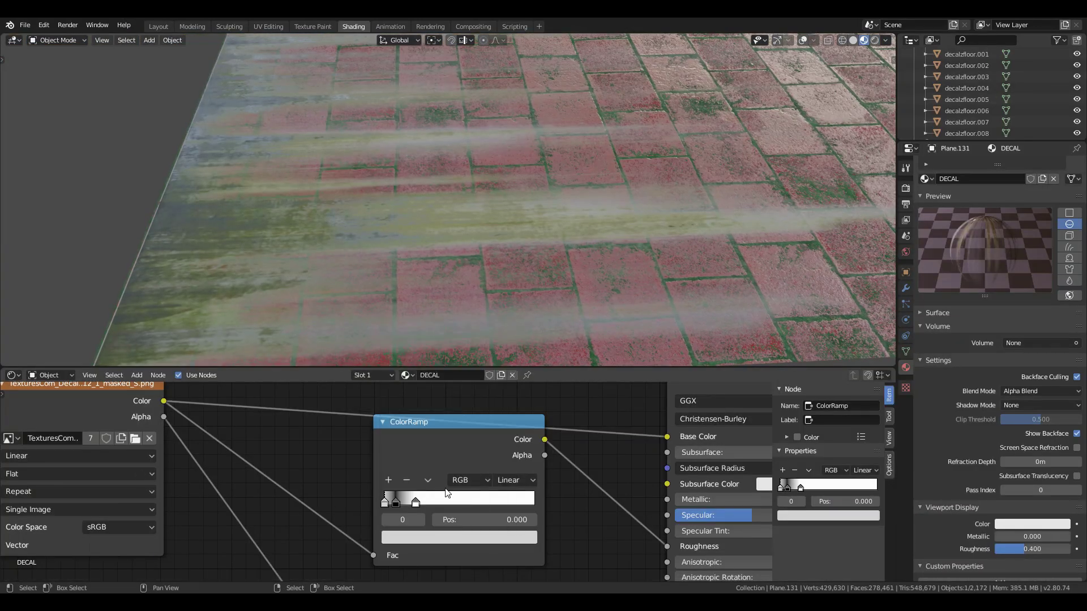
mouse_move(395, 504)
left_mouse_down()
mouse_move(410, 502)
mouse_move(395, 503)
left_mouse_up()
left_click(400, 501)
mouse_move(335, 256)
middle_mouse_down()
mouse_move(257, 296)
mouse_move(283, 227)
mouse_move(369, 252)
mouse_move(343, 252)
middle_mouse_up()
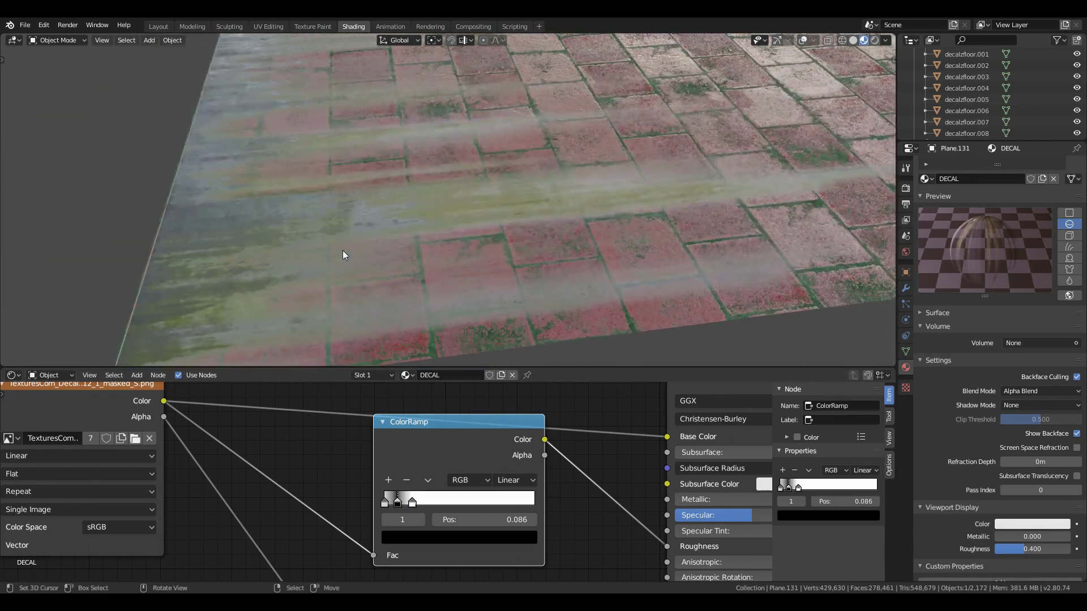
left_click(412, 501)
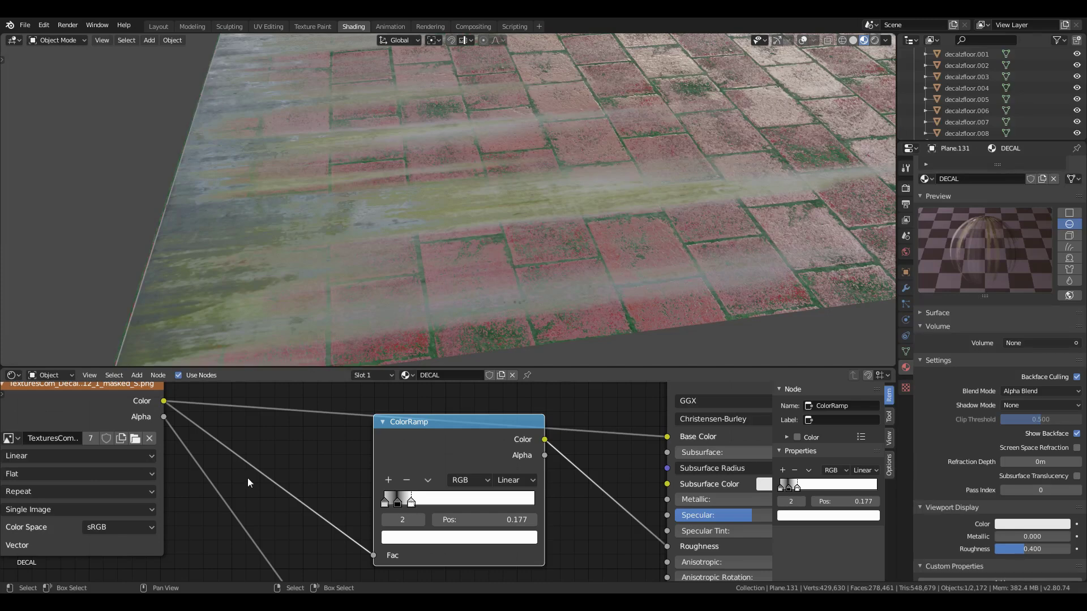
Switch the viewport to rendered shading, add an Area light and position it over the decal's end of the floor
scroll(247, 478, "down", 1)
scroll(304, 465, "down", 2)
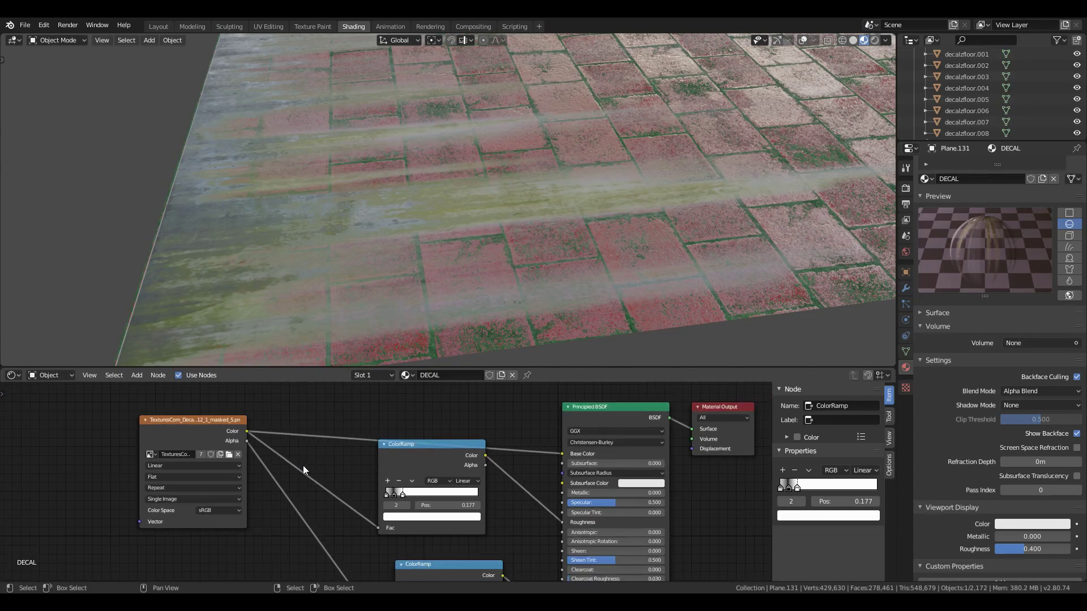
middle_click_drag(334, 484, 277, 441)
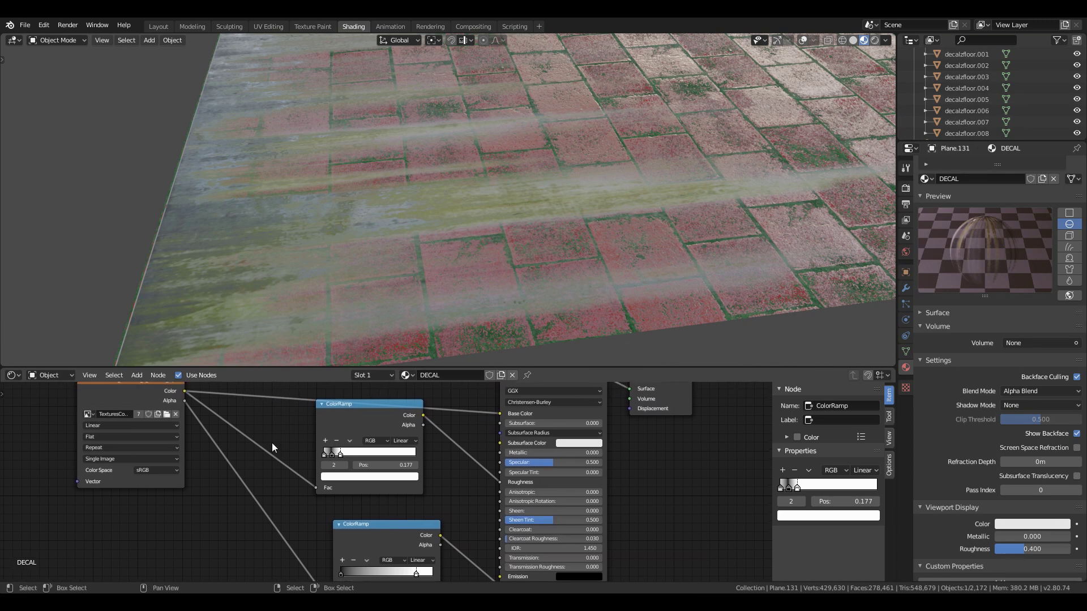
left_click(874, 41)
key("shift+a")
key("shift+a")
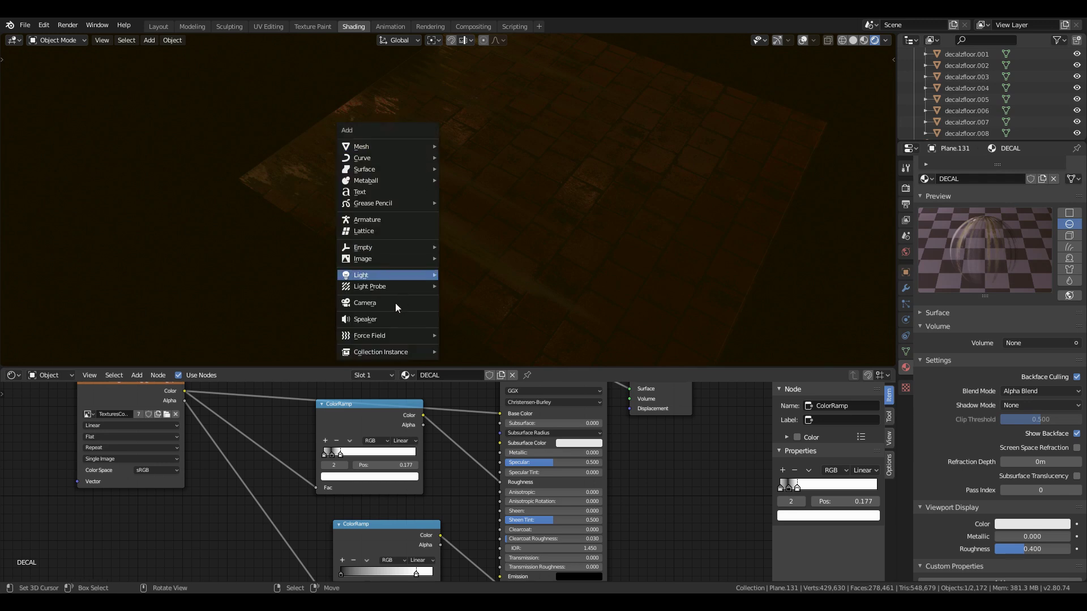
mouse_move(396, 290)
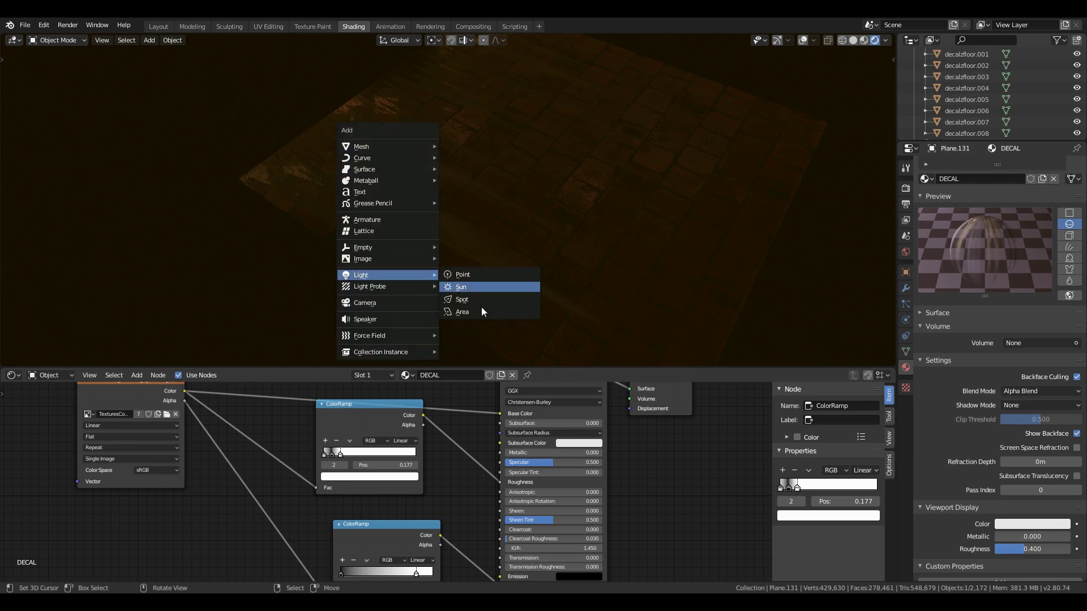
left_click(522, 311)
key("g")
left_click(550, 229)
key("g")
left_click(444, 196)
Select the decal plane and set its roughness ramp's middle stop to position 0.100 with a dark gray color
middle_click_drag(443, 195, 509, 226)
scroll(488, 246, "up", 2)
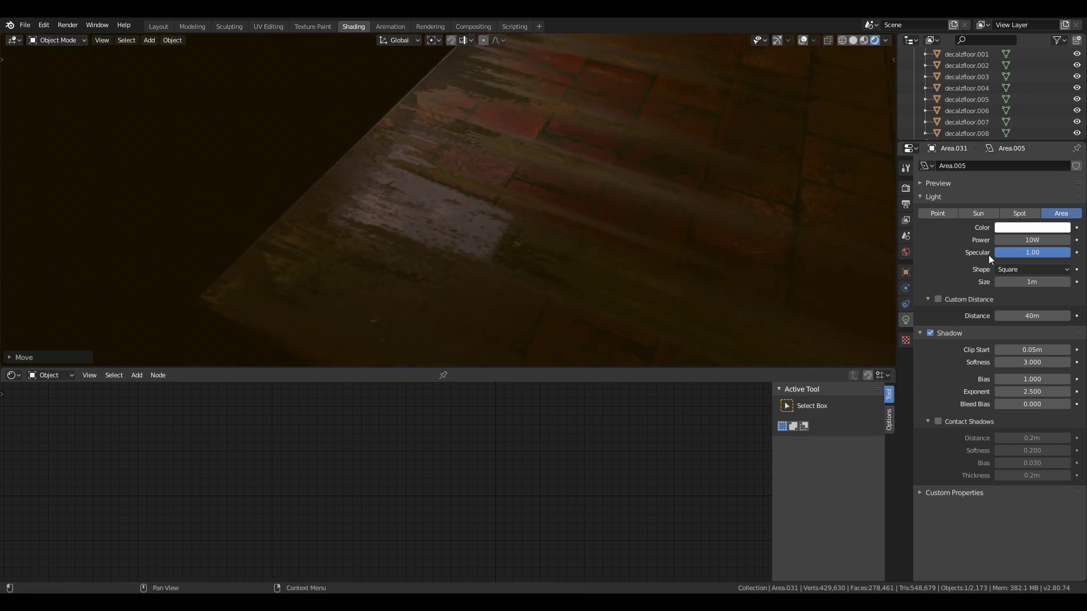
left_click(408, 205)
key("g")
right_click(443, 194)
scroll(260, 441, "up", 5)
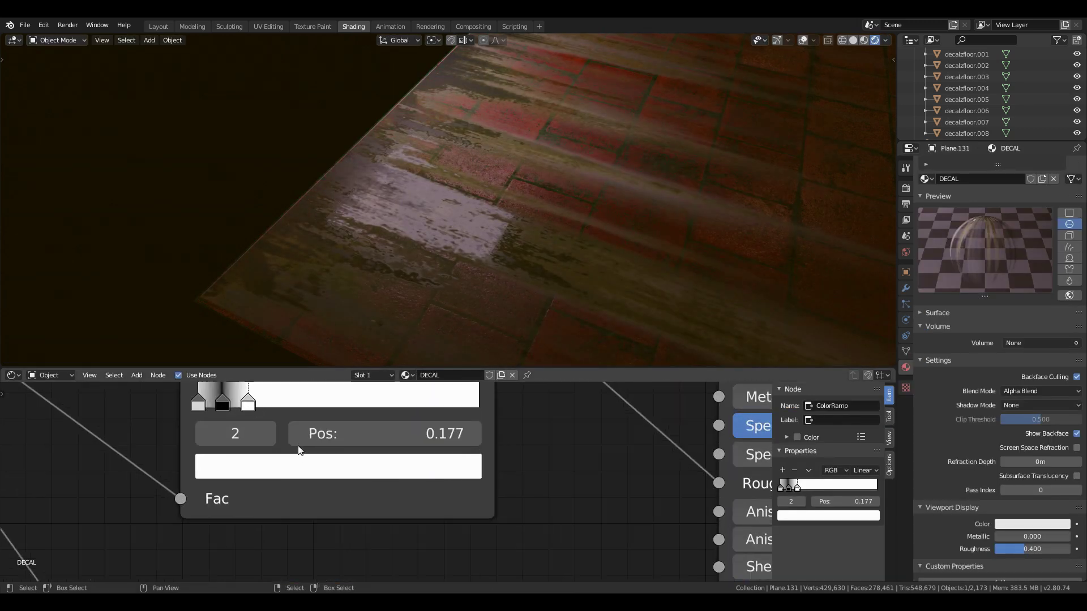
left_click_drag(222, 403, 227, 405)
left_click(297, 468)
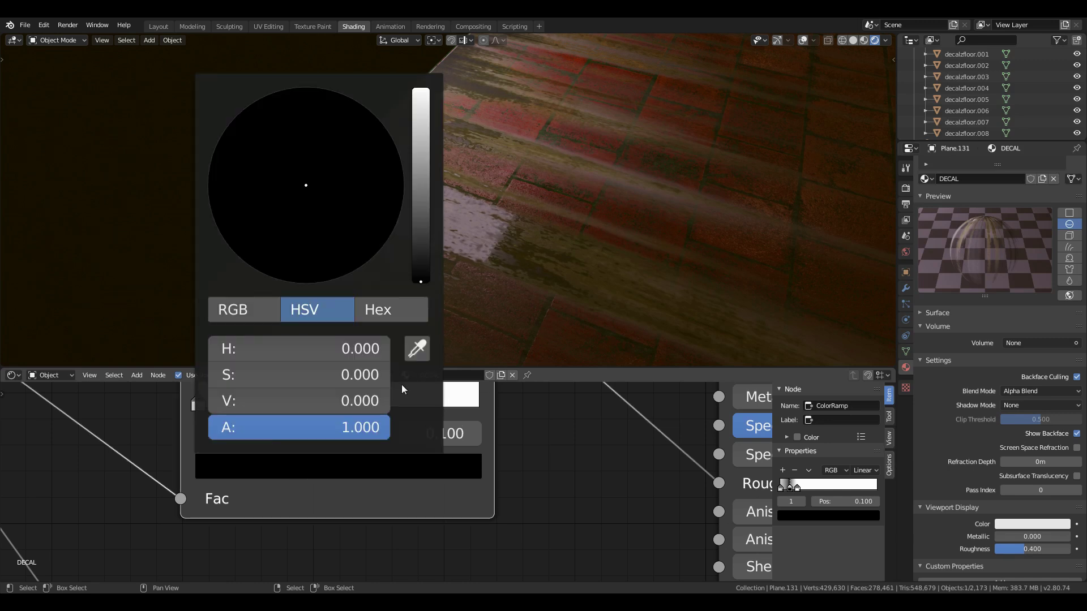
left_click_drag(426, 280, 420, 210)
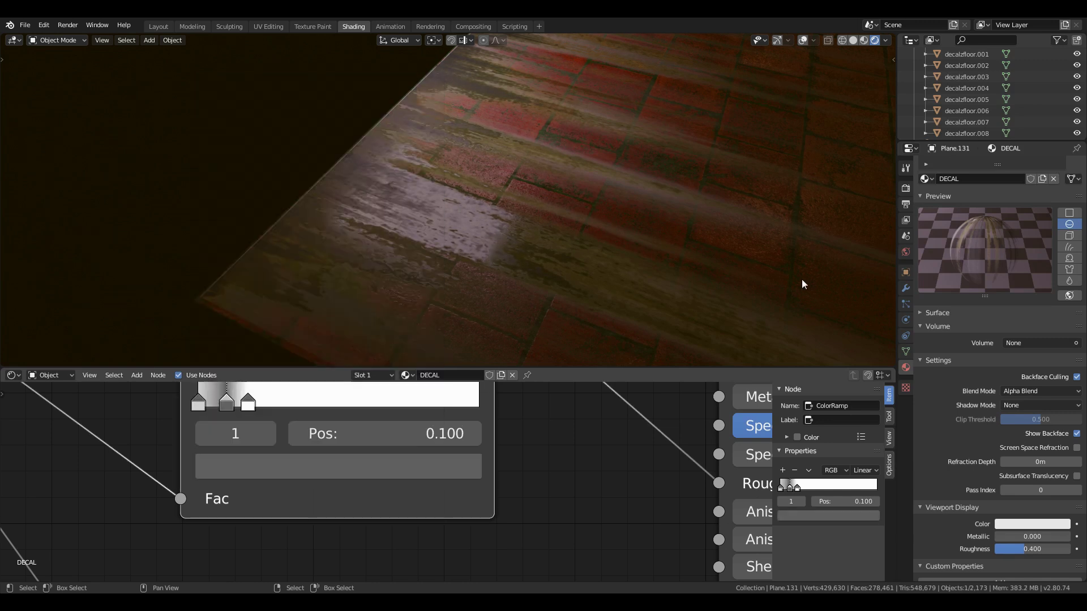
Examine the decal's reflections from several angles and return the viewport to LookDev shading
scroll(574, 249, "down", 2)
middle_click_drag(574, 249, 555, 226)
left_click_drag(439, 256, 455, 274, "alt")
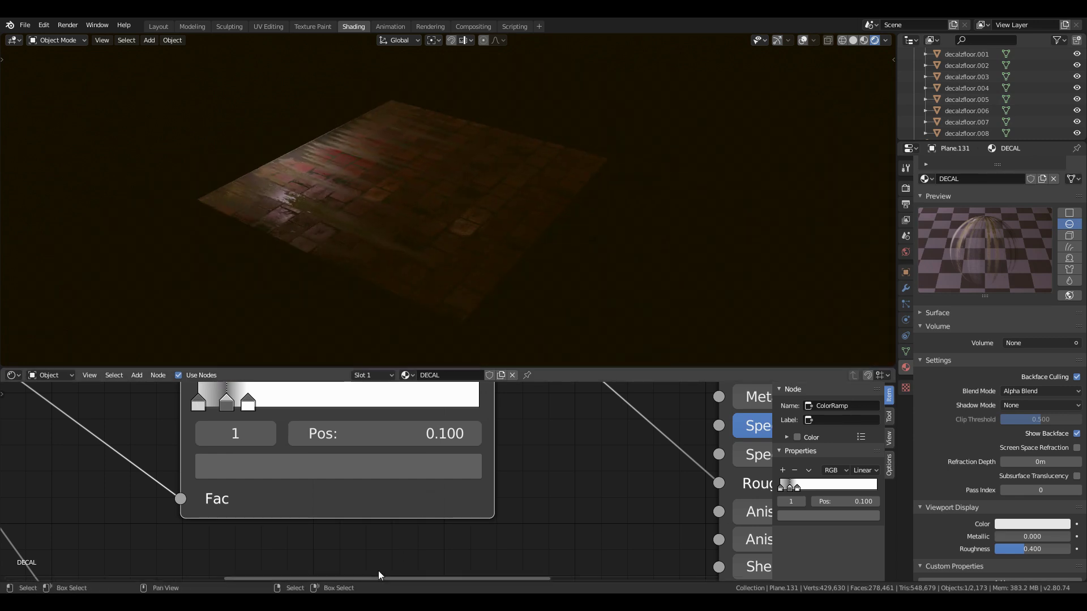
scroll(386, 481, "down", 2)
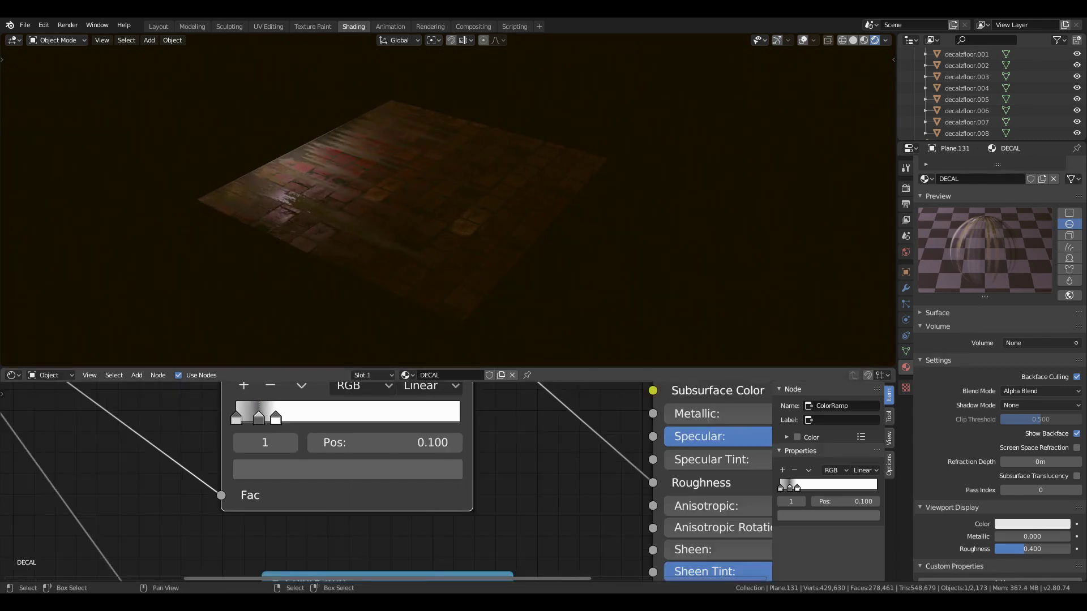
middle_click_drag(545, 262, 528, 273)
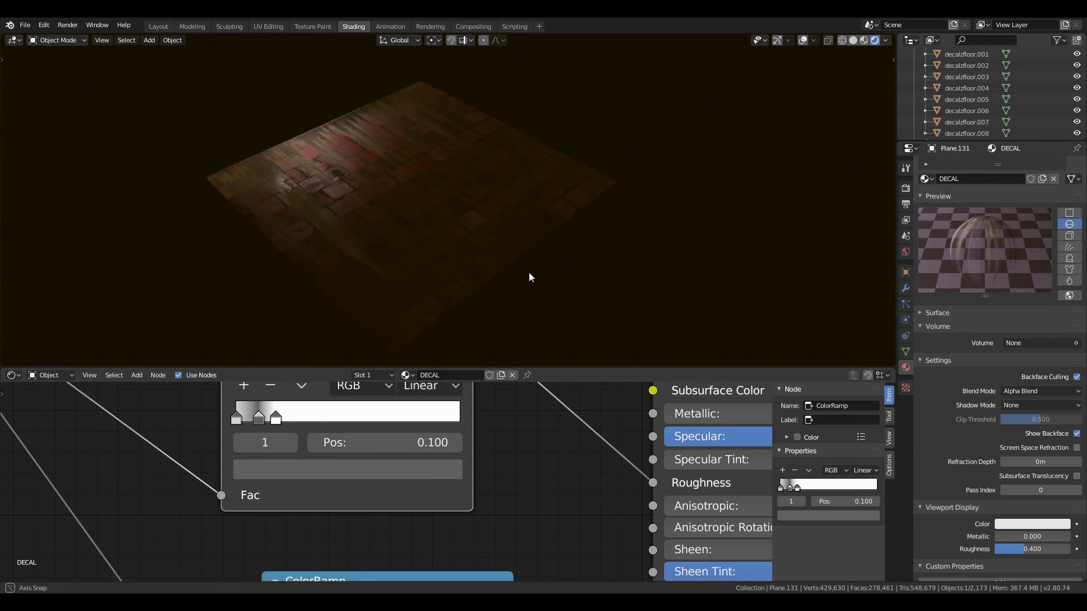
scroll(533, 464, "down", 2)
left_click(864, 43)
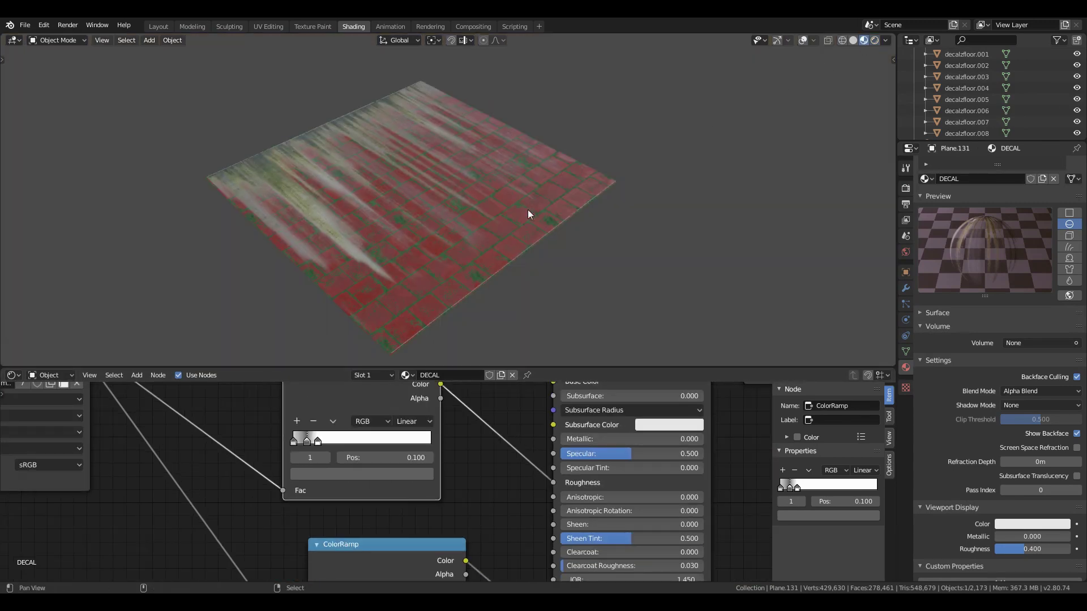
scroll(537, 220, "up", 4)
Select and copy all nodes of the DECAL material
key("shift+a")
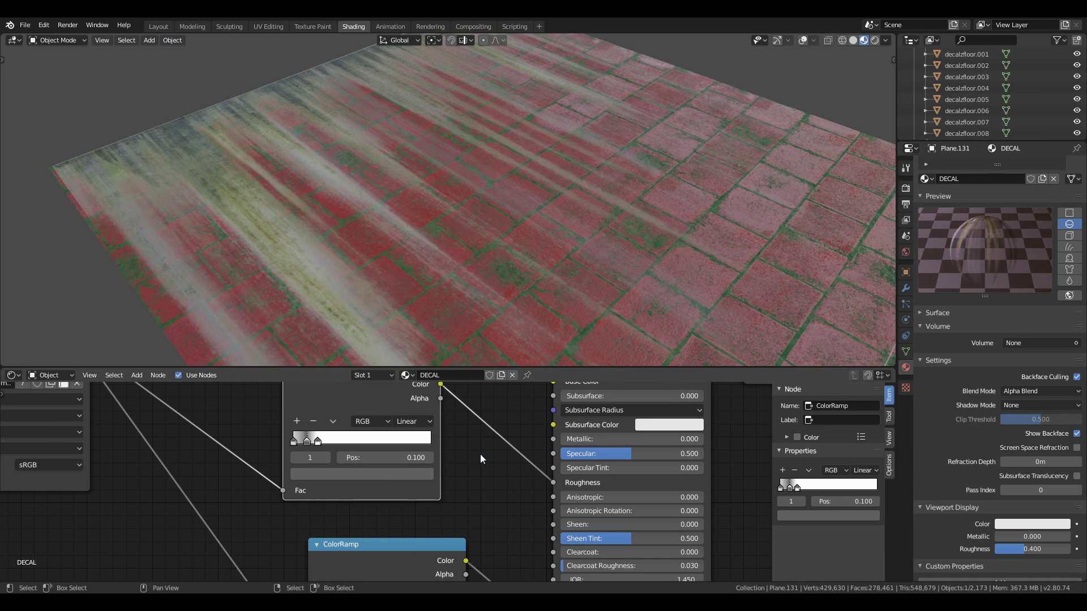
scroll(480, 454, "down", 5)
key("a")
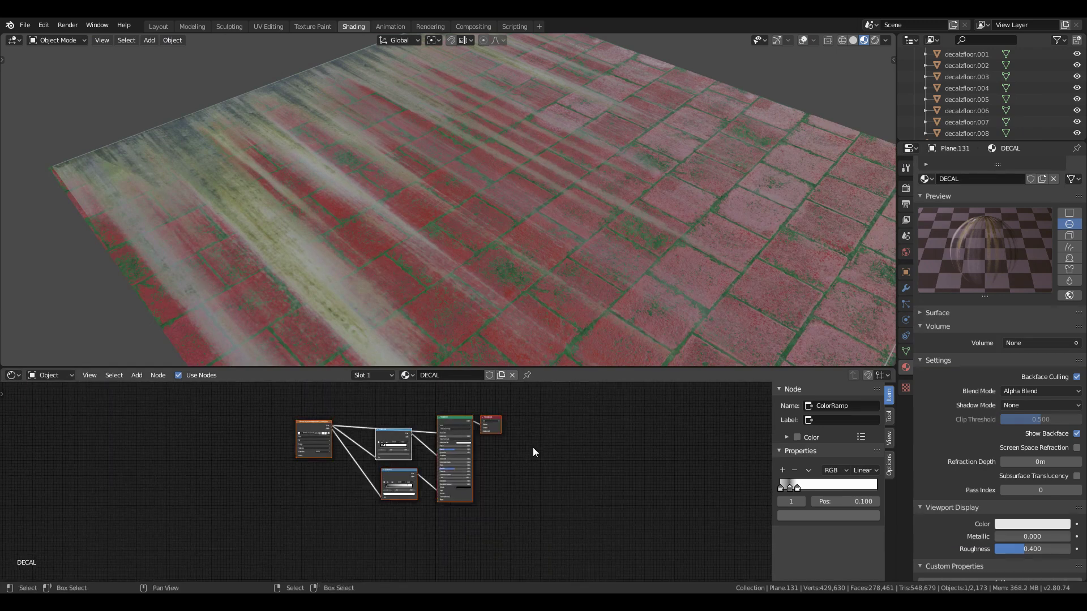
key("ctrl+c")
key("ctrl+v")
key("g")
right_click(377, 441)
key("x")
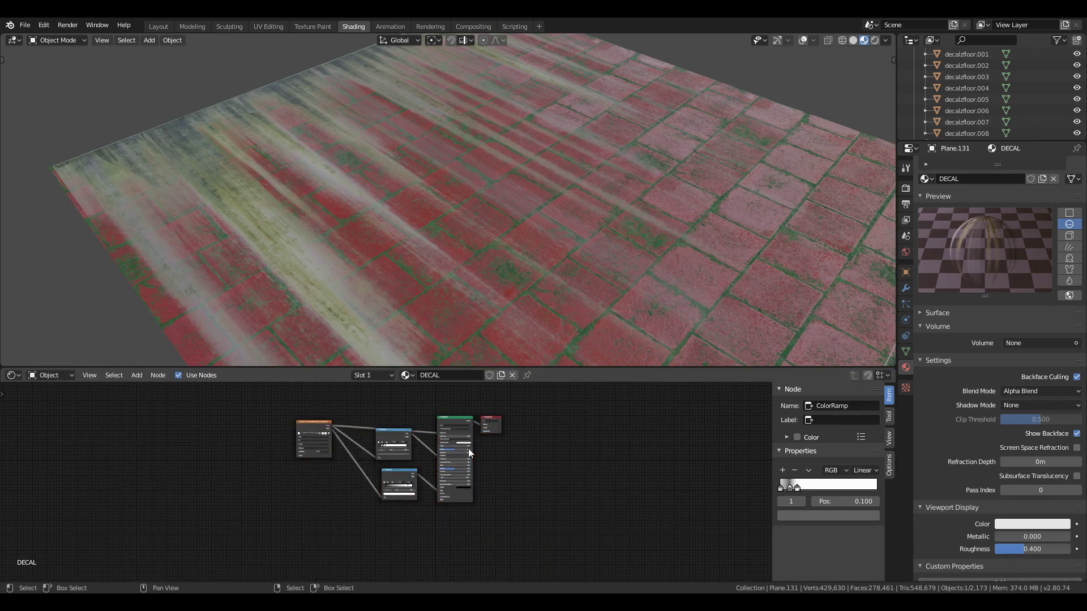
Add a new plane, move it along X over the tiled floor and raise it slightly along Z above the decal
key("shift+a")
mouse_move(593, 217)
left_click(639, 217)
key("g")
key("x")
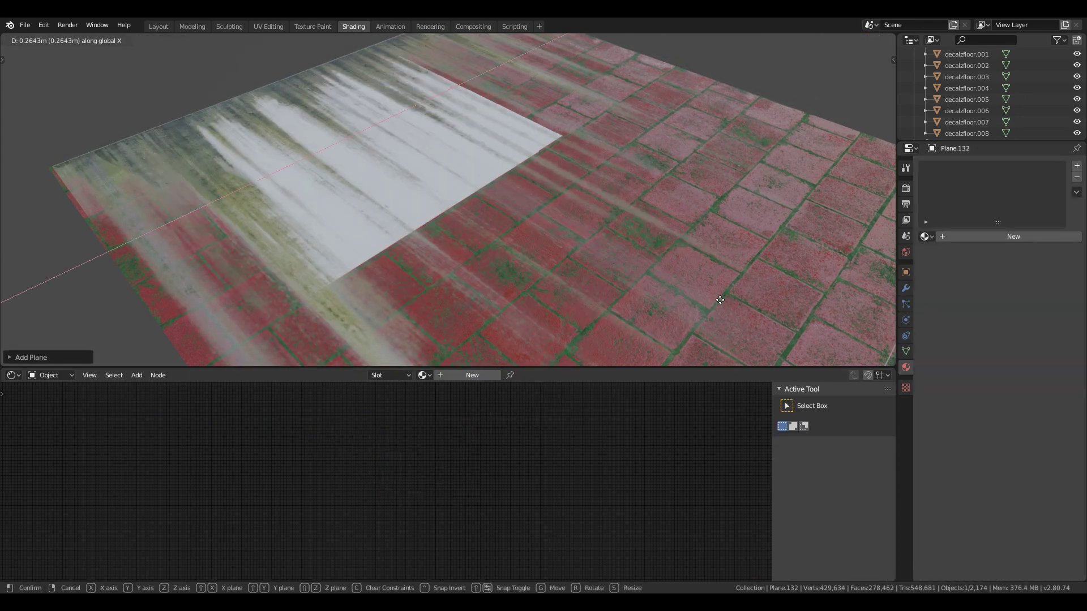
left_click(626, 230)
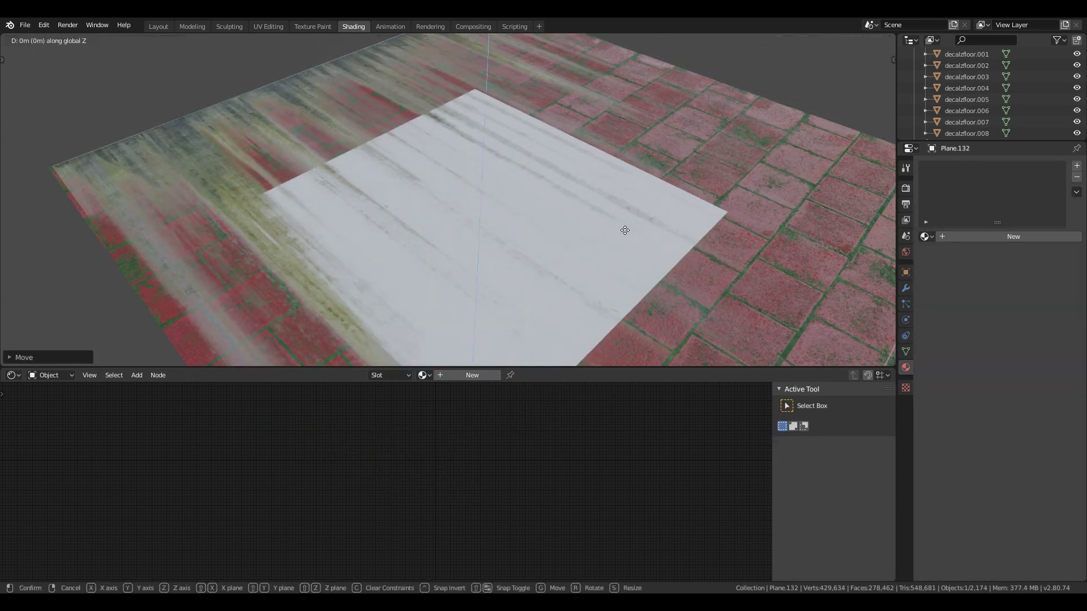
key("g")
key("z")
left_click(625, 228)
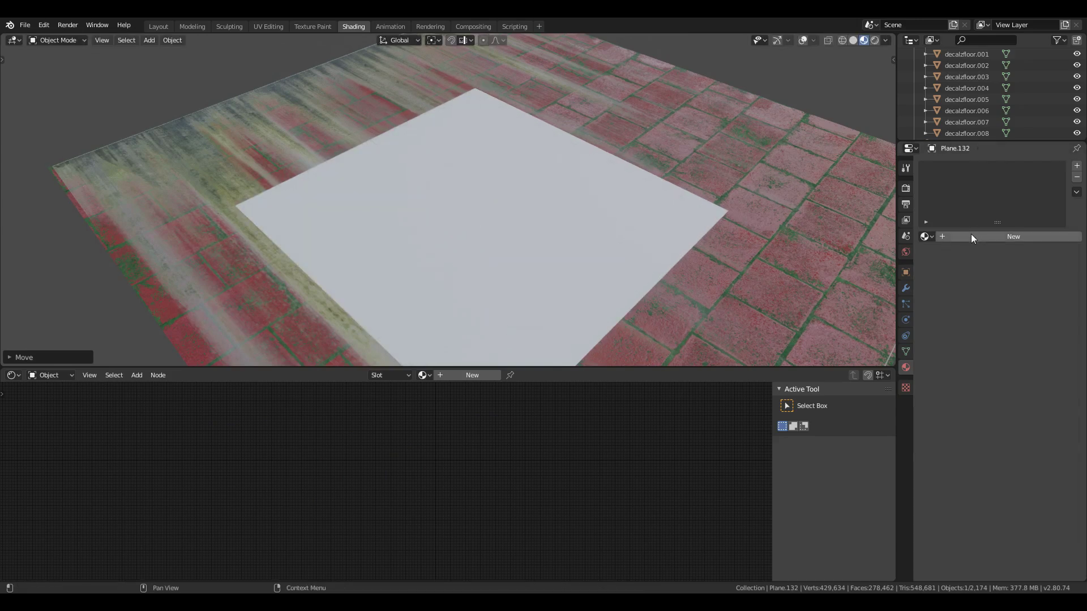
Create a new material on the plane and replace its default nodes with the copied decal nodes
left_click(970, 236)
key("a")
key("x")
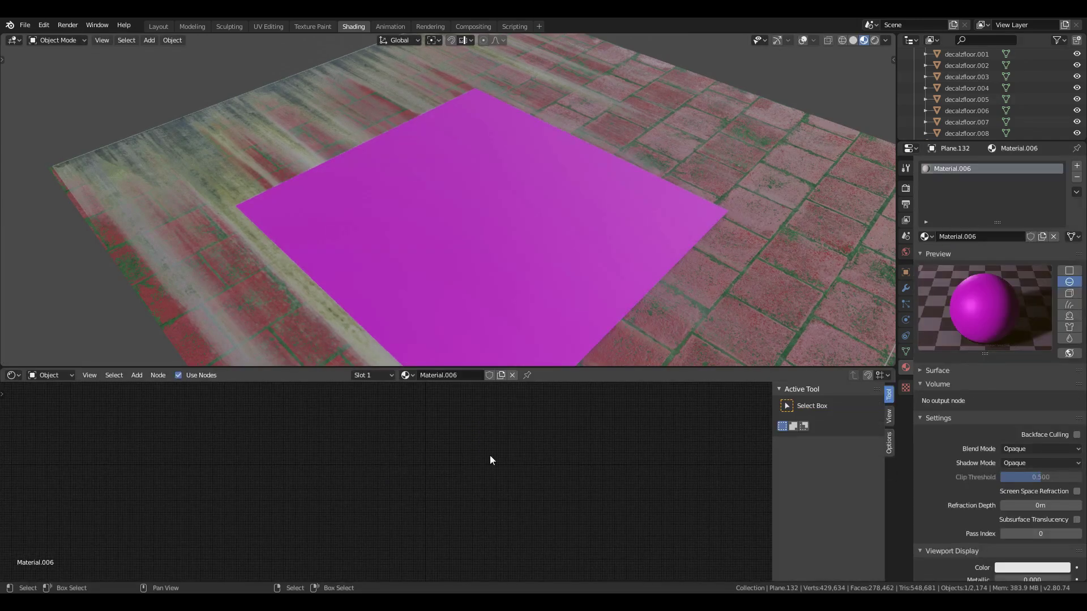
key("ctrl+v")
scroll(336, 464, "up", 4)
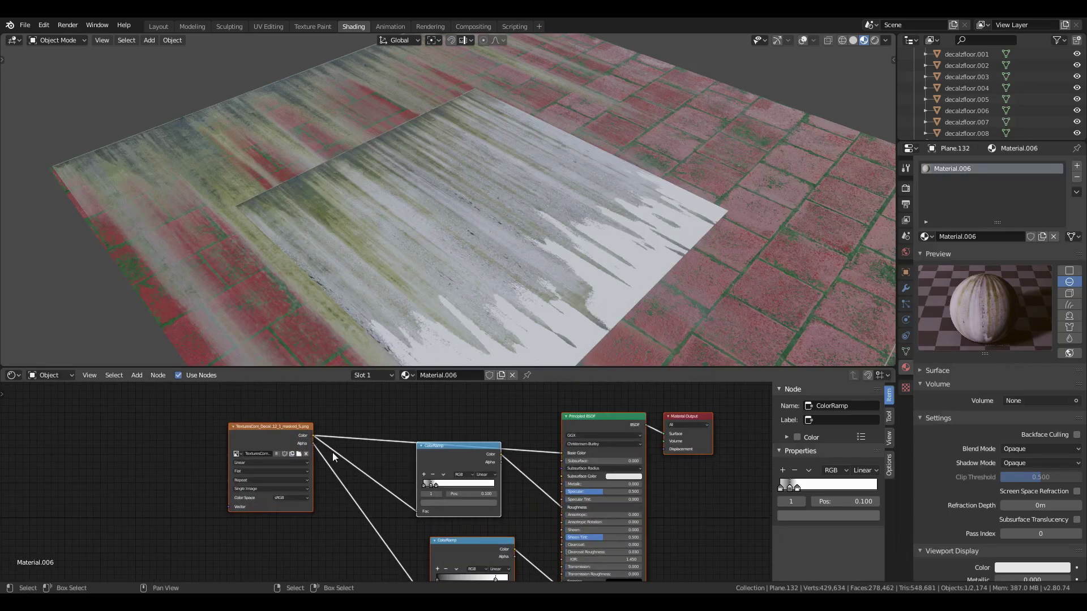
Load griffiti.png into the plane's image texture and enable Backface Culling with Alpha Hashed blend mode and shadow mode None
left_click(299, 454)
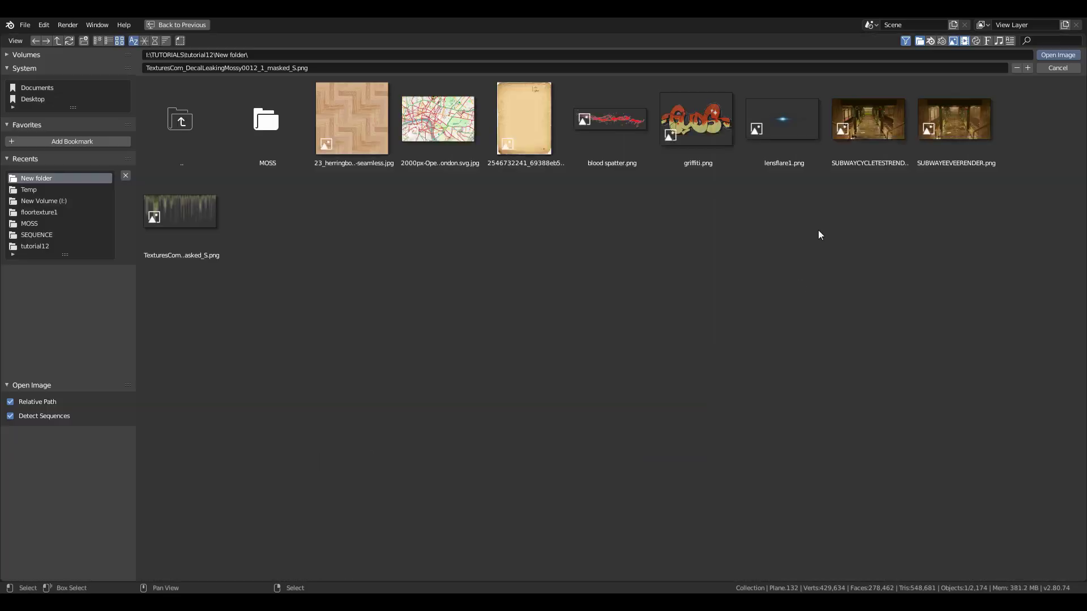
double_click(661, 115)
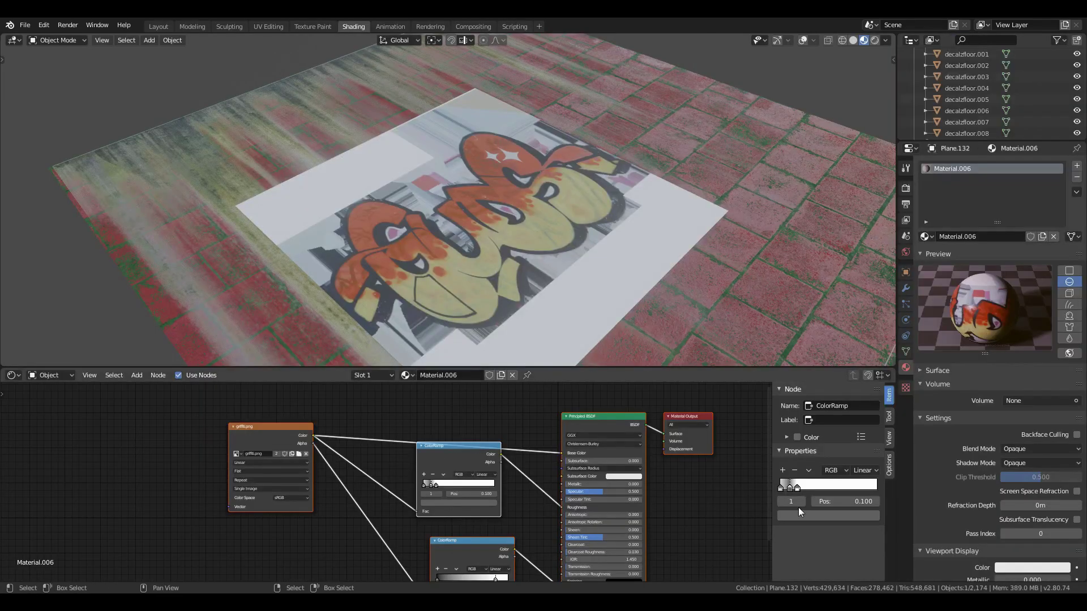
left_click(1076, 434)
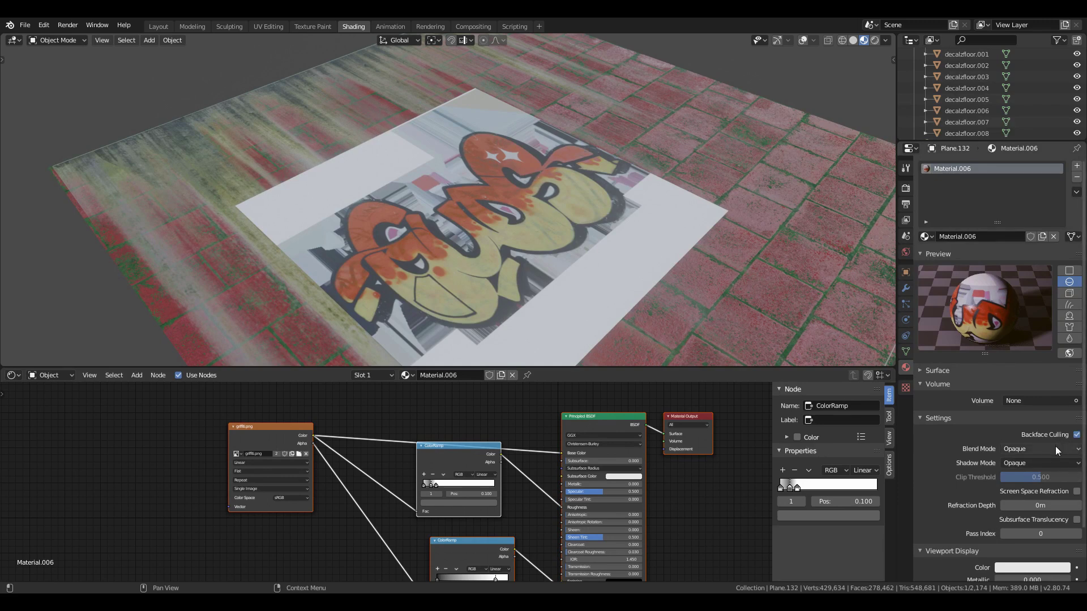
left_click(1055, 447)
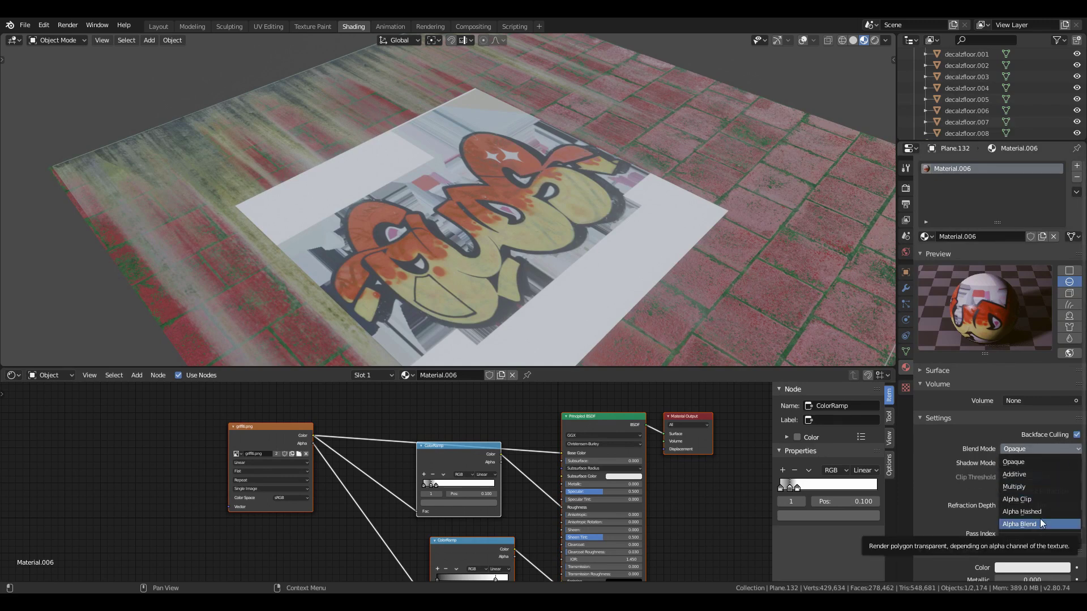
left_click(1034, 512)
left_click(1040, 463)
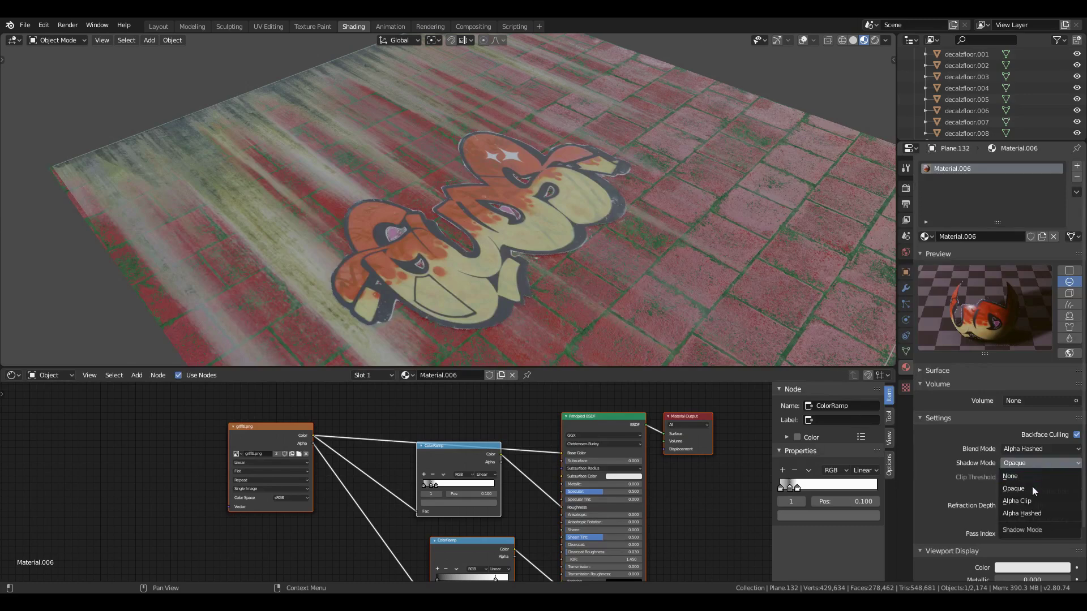
left_click(1036, 476)
Scale the graffiti plane and move it along X over the tiled floor
key("s")
left_click(726, 256)
middle_click_drag(727, 256, 633, 245)
key("g")
key("x")
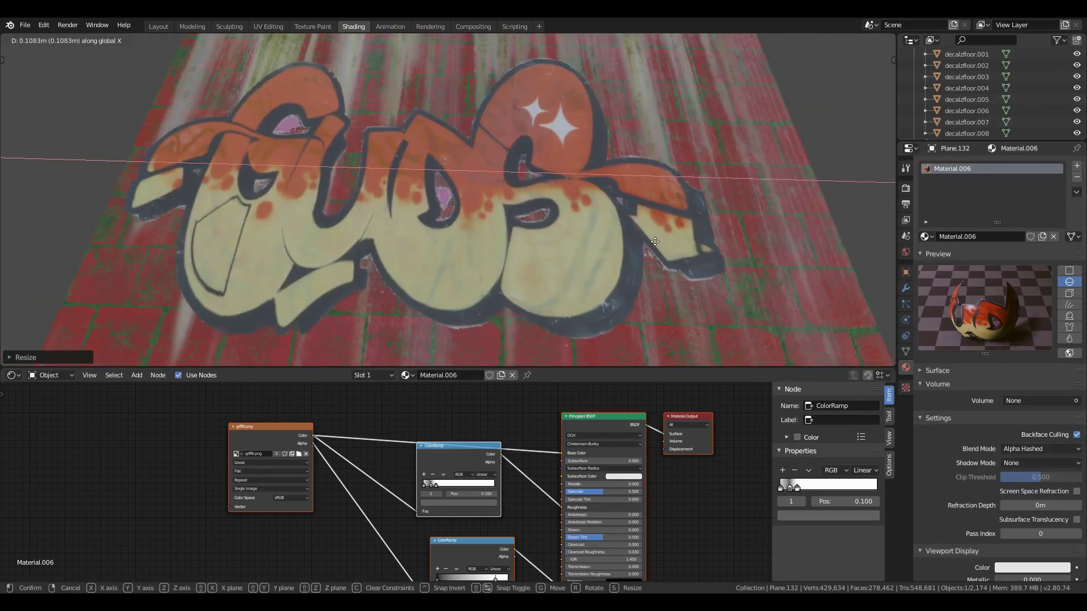
left_click(633, 230)
Switch the viewport to rendered shading and move the graffiti plane along Y toward the lit area
scroll(449, 219, "down", 3)
middle_click_drag(450, 219, 517, 212)
scroll(475, 228, "up", 3)
scroll(398, 203, "up", 3)
scroll(517, 212, "up", 2)
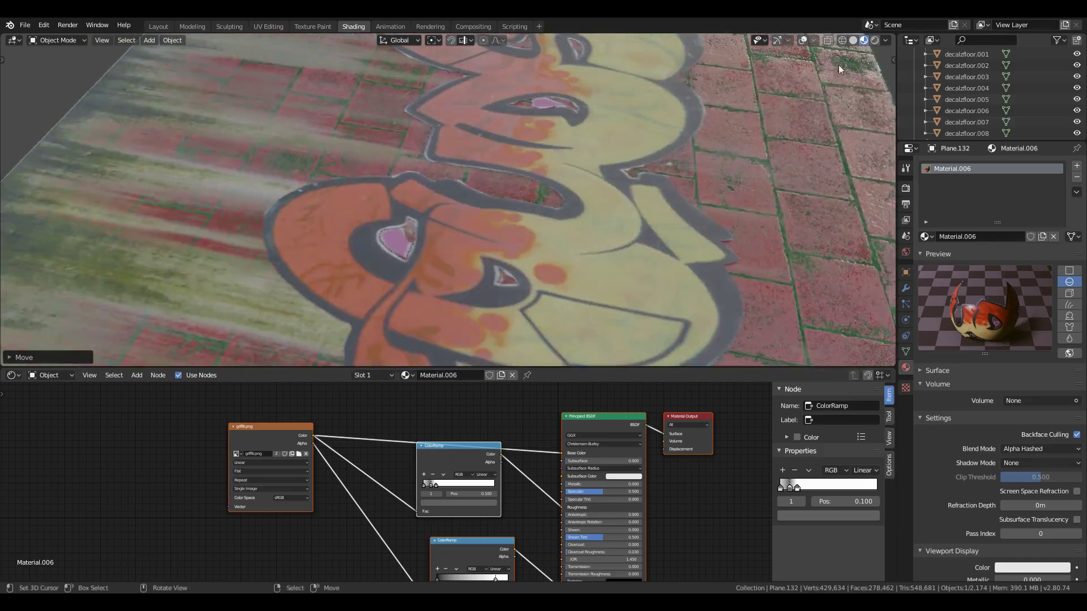
left_click(878, 45)
key("g")
key("y")
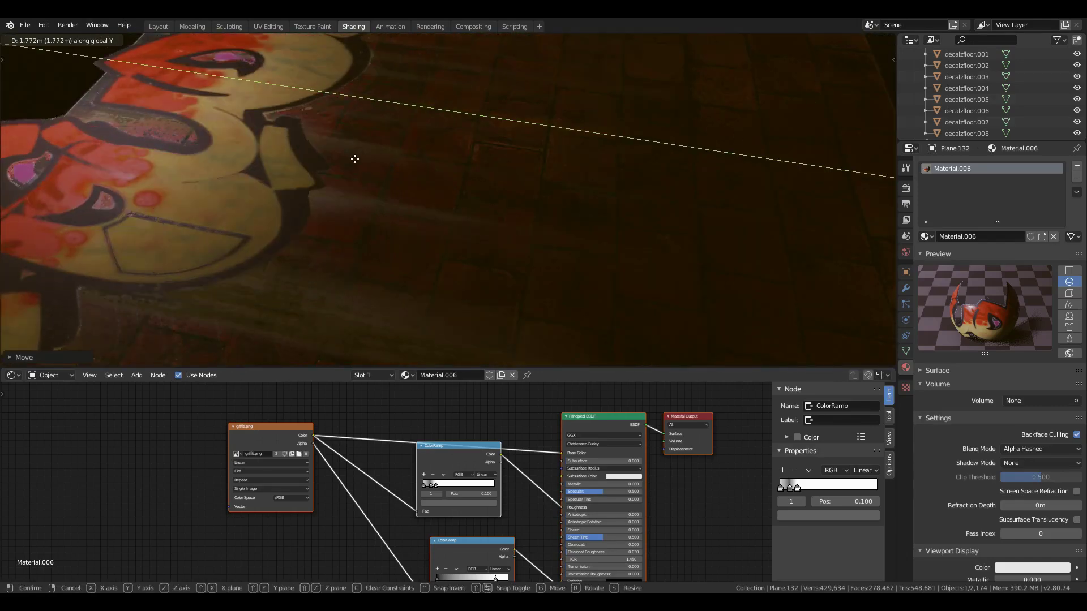
left_click(395, 163)
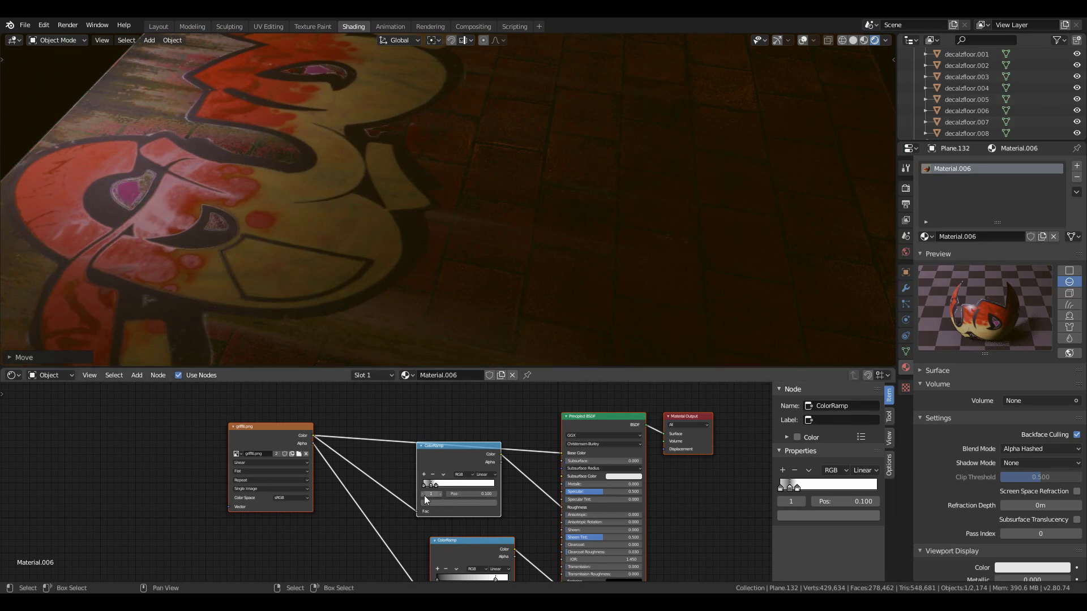
Remove the middle stop from the graffiti's roughness ColorRamp and move the first stop to position 0.000
scroll(426, 495, "up", 3)
mouse_move(491, 489)
left_mouse_down()
mouse_move(562, 492)
mouse_move(478, 485)
left_mouse_up()
left_click(491, 466)
middle_click_drag(492, 465, 472, 465)
left_click_drag(466, 488, 440, 487)
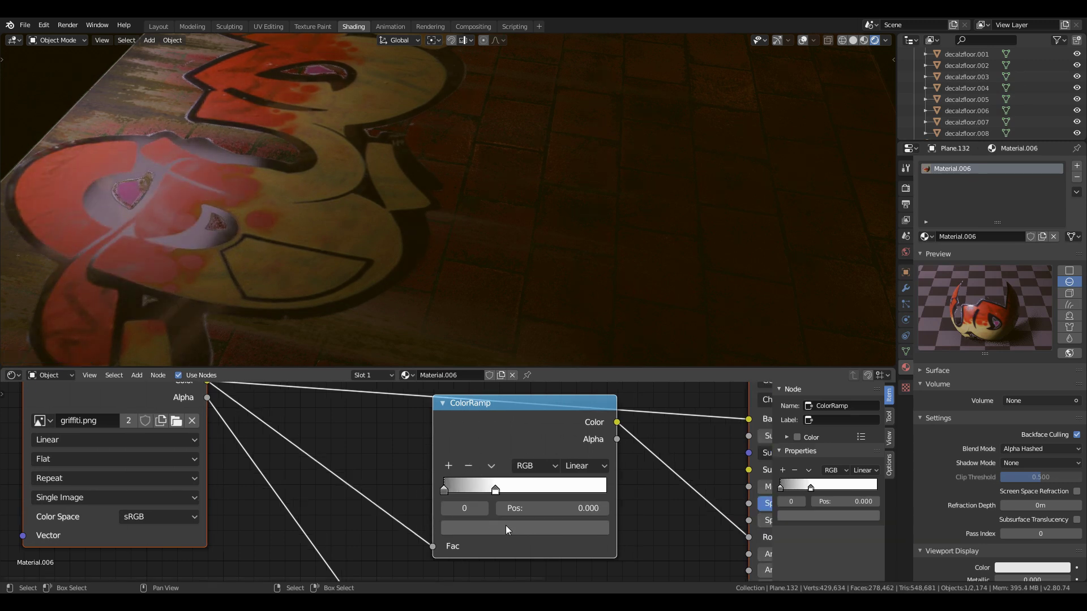
Darken the first stop of the roughness ColorRamp to a grey value of 0.093
left_click(536, 529)
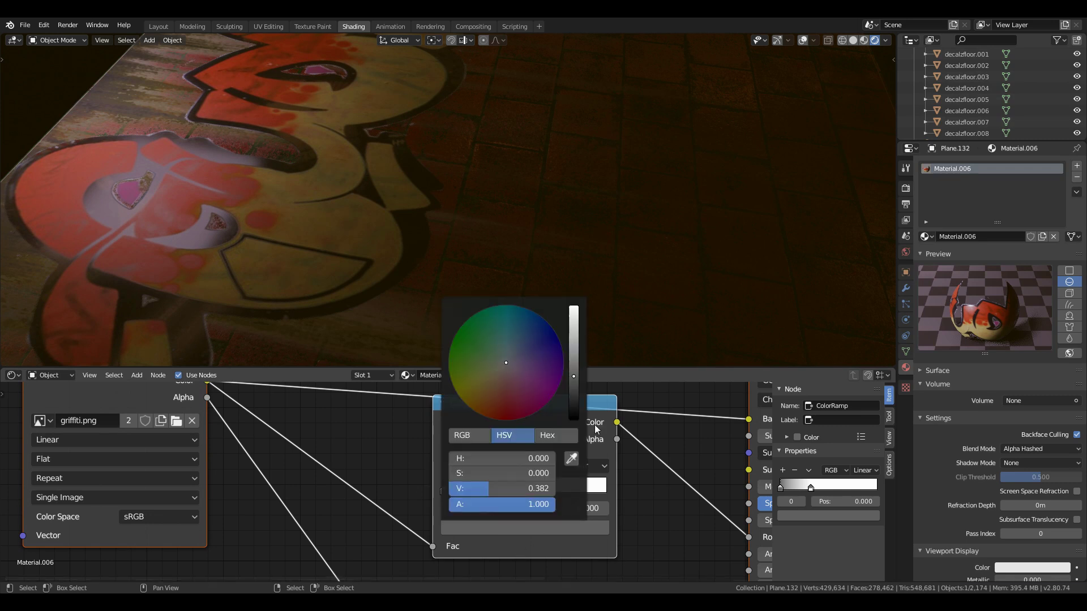
left_click_drag(573, 377, 573, 399)
scroll(546, 209, "down", 3)
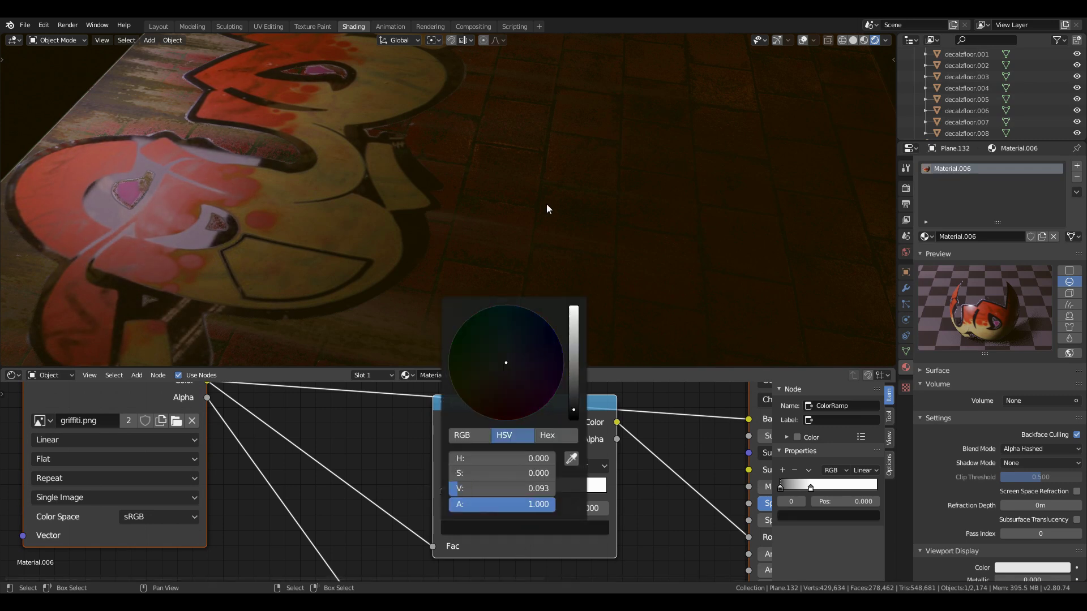
Move the graffiti plane about -1.1 m along Y across the floor
scroll(547, 209, "down", 3)
middle_click_drag(547, 209, 478, 193)
key("g")
key("x")
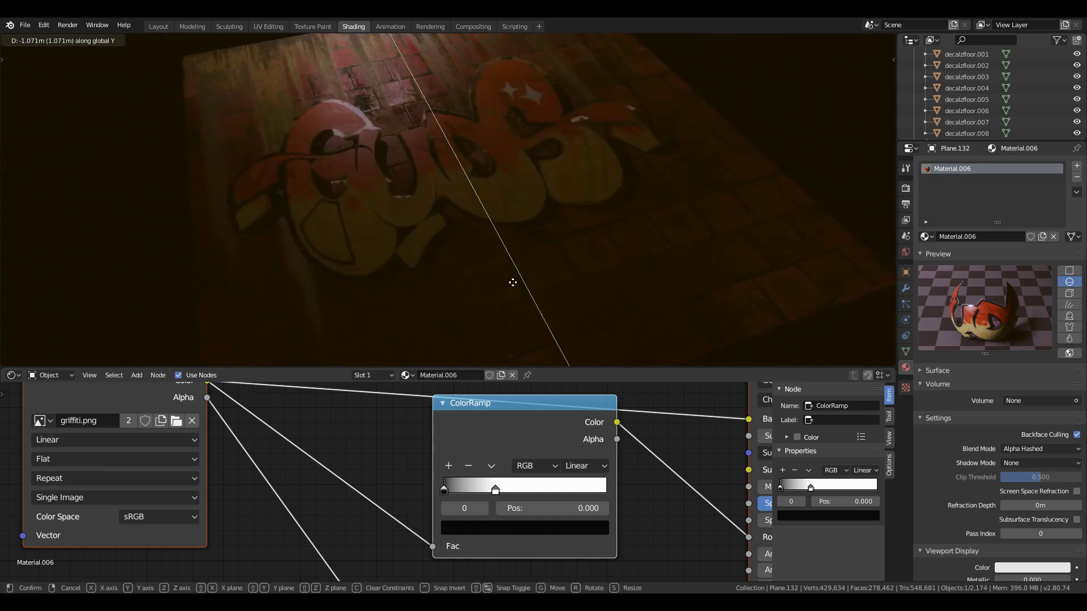
left_click(517, 284)
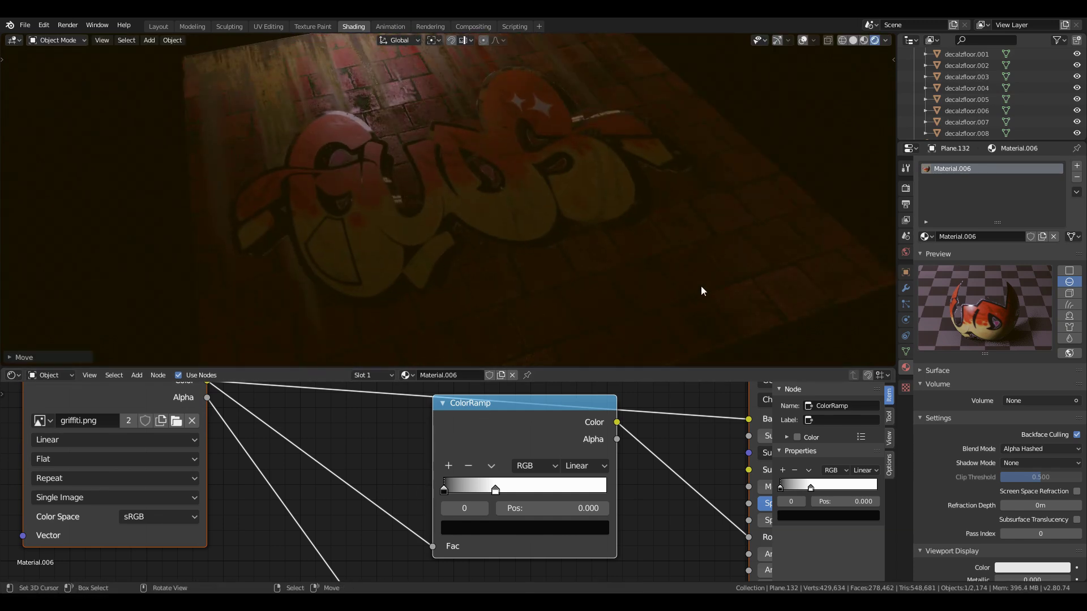
left_click(820, 283)
key("g")
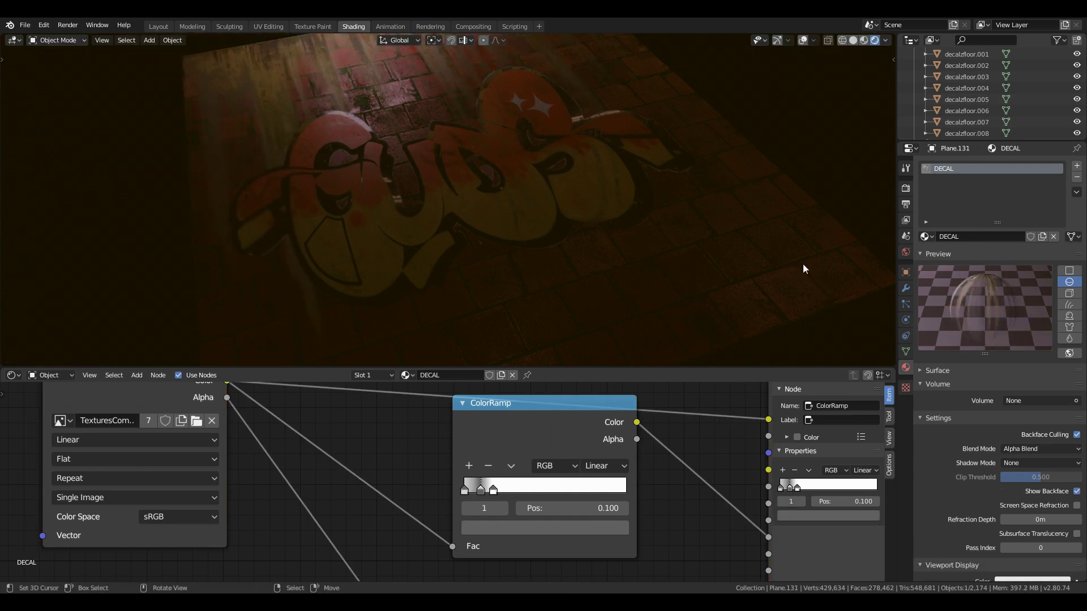
right_click(801, 238)
Select the tiled floor plane beneath the decals using wireframe shading and return the viewport to LookDev shading
left_click(851, 42)
key("z")
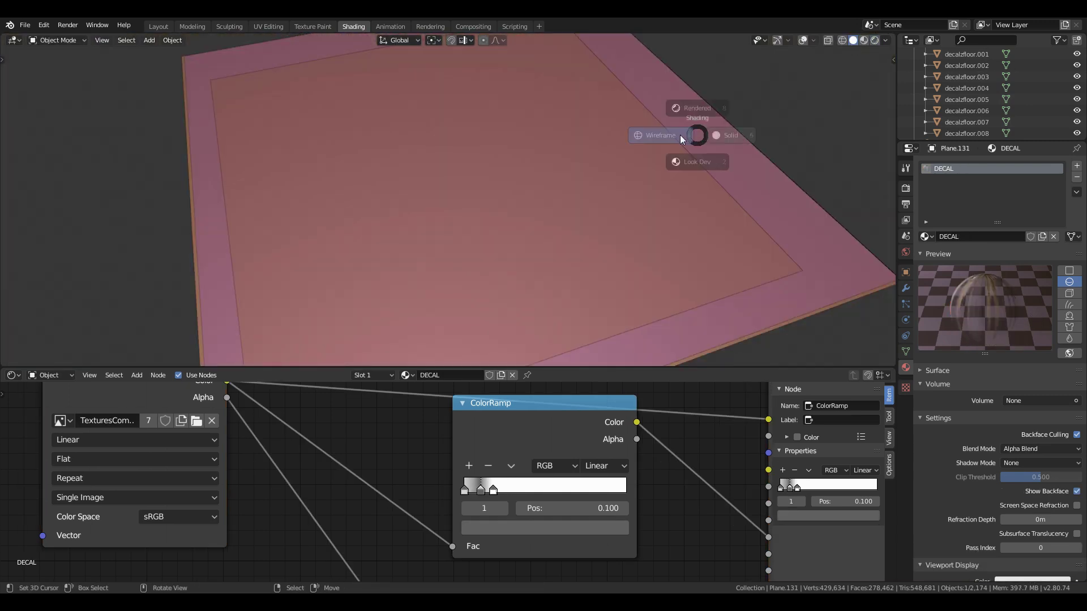
left_click(617, 136)
left_click(881, 290)
key("z")
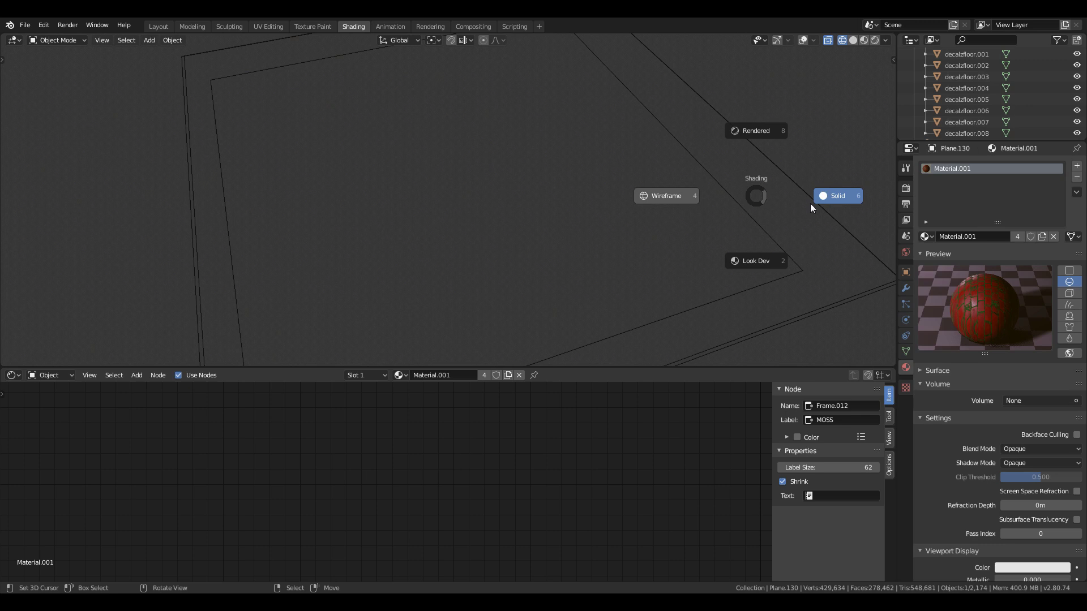
left_click(809, 203)
key("g")
left_click(879, 44)
left_click(863, 41)
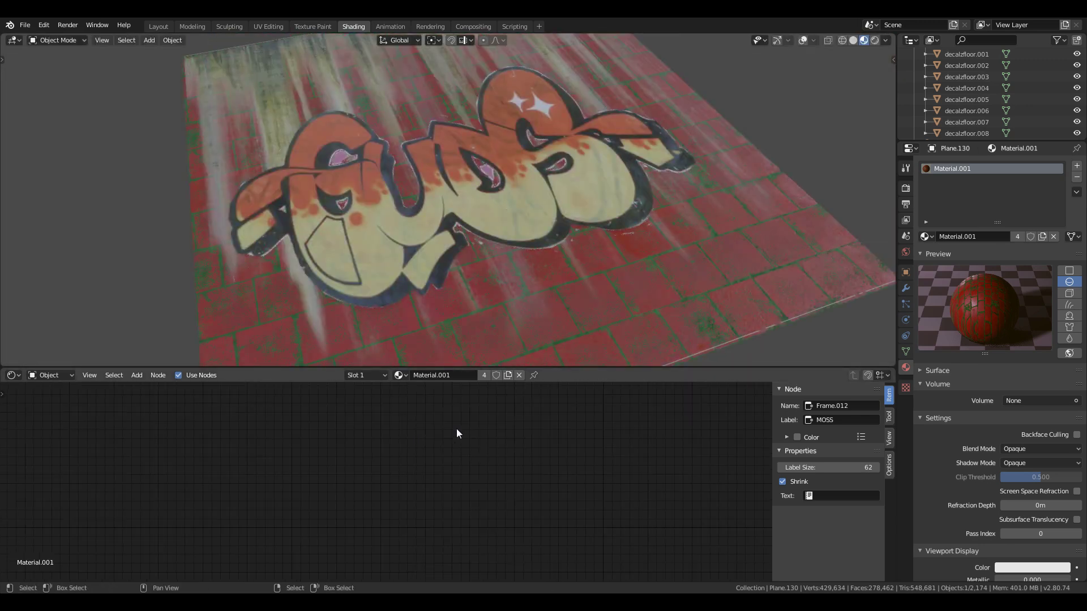
Select the Texture Coordinate, Mapping, normal image texture and Normal Map nodes in the floor material
scroll(456, 429, "down", 5)
left_click_drag(456, 428, 229, 481, "alt")
scroll(288, 470, "up", 5)
left_click_drag(252, 415, 264, 510, "alt")
scroll(264, 510, "up", 4)
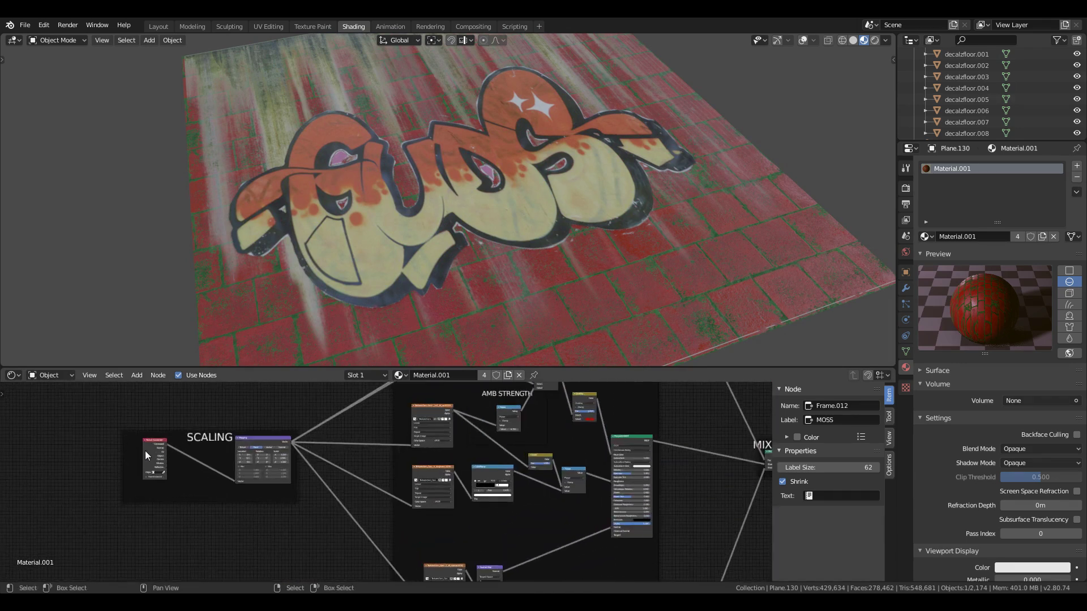
left_click(145, 450)
left_click(263, 440)
left_click_drag(419, 552, 435, 434, "alt")
scroll(463, 459, "up", 3)
left_click(460, 442, "shift")
left_click(449, 454)
Copy the selected floor nodes, discard their temporary duplicates and select the graffiti plane
scroll(499, 442, "down", 3)
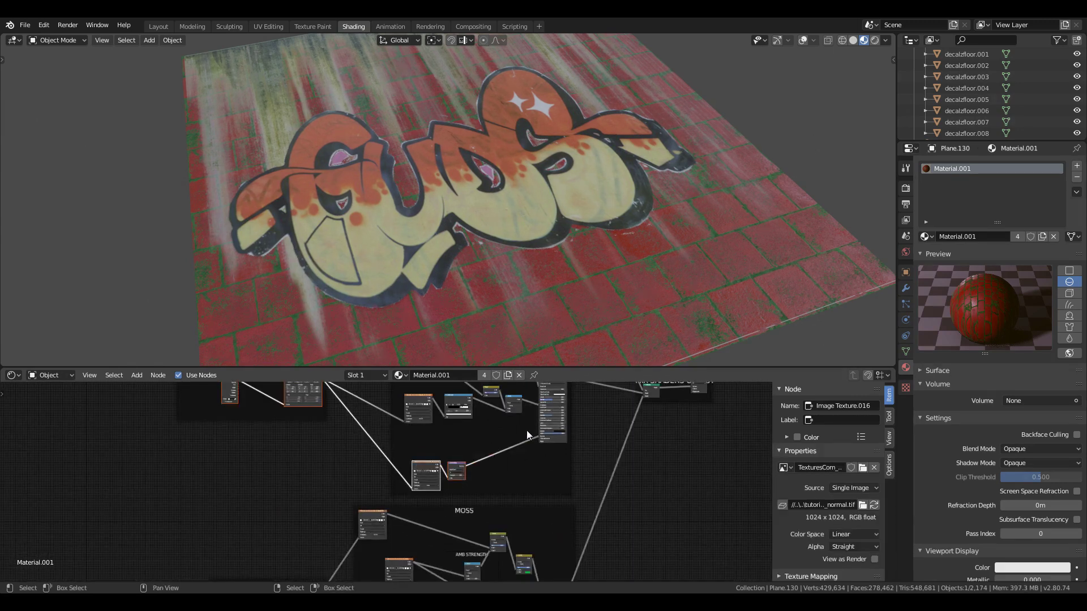
key("shift+d")
right_click(362, 453)
key("x")
left_click(439, 318)
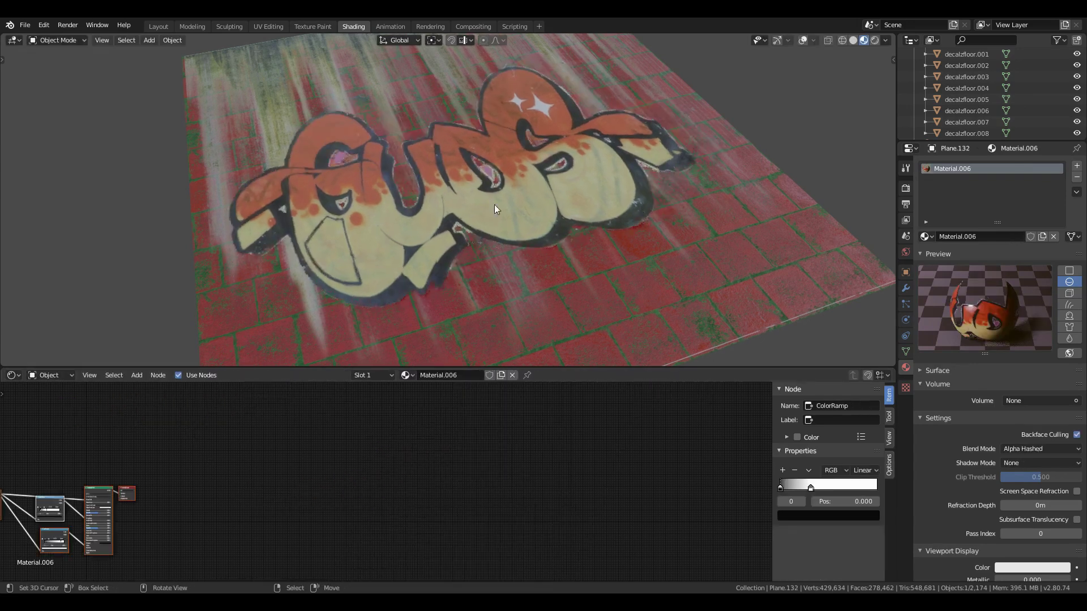
Maximize the node editor, paste the copied floor nodes into the graffiti material and move them clear of the existing nodes
key("ctrl+space")
middle_click_drag(342, 438, 574, 427)
scroll(572, 425, "up", 8)
middle_click_drag(232, 390, 701, 359)
scroll(679, 365, "up", 5)
left_click(480, 422)
key("g")
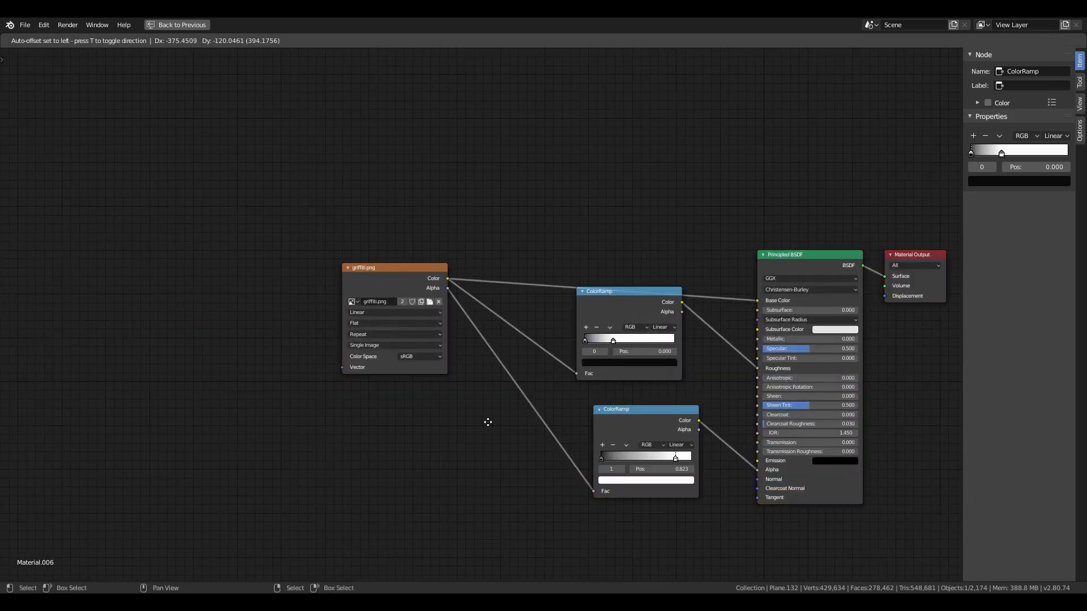
left_click(420, 446)
scroll(480, 419, "down", 9)
key("g")
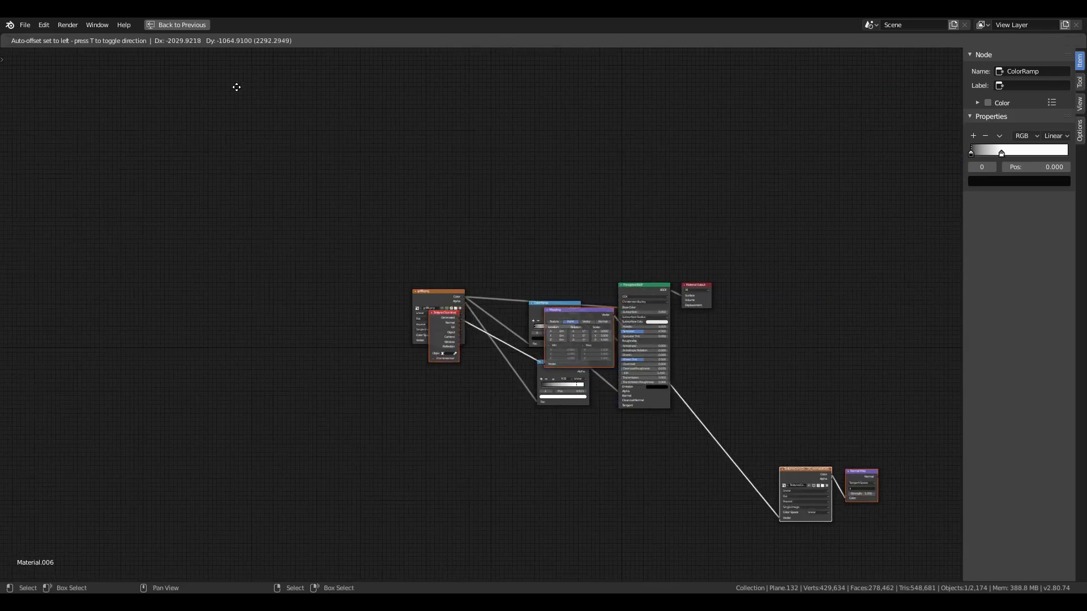
left_click(940, 566)
Place the normal image texture and Normal Map nodes near the Principled BSDF and connect the Normal output to its Normal input
scroll(634, 472, "up", 6)
left_click_drag(491, 488, 723, 525)
key("g")
left_click(692, 508)
left_click_drag(658, 496, 700, 445)
Move the Texture Coordinate and Mapping nodes closer to the normal texture and restore the split editor layout
scroll(265, 323, "down", 3)
left_click_drag(64, 203, 303, 323)
key("g")
left_click(371, 465)
key("ctrl+space")
Inspect the graffiti's surface bumps up close, first in LookDev and then in rendered shading
key("shift+grave")
key("w")
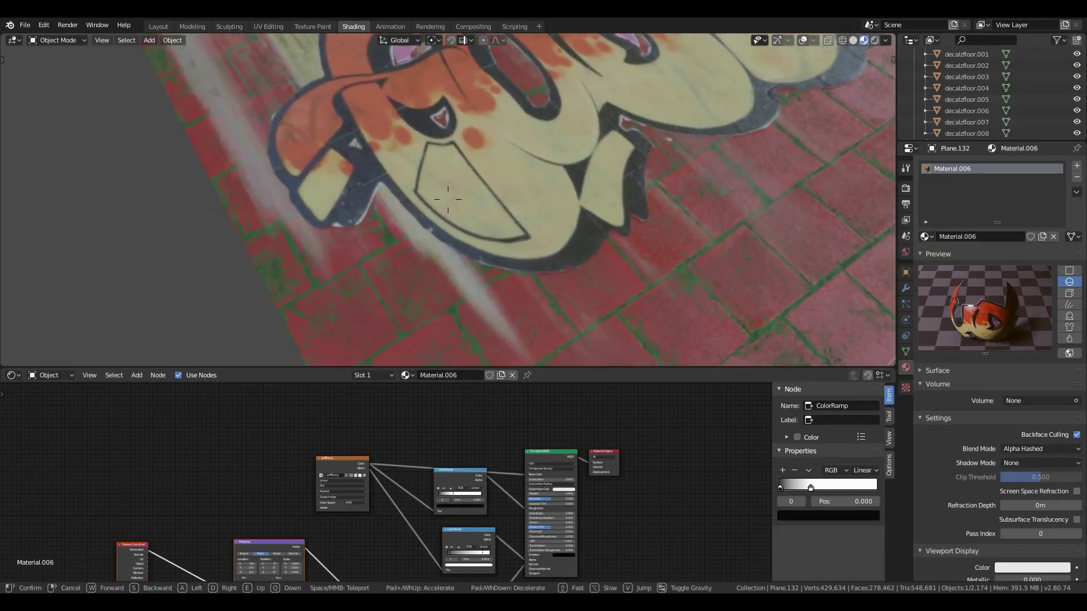
key("w")
left_click(769, 70)
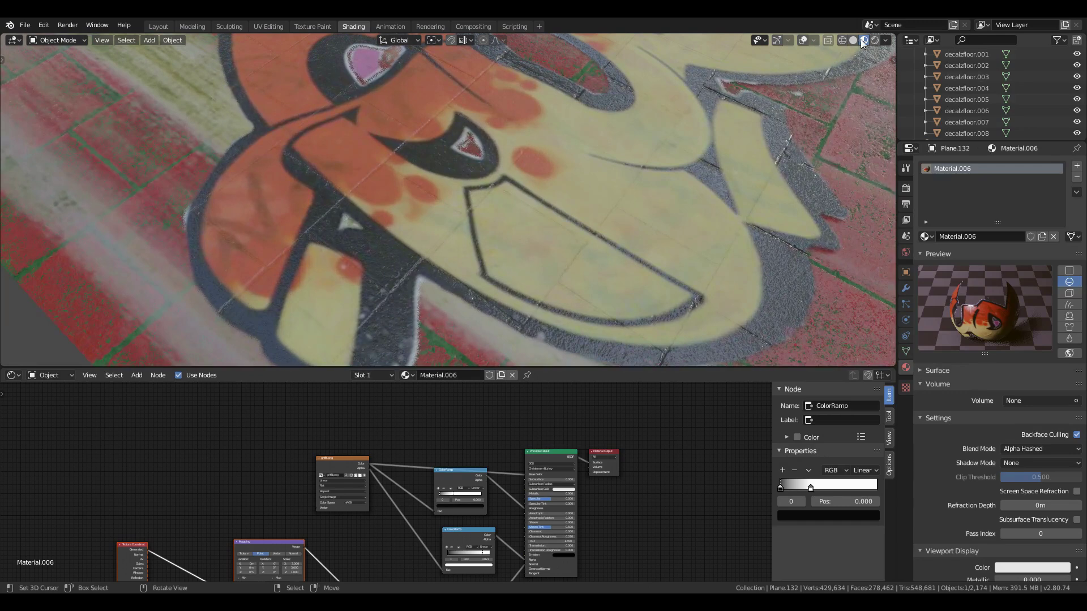
left_click(875, 40)
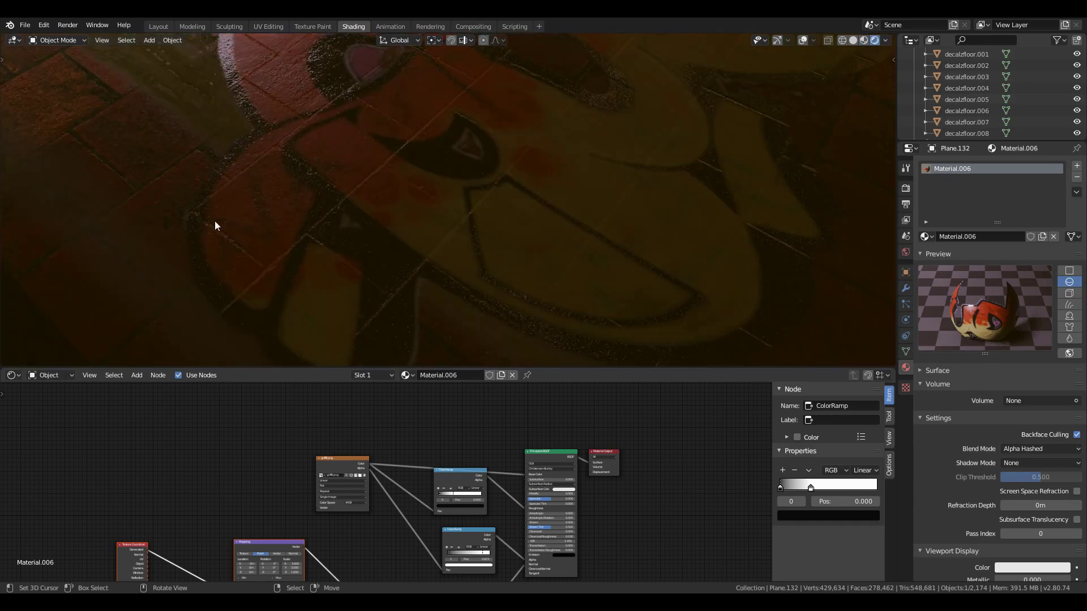
Set the Mapping node's X location to 0.09 m and try an X scale of 1.100 for the normal texture
middle_click_drag(300, 502, 464, 361)
scroll(467, 412, "up", 7)
scroll(468, 411, "up", 1)
middle_click_drag(624, 457, 570, 580)
scroll(396, 480, "up", 9)
mouse_move(409, 518)
left_mouse_down()
mouse_move(430, 518)
mouse_move(403, 516)
left_mouse_up()
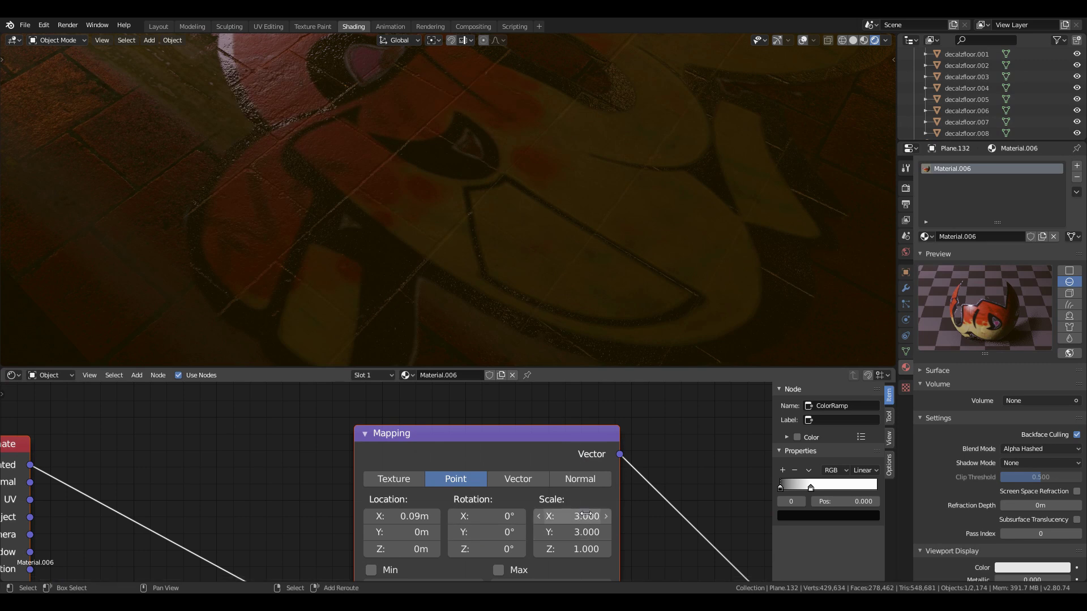
left_click_drag(572, 516, 586, 515)
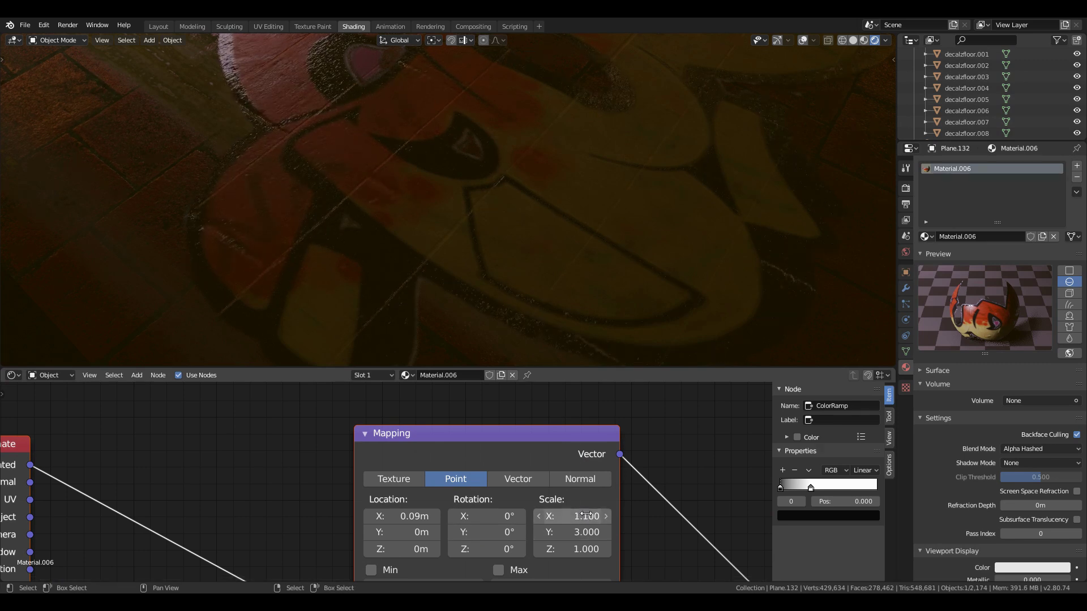
key("Return")
Lower the graffiti plane along Z by about 0.007 m toward the floor
middle_click_drag(567, 272, 450, 197)
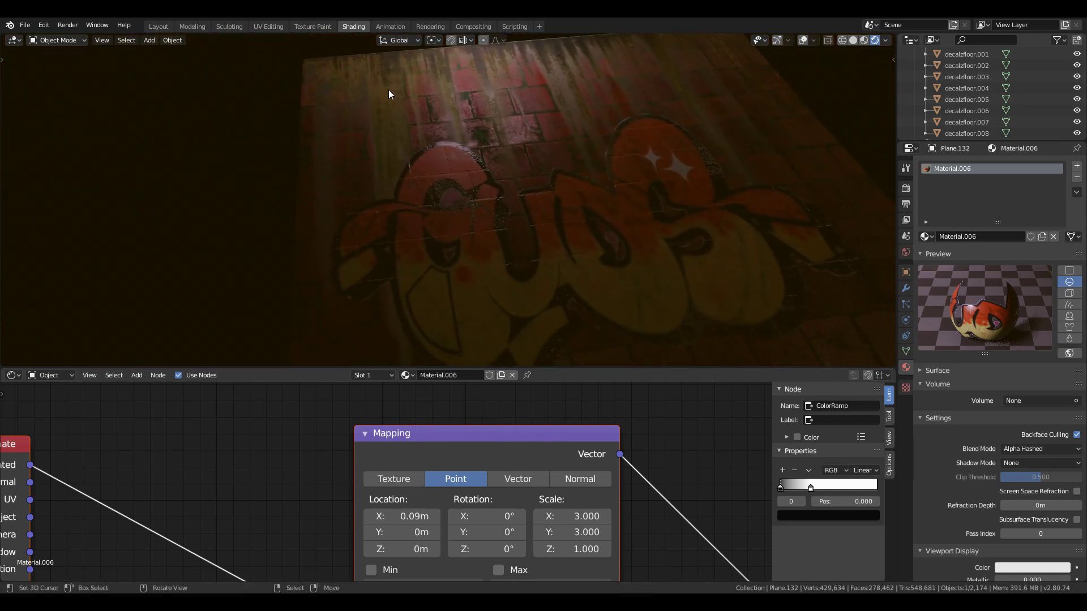
key("g")
key("z")
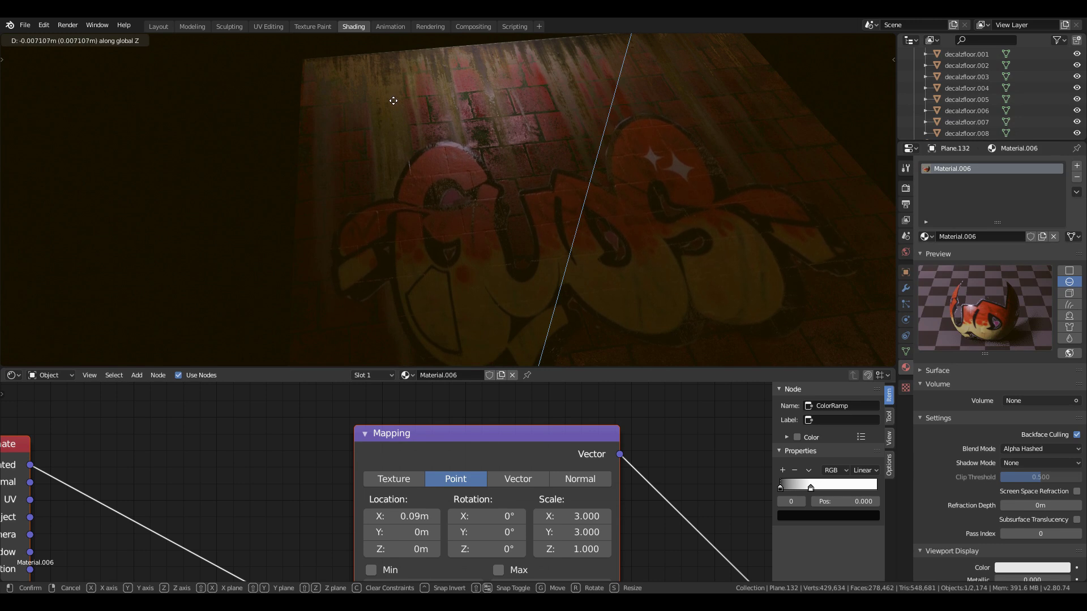
left_click(394, 100)
Inspect the stacked floor and decal planes in solid shading and return the viewport to rendered shading
middle_click_drag(549, 203, 783, 106)
left_click(853, 41)
mouse_move(759, 141)
middle_mouse_down()
mouse_move(723, 177)
mouse_move(722, 152)
middle_mouse_up()
scroll(702, 168, "down", 4)
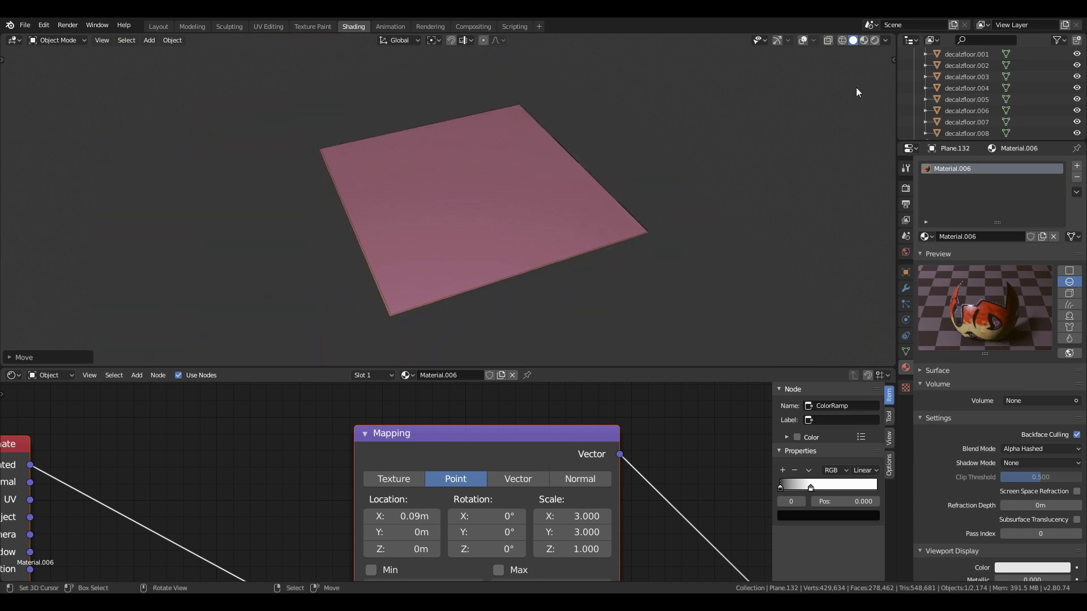
left_click(874, 40)
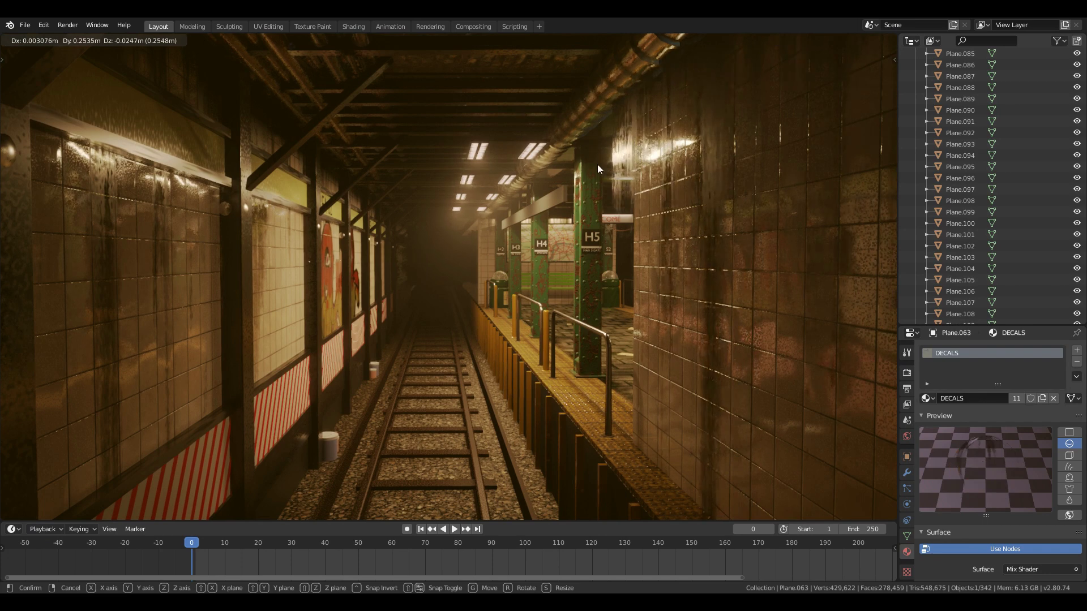
Select the leak decal on the tiled wall beside the subway tracks and move it along the wall
left_click(176, 179)
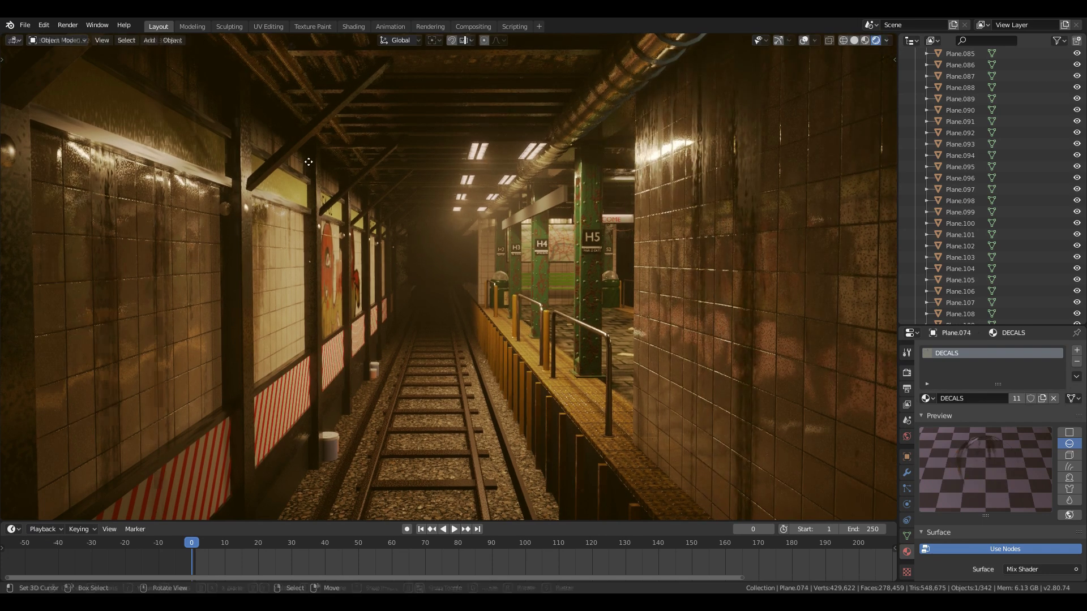
key("g")
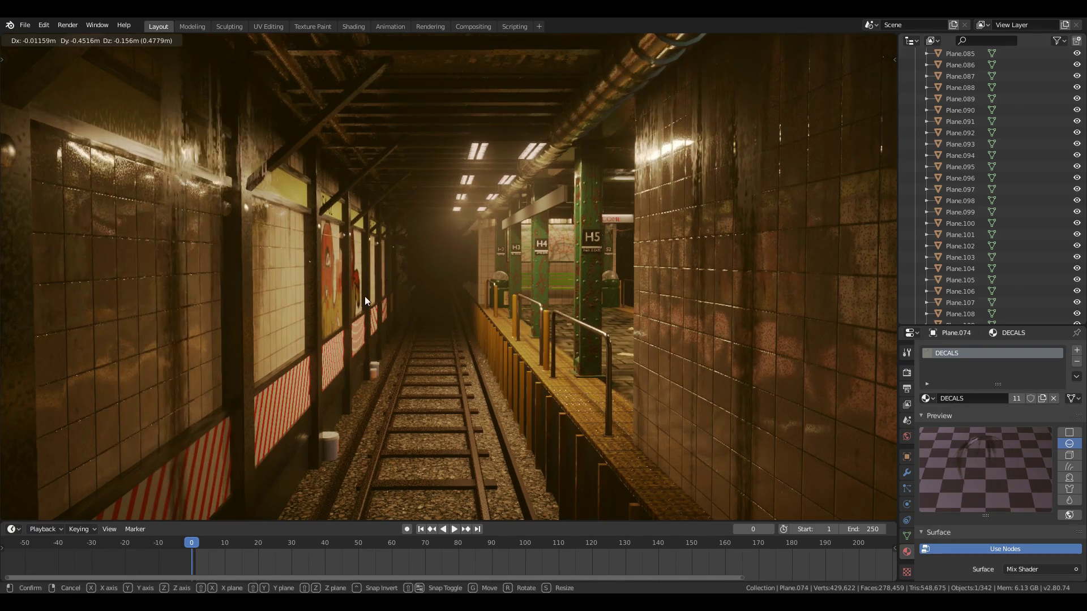
left_click(403, 270)
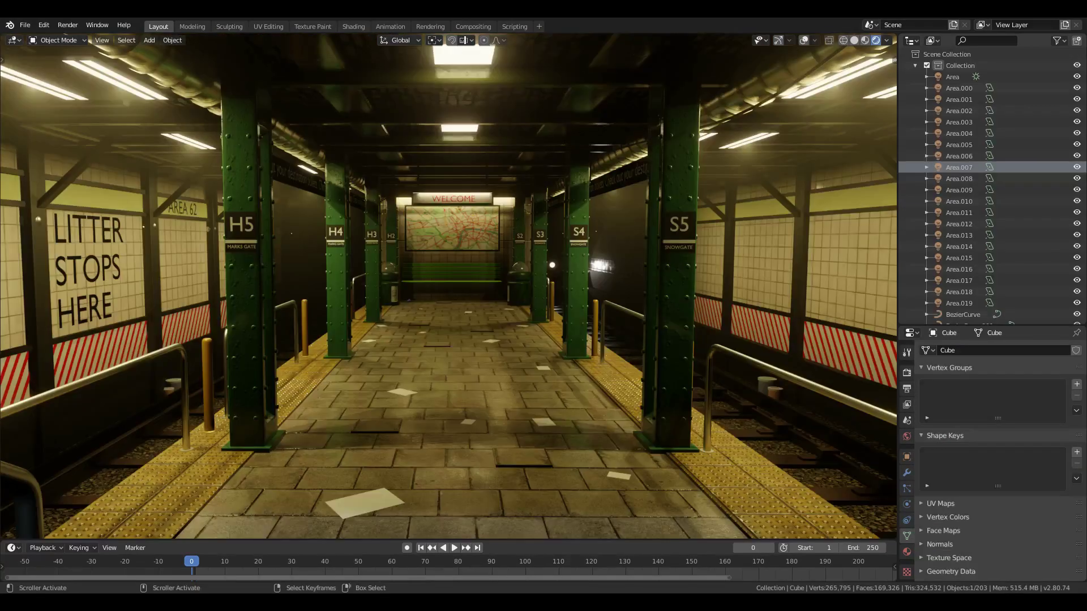
Set the scene's Color Management look to Low Contrast
left_click(906, 372)
scroll(989, 443, "down", 10)
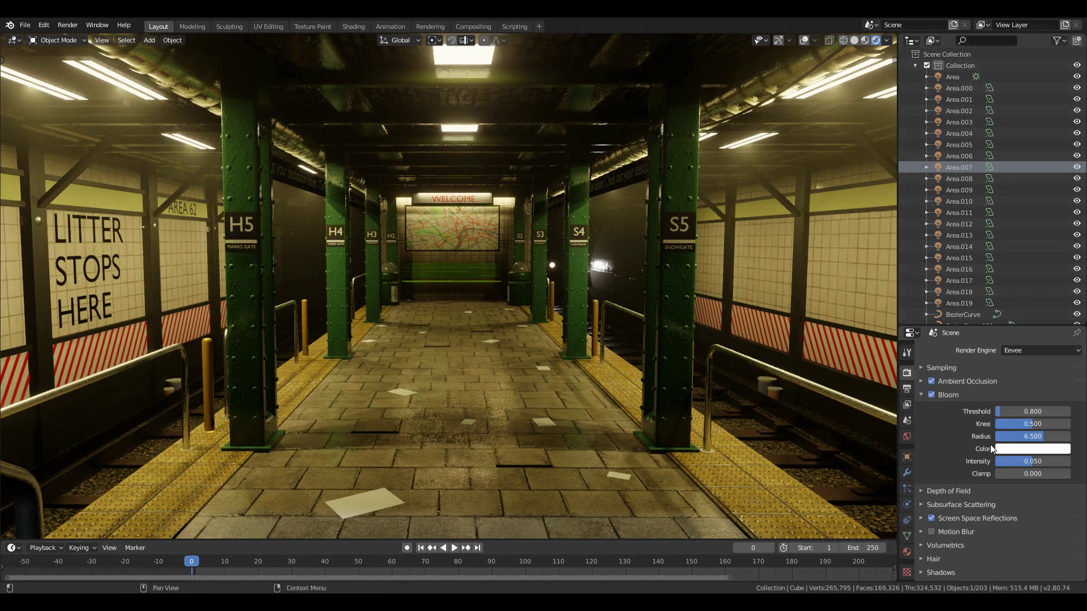
scroll(963, 555, "down", 5)
left_click(1034, 461)
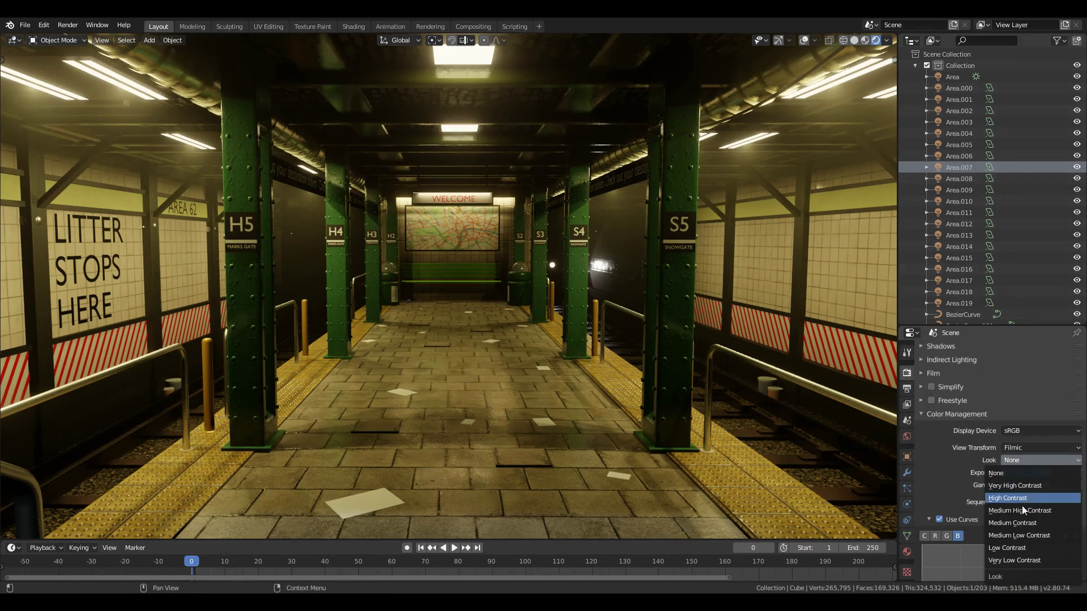
left_click(1014, 548)
scroll(973, 490, "down", 5)
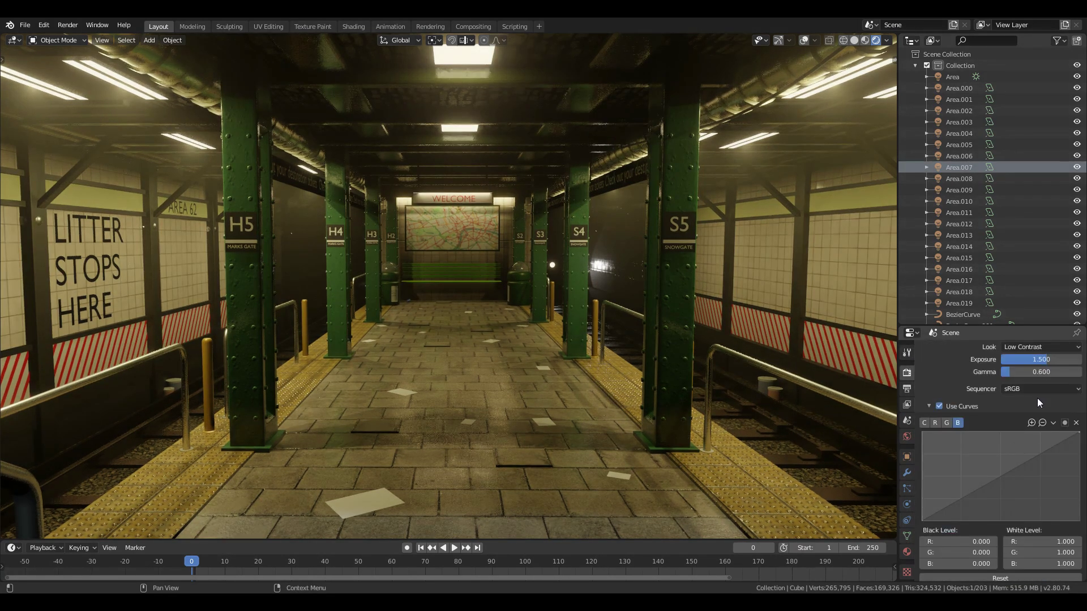
Set the scene's exposure to 1.000 and gamma to 0.490 in Color Management
left_click(1046, 362)
type("1")
key("Tab")
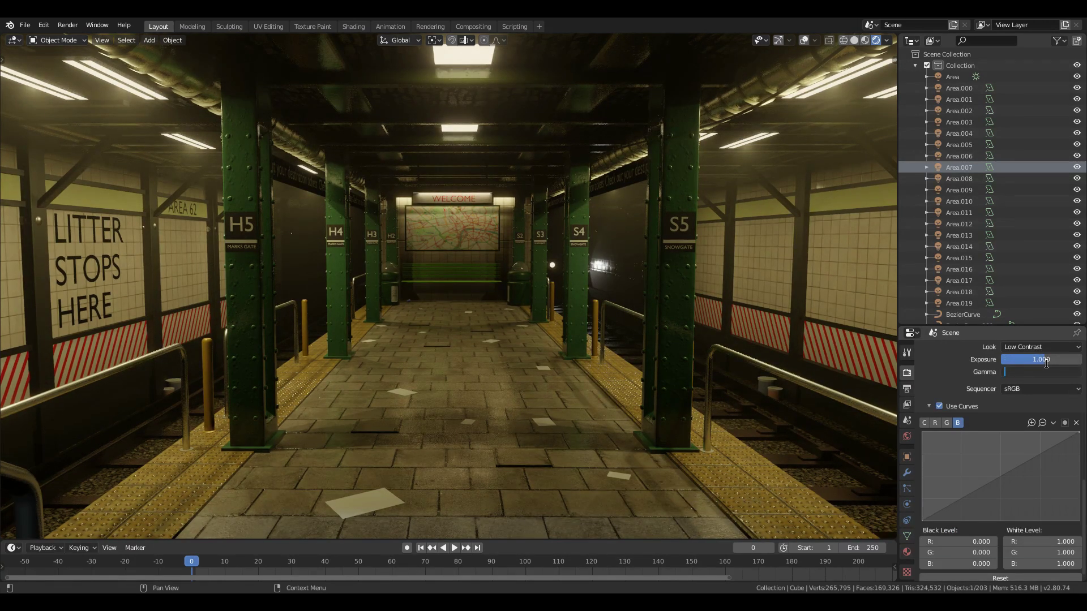
key("Return")
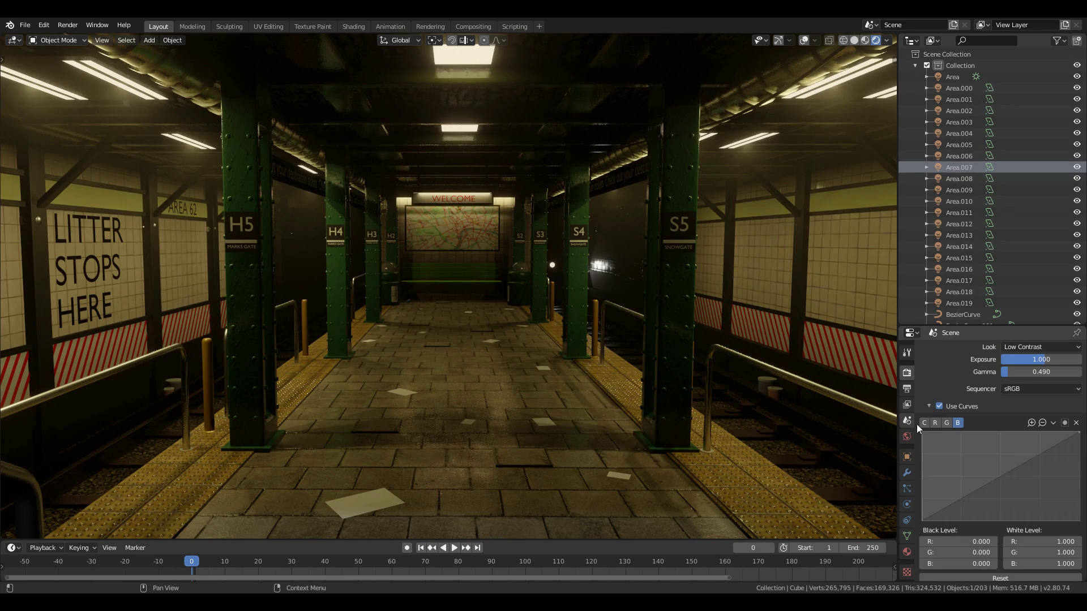
Shape the combined color curve with a raised upper-middle point and a shadow point at X 0.17647, Y 0.18750
left_click(1018, 461)
left_click_drag(953, 511, 948, 502)
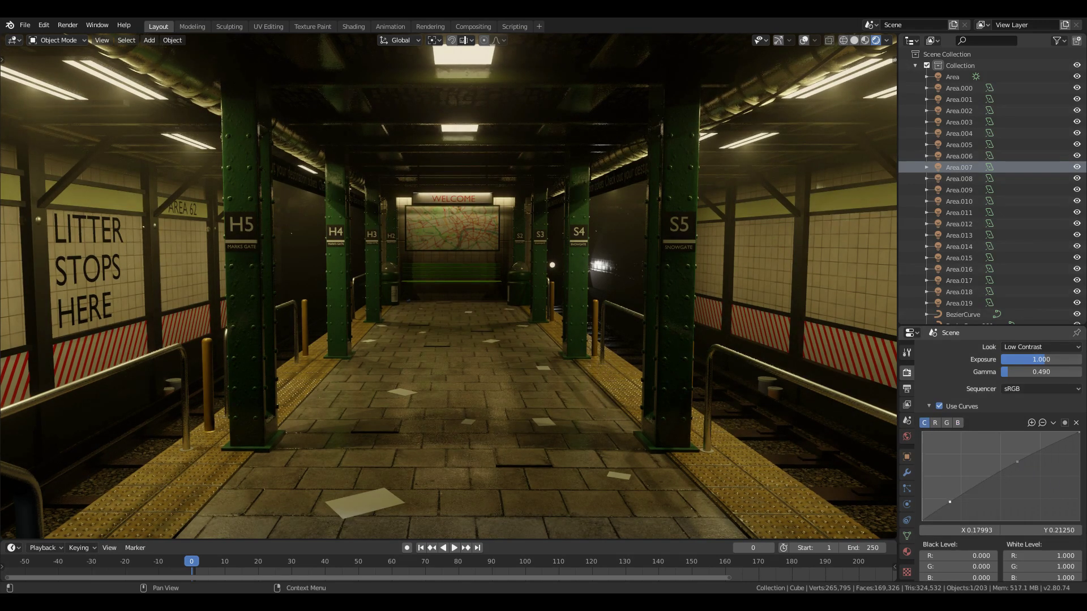
left_click_drag(949, 502, 949, 503)
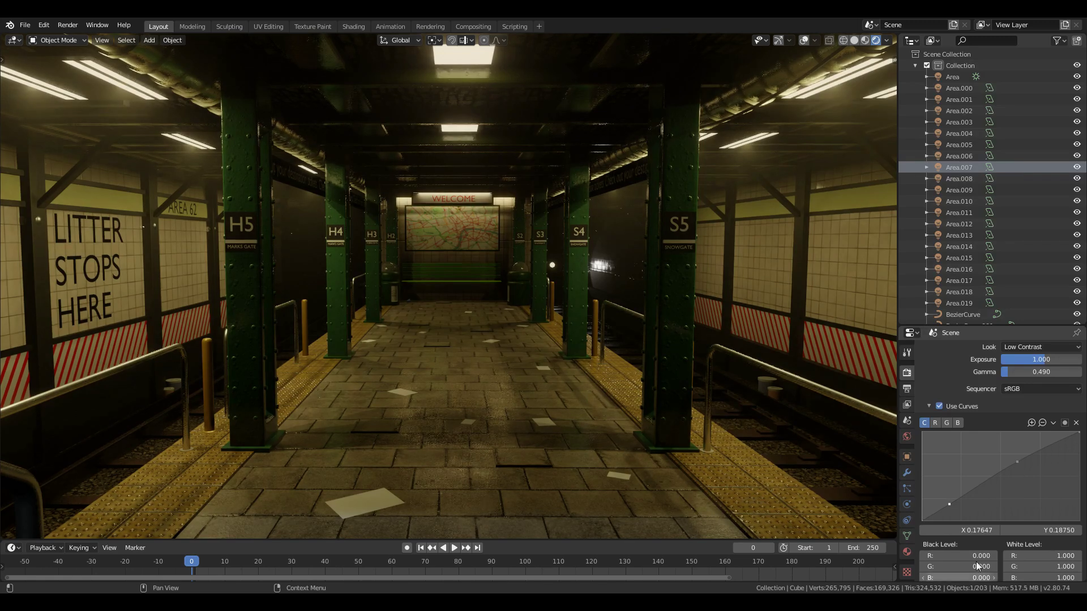
Set the curve's black level to -0.028 for red and -0.025 for green
type("-0.014")
key("Return")
left_click_drag(962, 555, 960, 553)
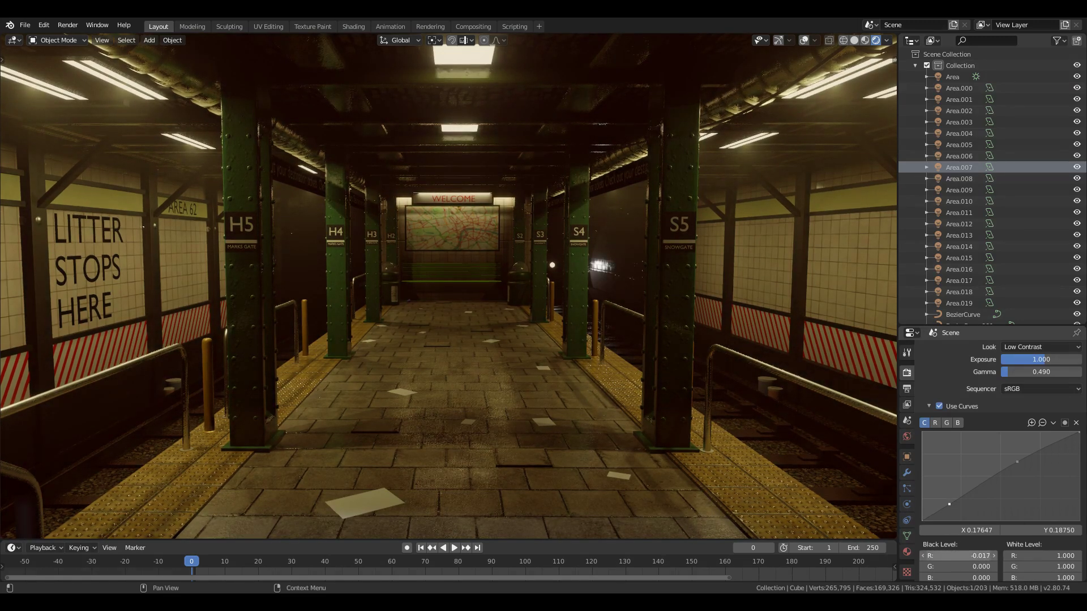
key("Return")
left_click(957, 566)
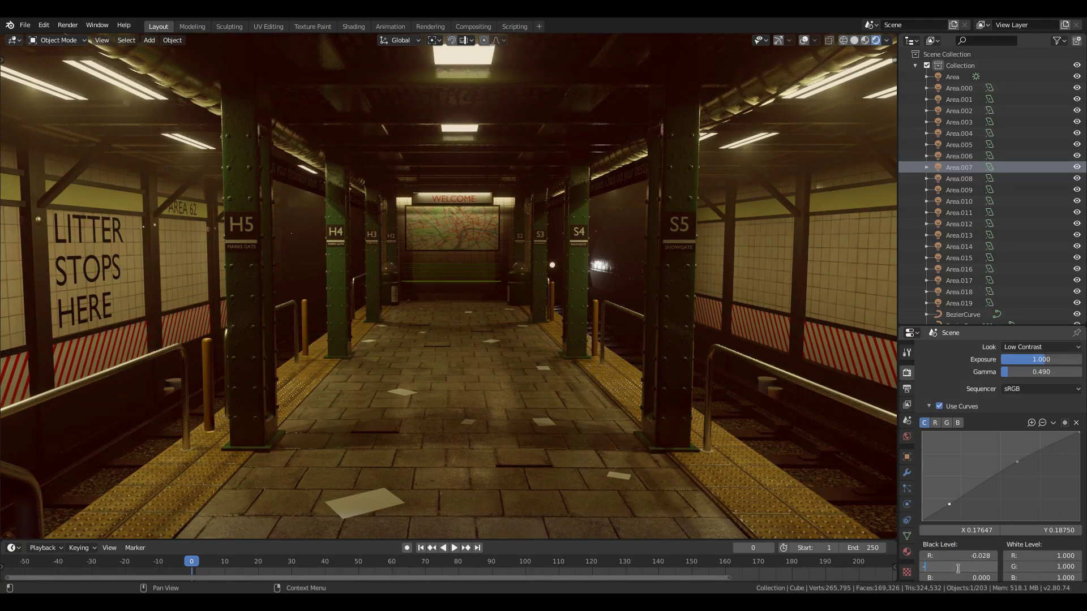
type("-0.025")
key("Return")
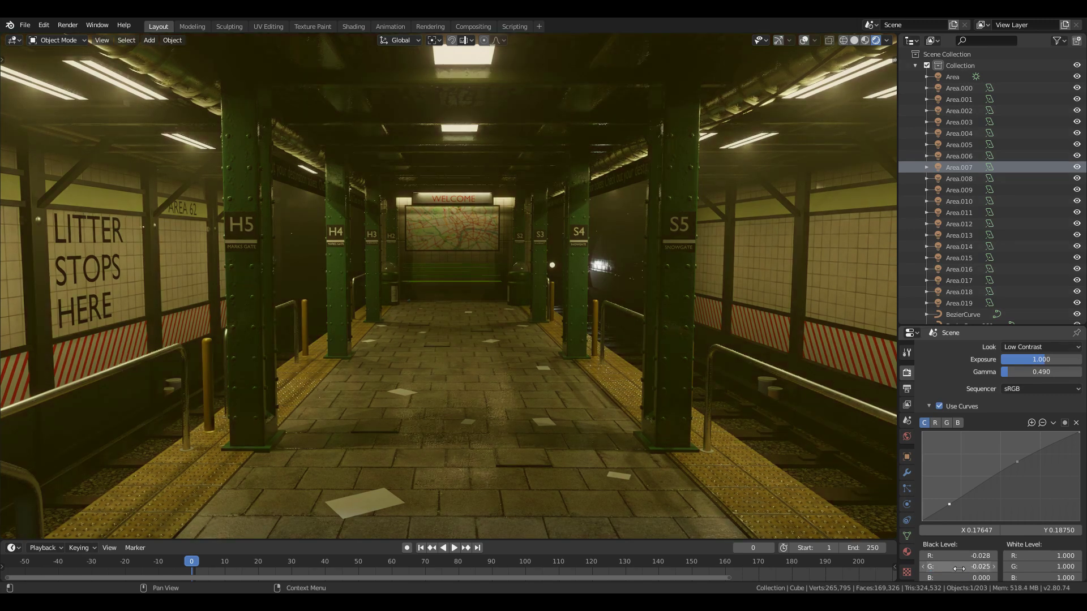
Set the curve's green white level to 1.310
scroll(996, 560, "down", 1)
left_click_drag(1046, 542, 1052, 543)
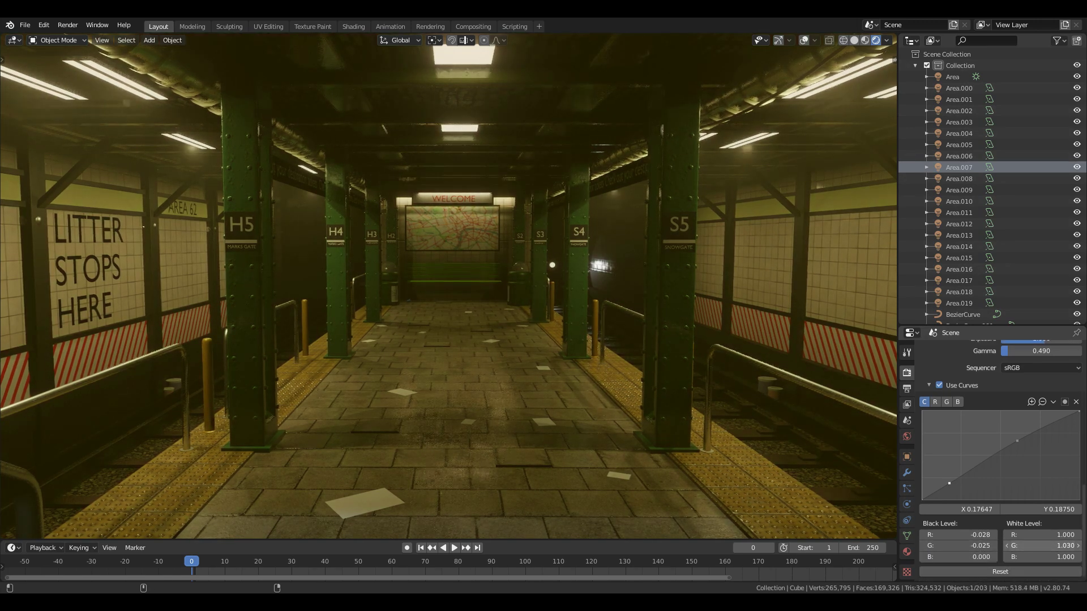
left_click(1046, 542)
type("1.35")
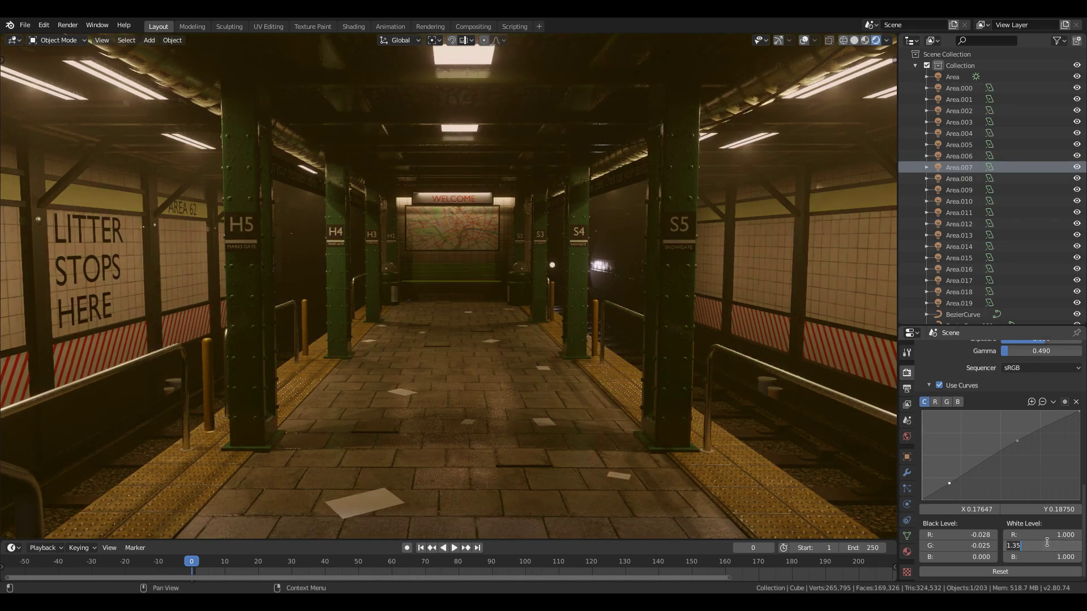
key("Return")
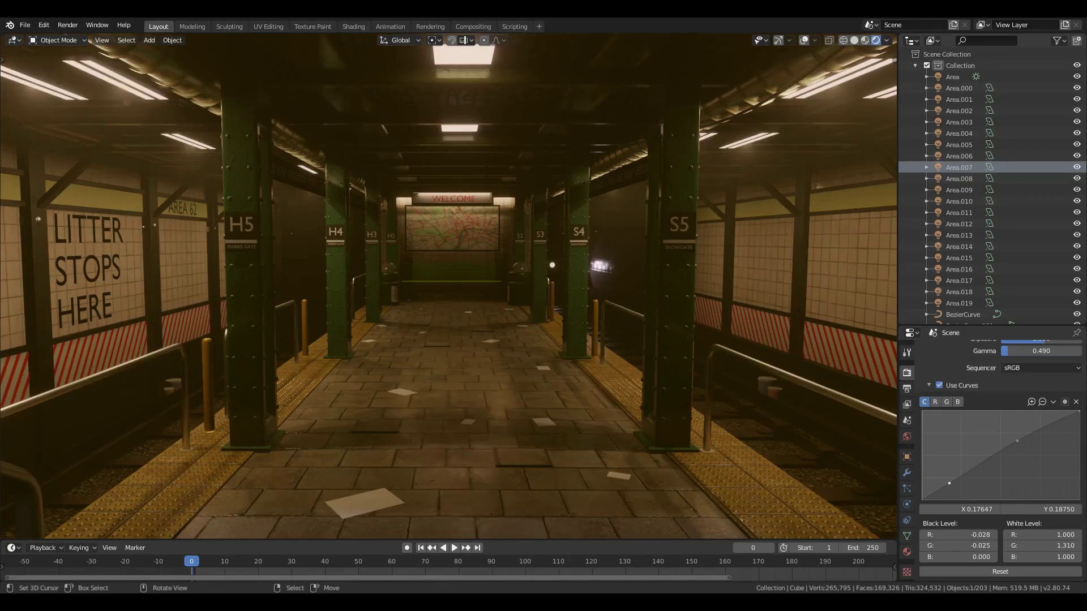
Show the viewport overlays and set the two nearest ceiling area lights above the tracks, Area.012 and Area.013, to 250 W
left_click(804, 40)
key("shift+grave")
key("d")
key("w")
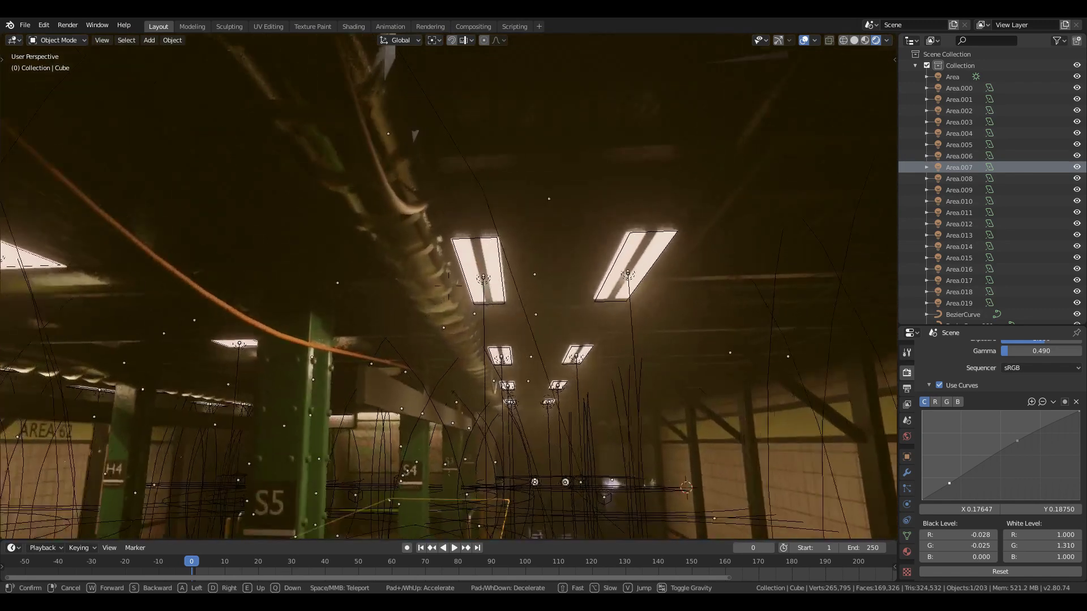
key("w")
left_click(443, 286)
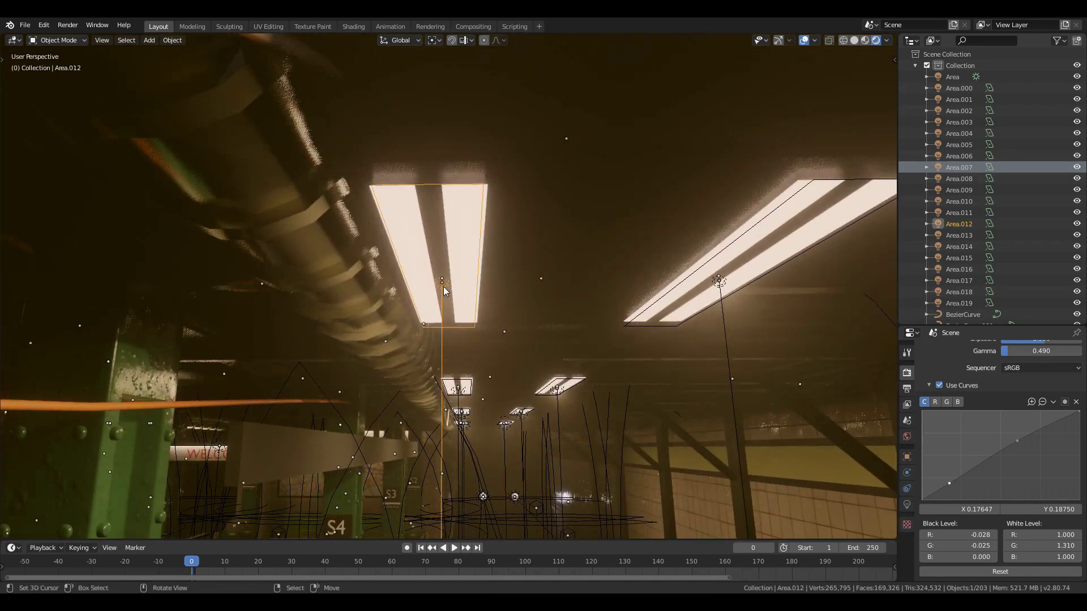
scroll(971, 493, "up", 1)
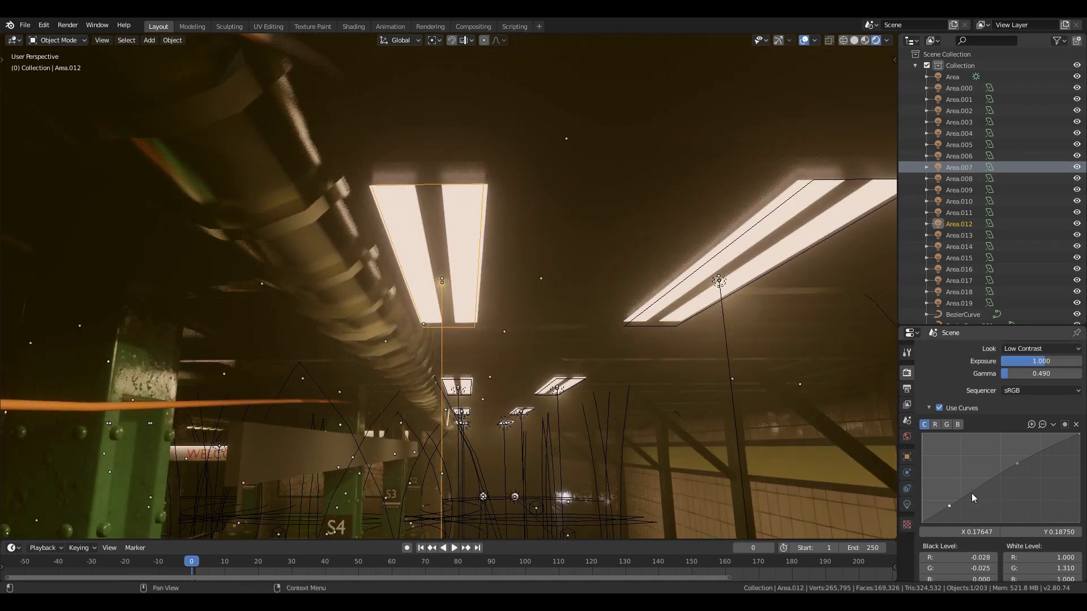
left_click(906, 506)
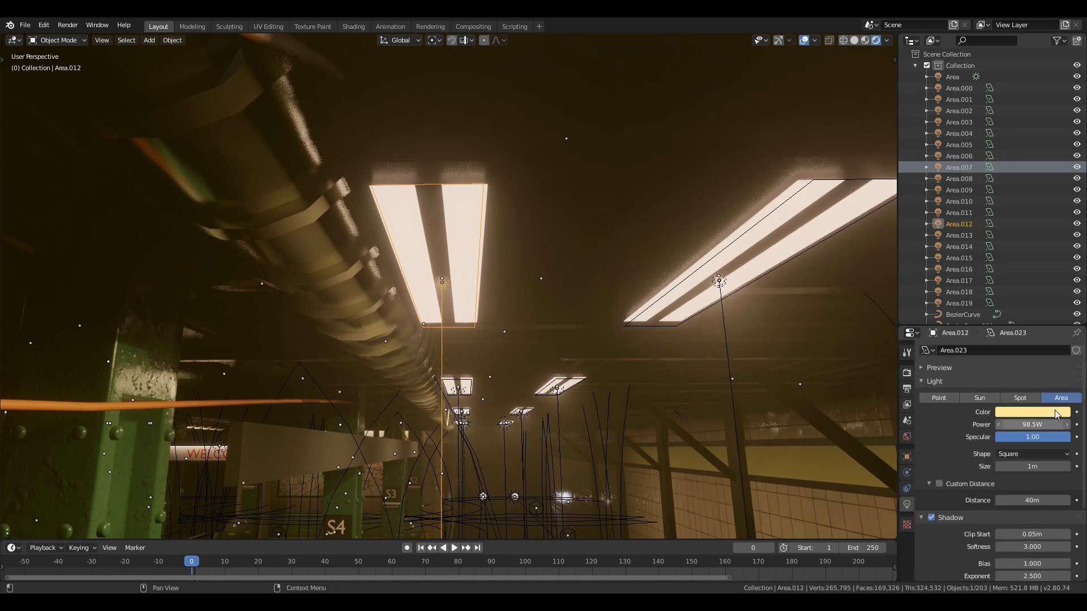
left_click(1035, 425)
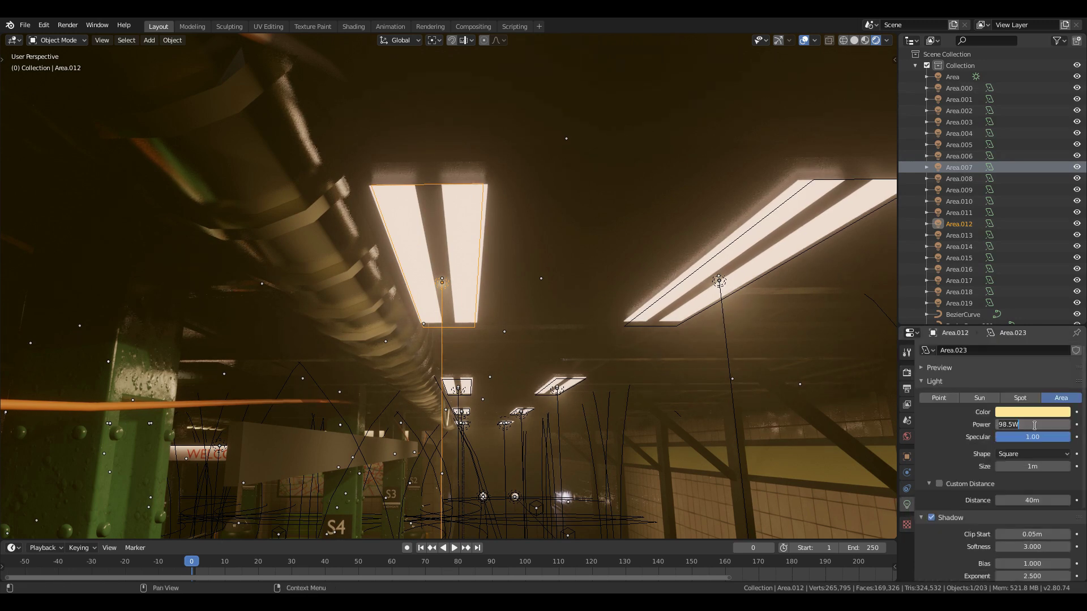
type("250")
key("Return")
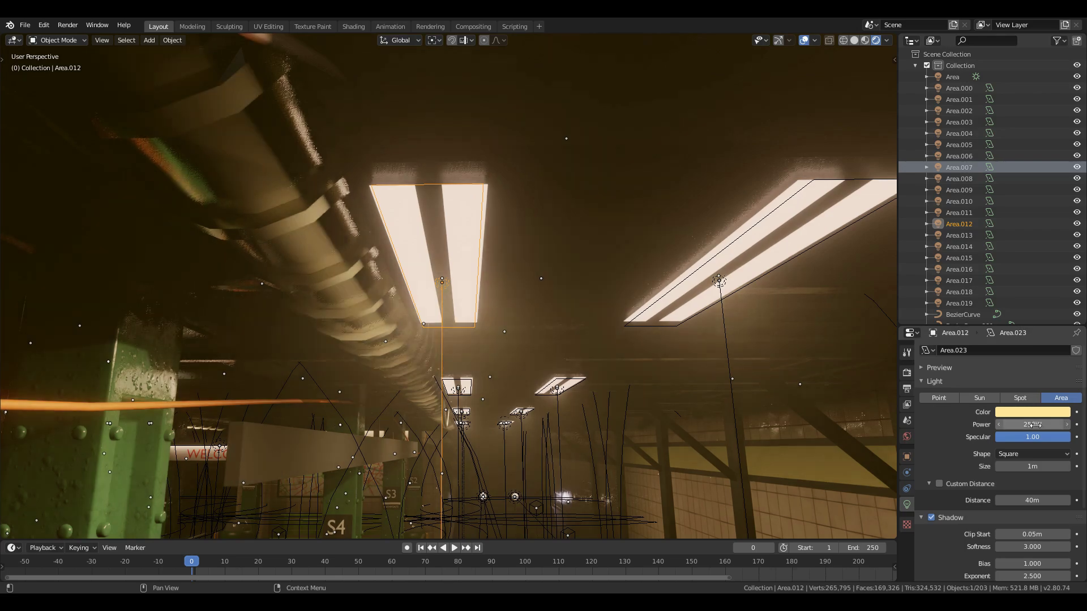
left_click(719, 280)
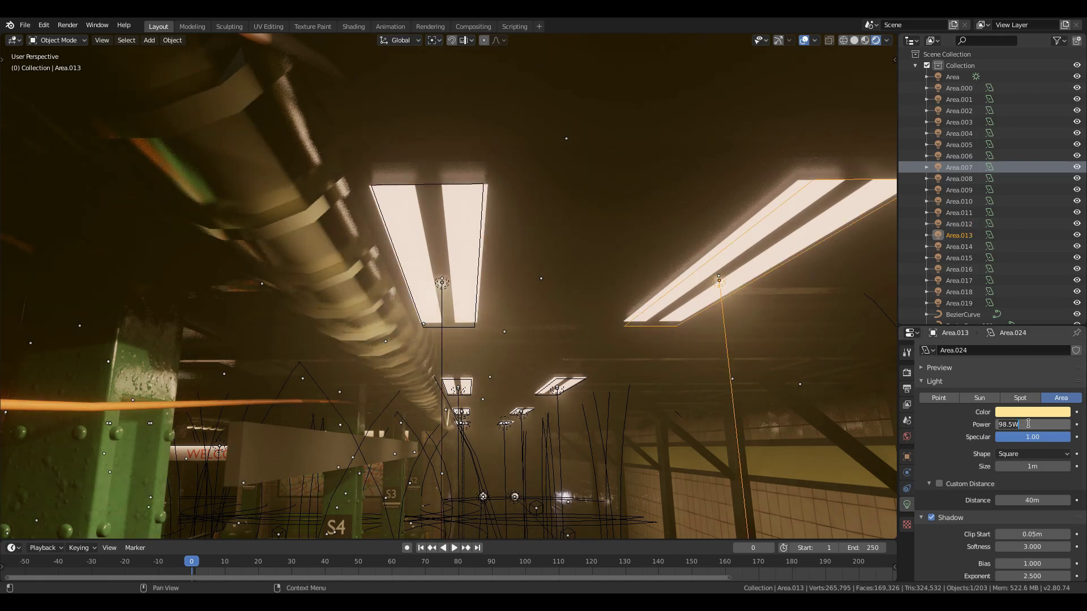
Switch to a top wireframe view and set the power of Area.003 and its neighbouring ceiling light to 250 W
key("z")
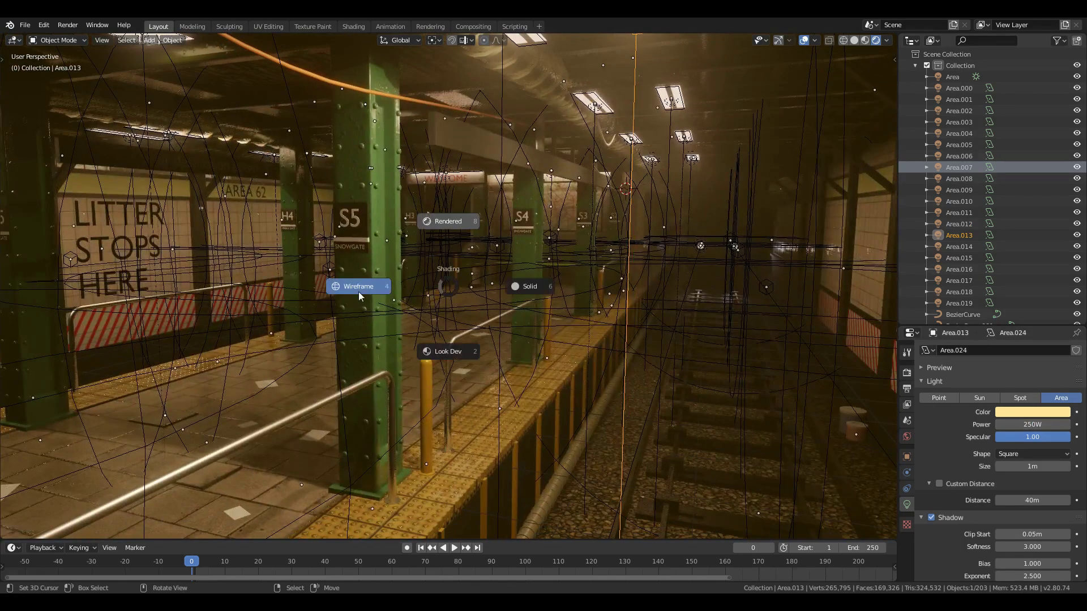
left_click(358, 291)
key("KP_7")
scroll(526, 377, "up", 4)
left_click(478, 368)
right_click(482, 370)
double_click(1030, 424)
type("250")
key("Return")
scroll(504, 328, "up", 4)
right_click(506, 328)
double_click(1024, 423)
type("25")
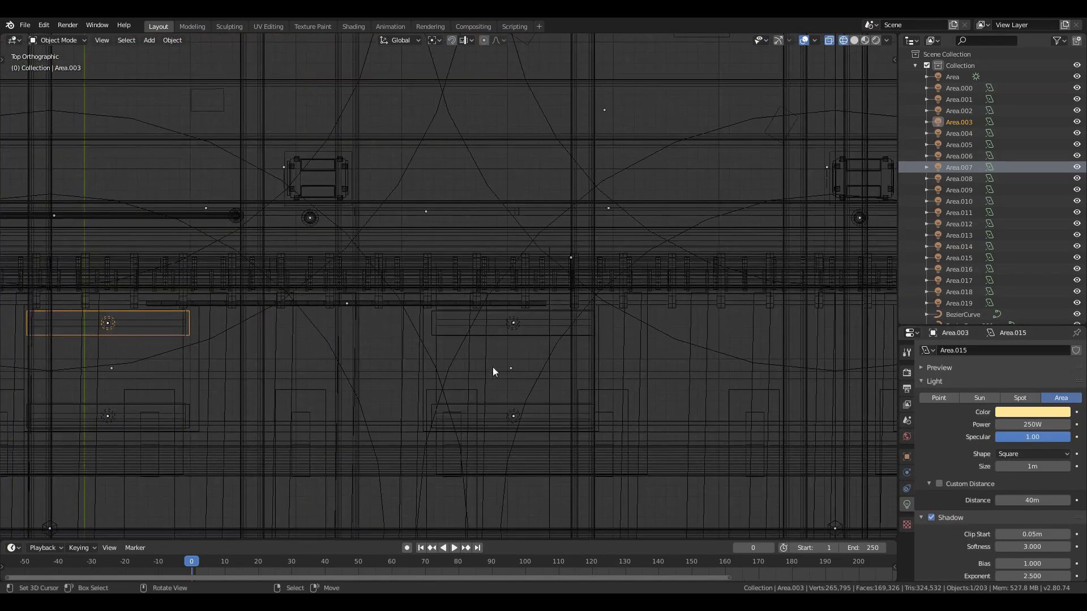
Set the following ceiling area lights in the same two rows, including Area.002 and Area.000, to 250 W
left_click(512, 322)
left_click(512, 417)
double_click(1035, 424)
type("250")
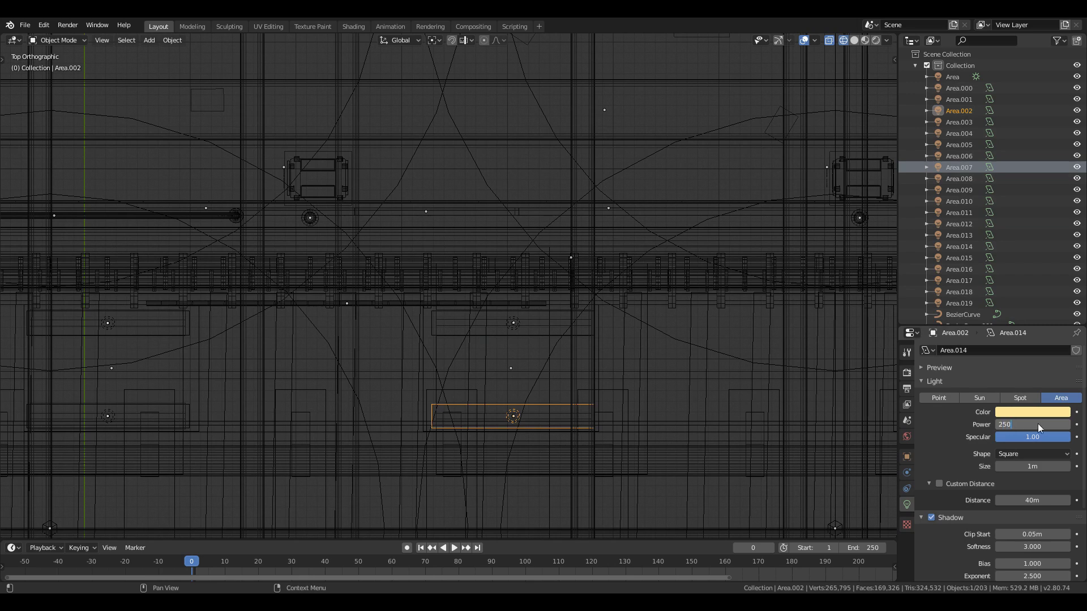
key("Return")
scroll(866, 324, "down", 1)
middle_click_drag(866, 322, 469, 324, "shift")
right_click(495, 318)
double_click(1032, 424)
type("250")
right_click(493, 399)
double_click(1034, 425)
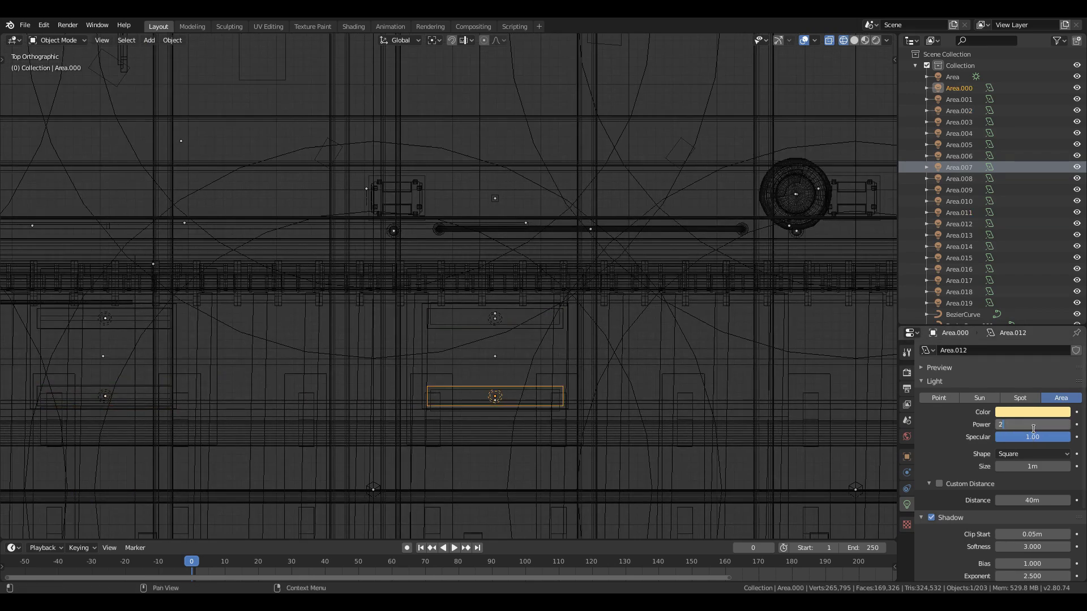
type("250")
key("Return")
Set the ceiling area lights above the opposite track, including Area.008, to a power of 250 W
scroll(736, 382, "down", 3)
middle_click_drag(719, 378, 721, 116, "shift")
scroll(500, 305, "up", 4)
right_click(509, 279)
scroll(1020, 378, "up", 4)
left_click(511, 371)
scroll(113, 286, "down", 1)
middle_click_drag(107, 285, 487, 294, "shift")
left_click(490, 288)
left_click(1034, 425)
type("250")
key("Return")
left_click(492, 365)
left_click(1030, 422)
type("250")
key("Return")
scroll(362, 341, "down", 2)
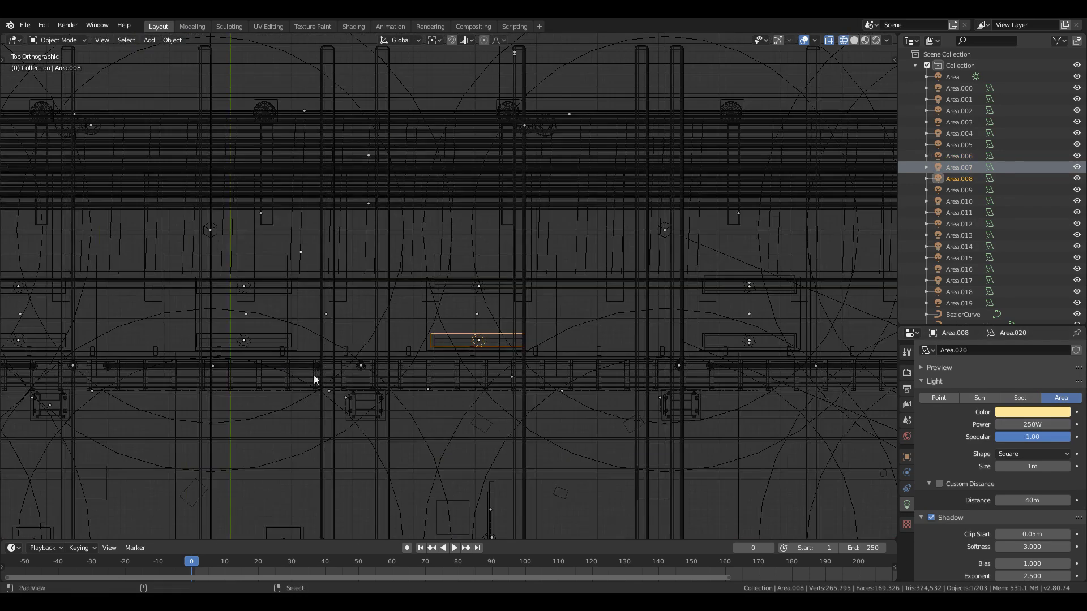
Set the remaining ceiling area lights in the opposite rows, including Area.009 and Area.015, to 250 W
middle_click_drag(288, 342, 597, 326, "shift")
right_click(600, 342)
left_click(1030, 422)
type("250")
key("Return")
left_click(599, 264)
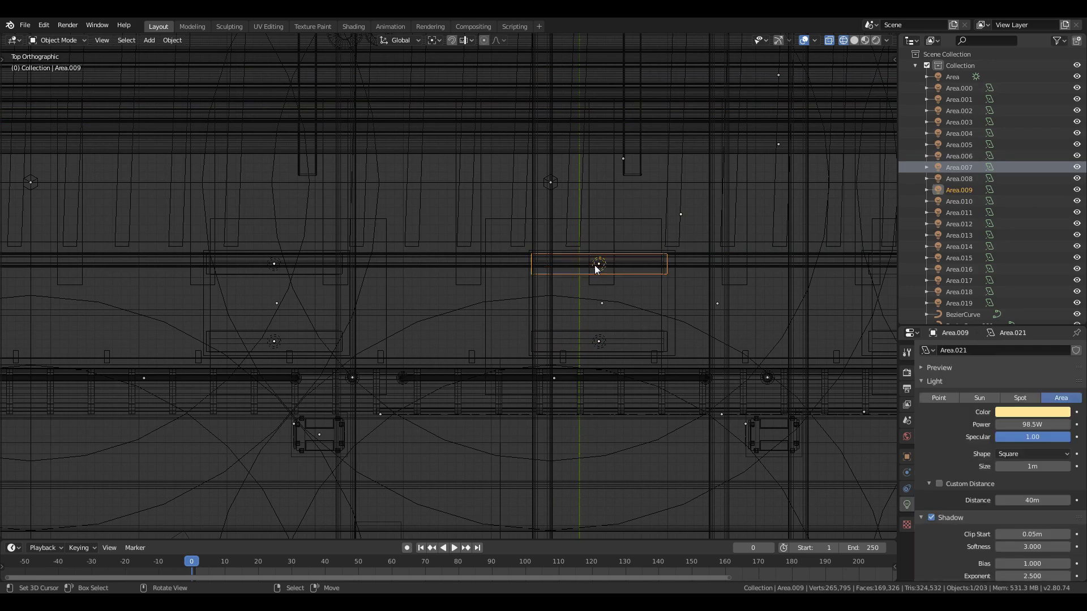
left_click(275, 265)
left_click(1016, 425)
type("25")
key("Return")
left_click(275, 345)
Return to the camera view in rendered shading and bake the scene's indirect lighting
key("KP_0")
key("z")
left_click(614, 316)
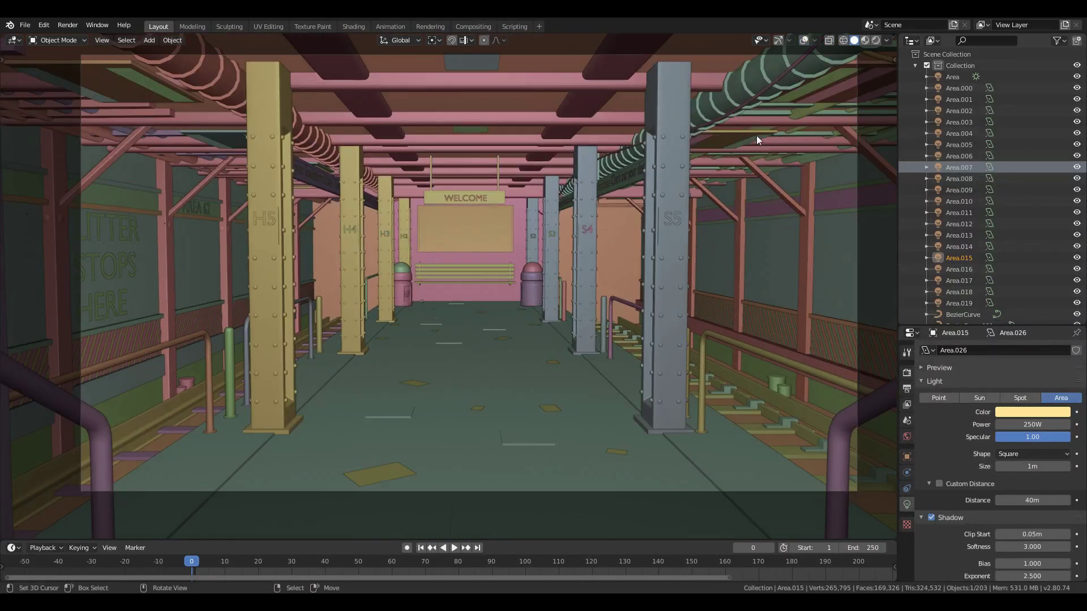
left_click(907, 372)
scroll(1003, 501, "up", 14)
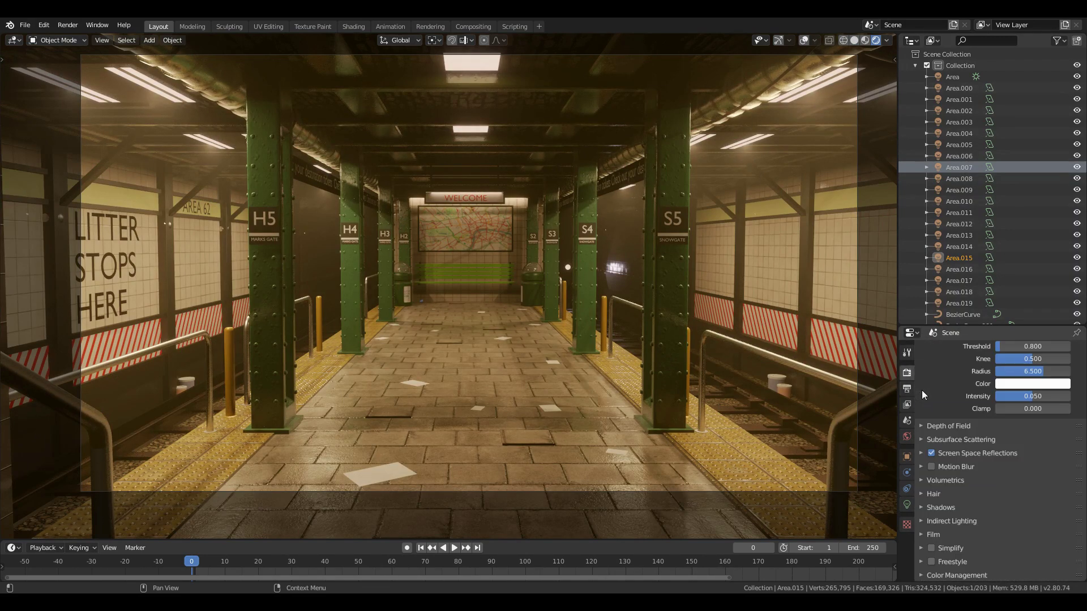
left_click(924, 396)
left_click(983, 505)
scroll(984, 505, "down", 4)
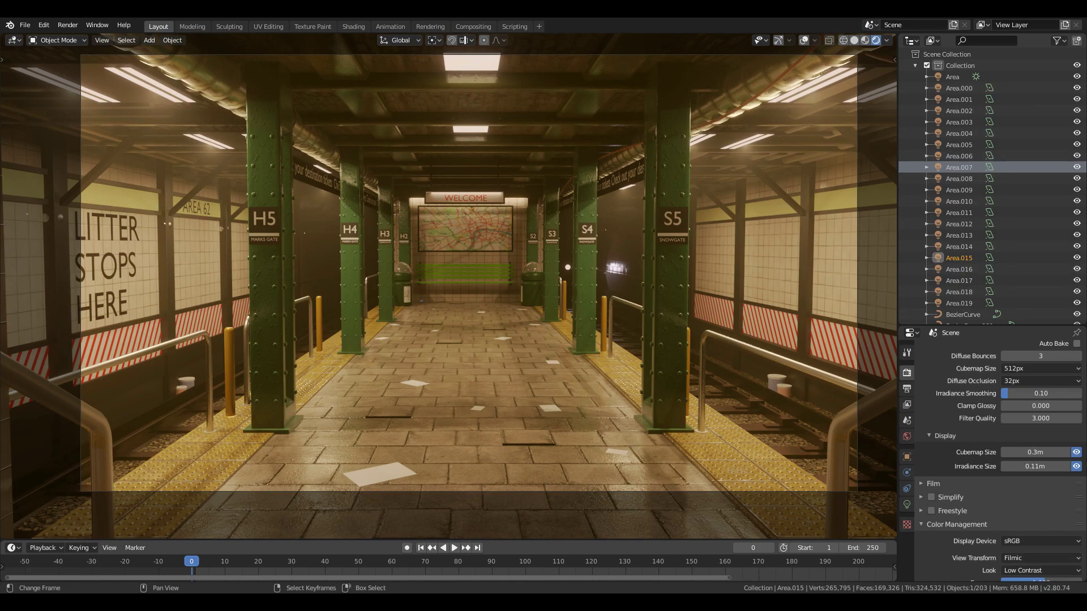
Fly along the platform between the green columns to examine the baked lighting in rendered shading
key("shift+grave")
key("w")
key("a")
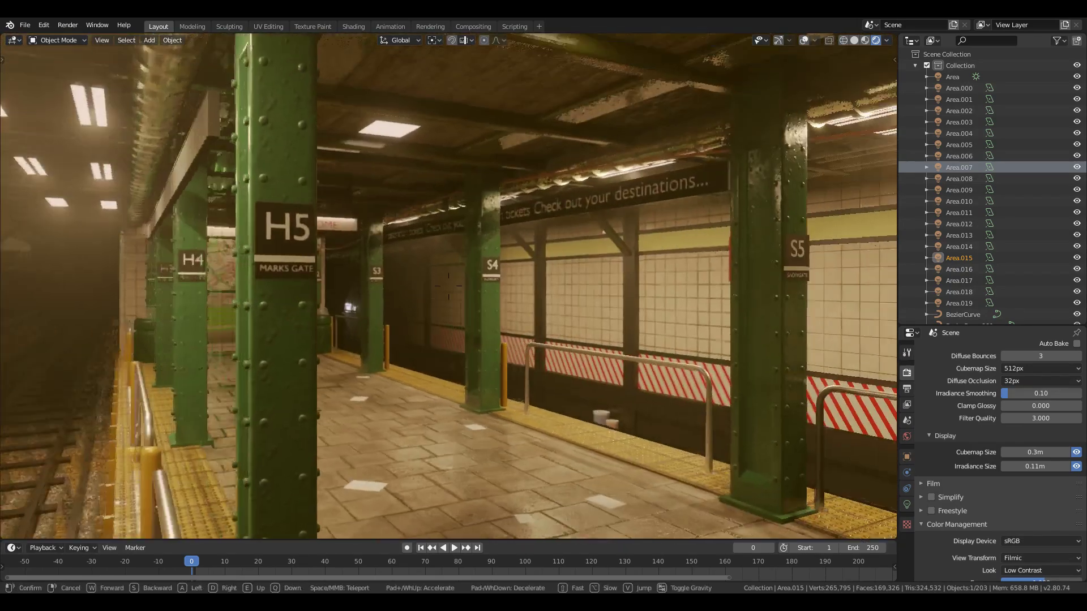
key("w")
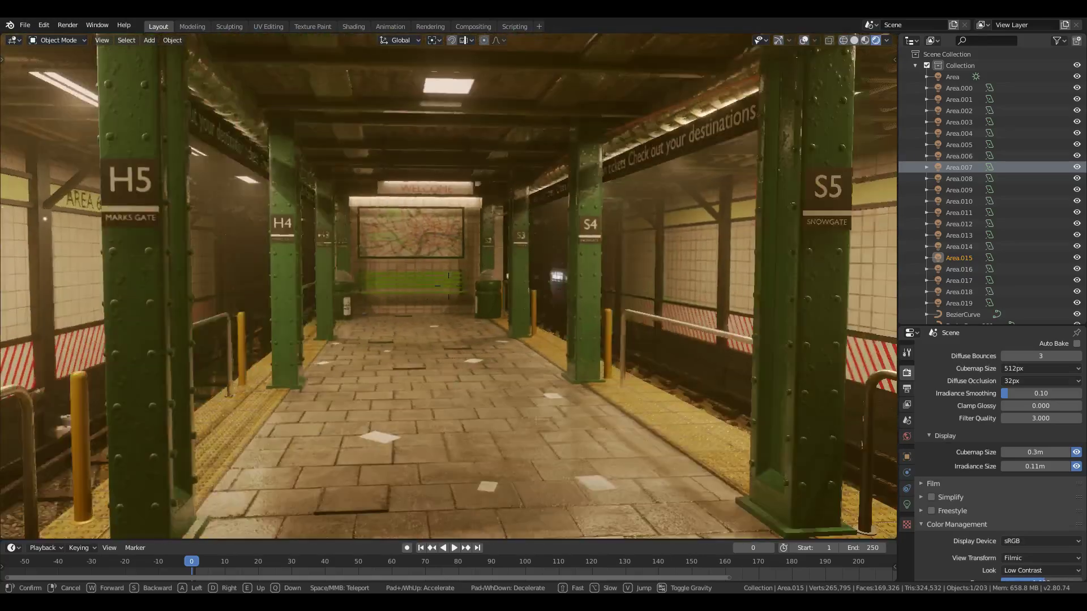
left_click(653, 263)
left_click(854, 40)
scroll(996, 453, "down", 10)
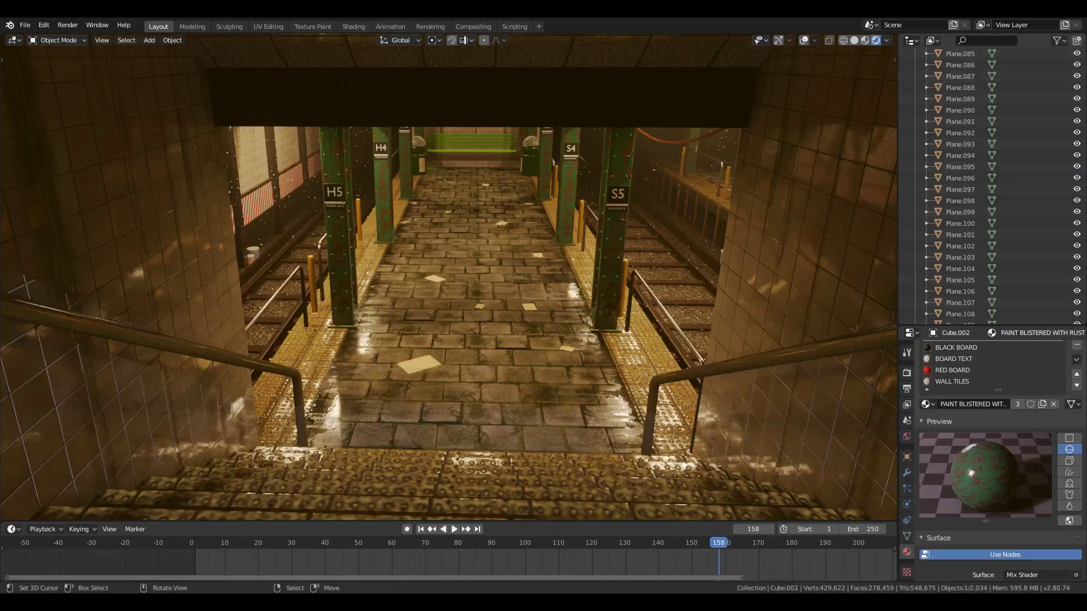
Fly from the stairs through the weathered station to the tracks, examining the rusted columns, graffiti wall and wall leaks
key("shift+grave")
key("w")
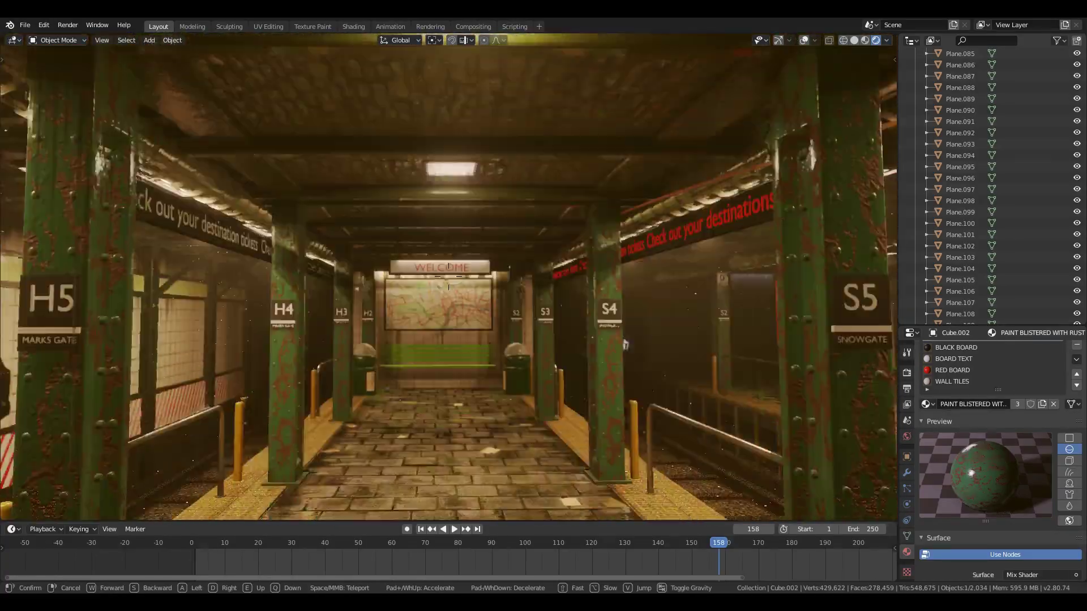
key("d")
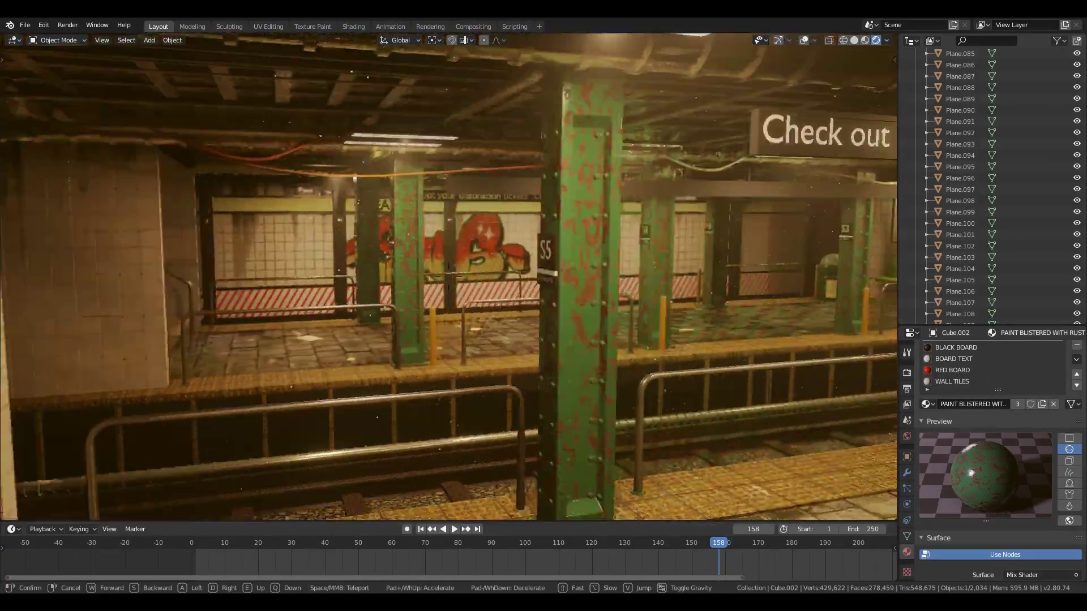
key("w")
key("s")
left_click(448, 276)
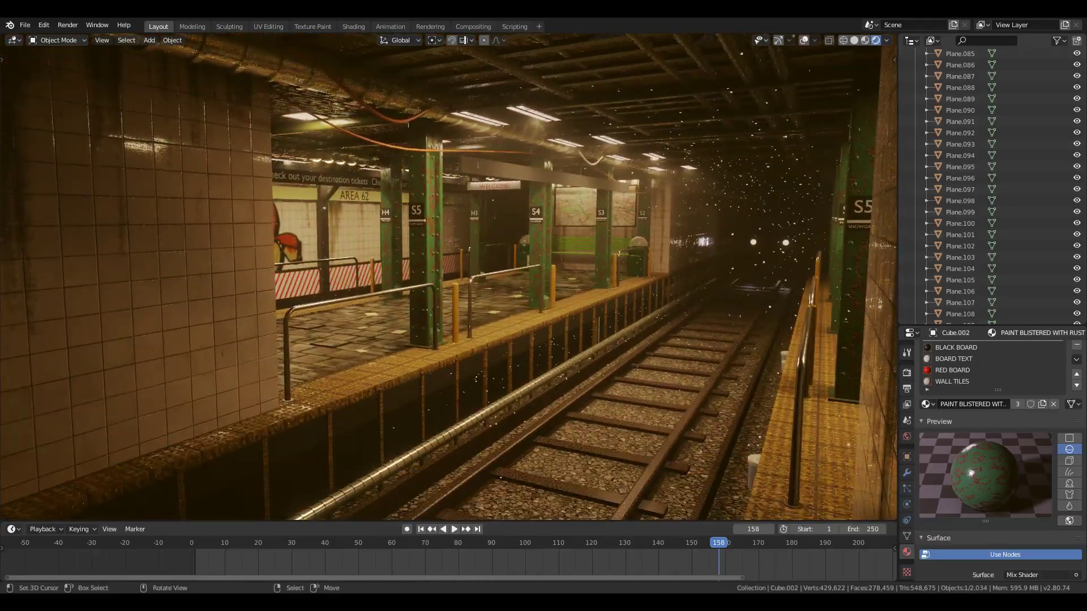